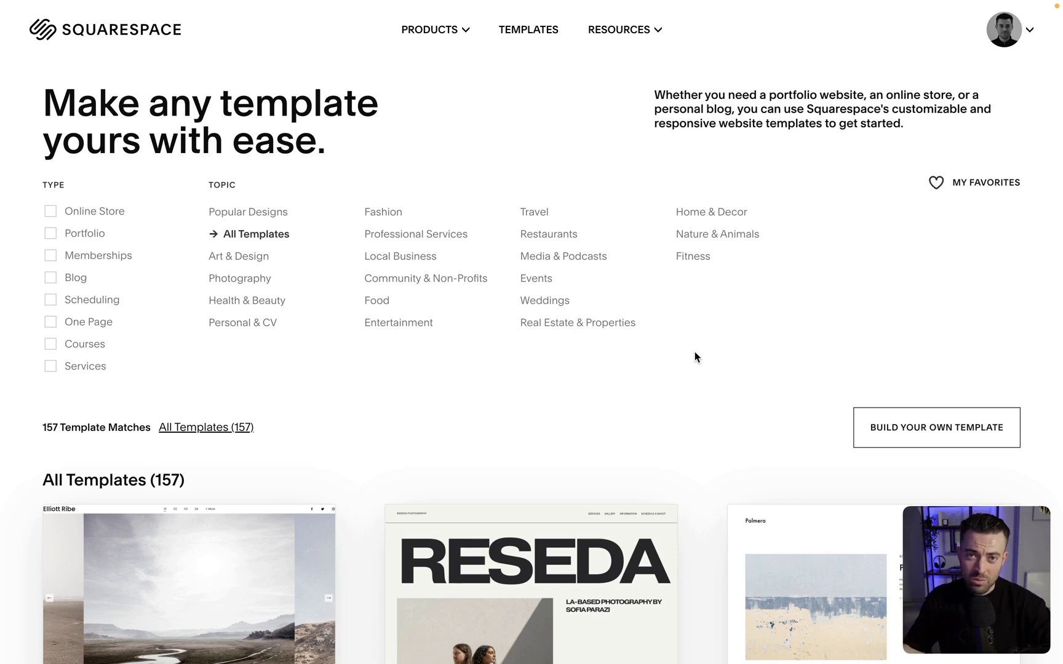
Step: Filter the template gallery to show only the 49 Blog templates
scroll(696, 357, "down", 15)
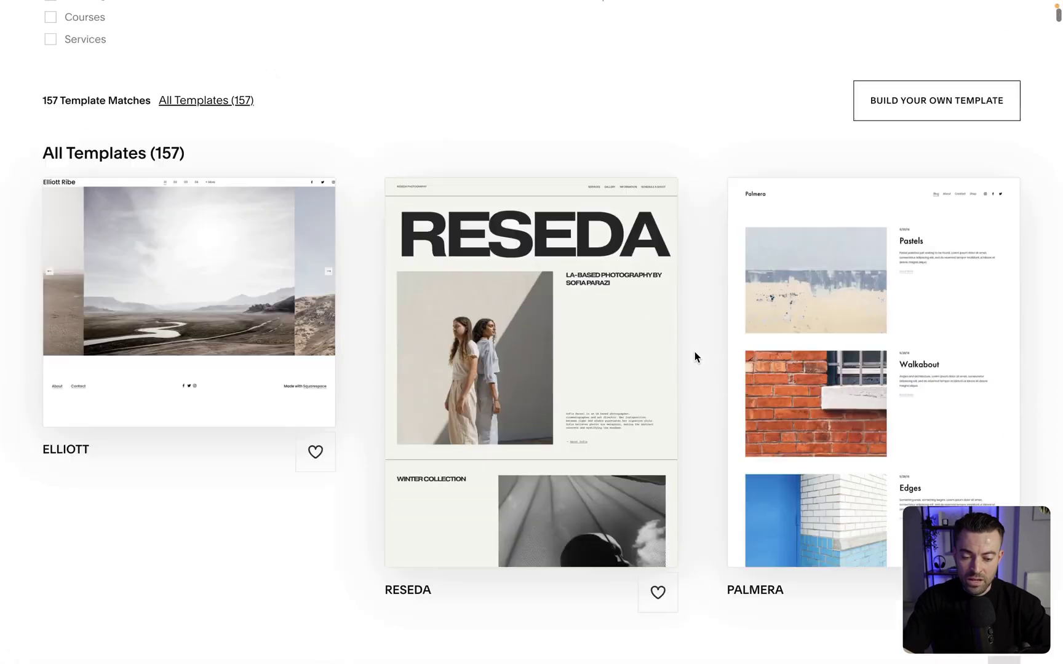
scroll(695, 352, "down", 20)
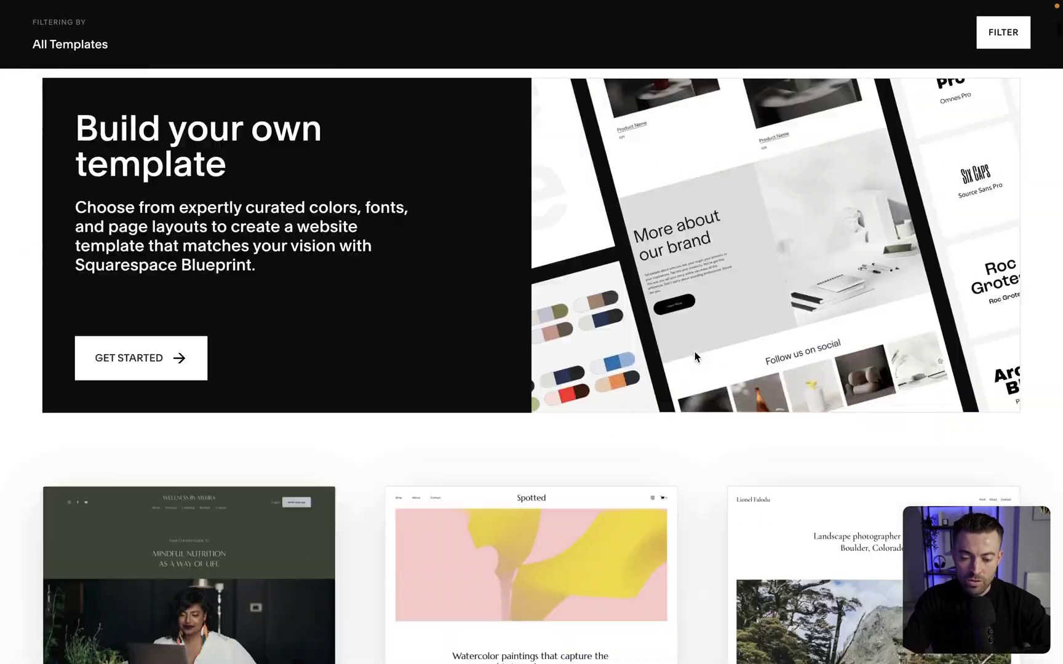
scroll(694, 351, "up", 15)
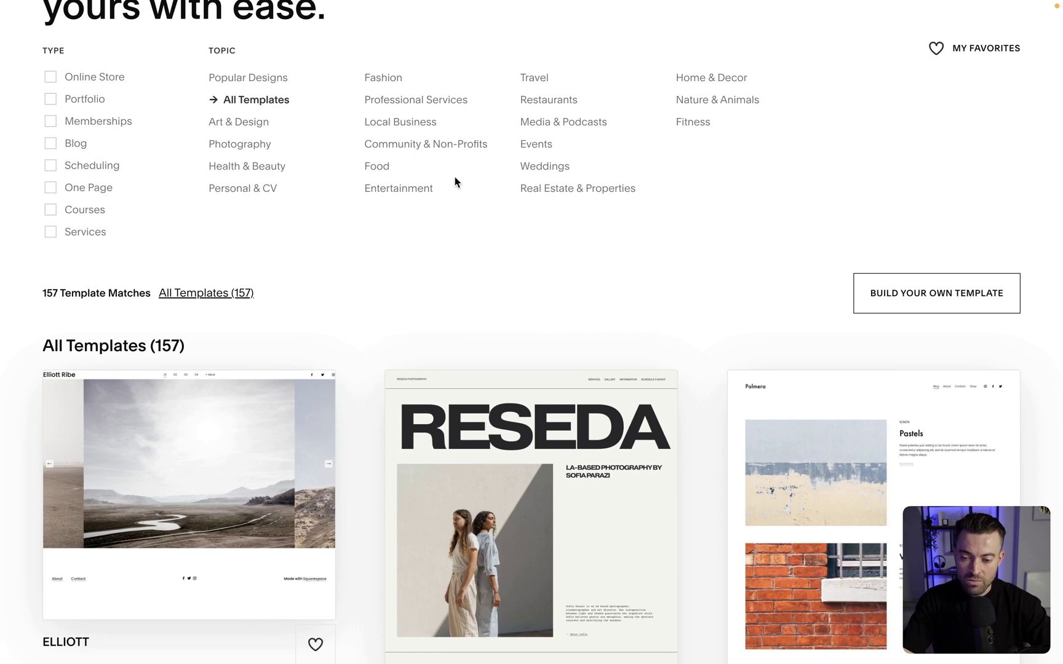
left_click(72, 148)
Step: Open the Cadere template's preview and scroll through its green Cadere Group home page
scroll(355, 242, "down", 2)
scroll(355, 243, "down", 4)
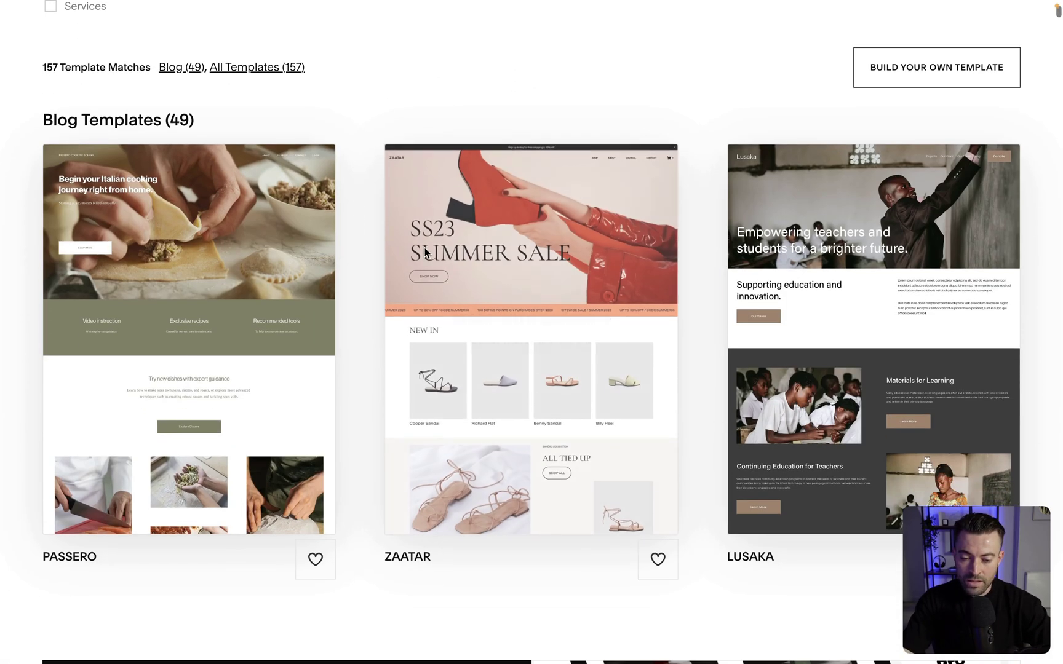
scroll(541, 369, "down", 15)
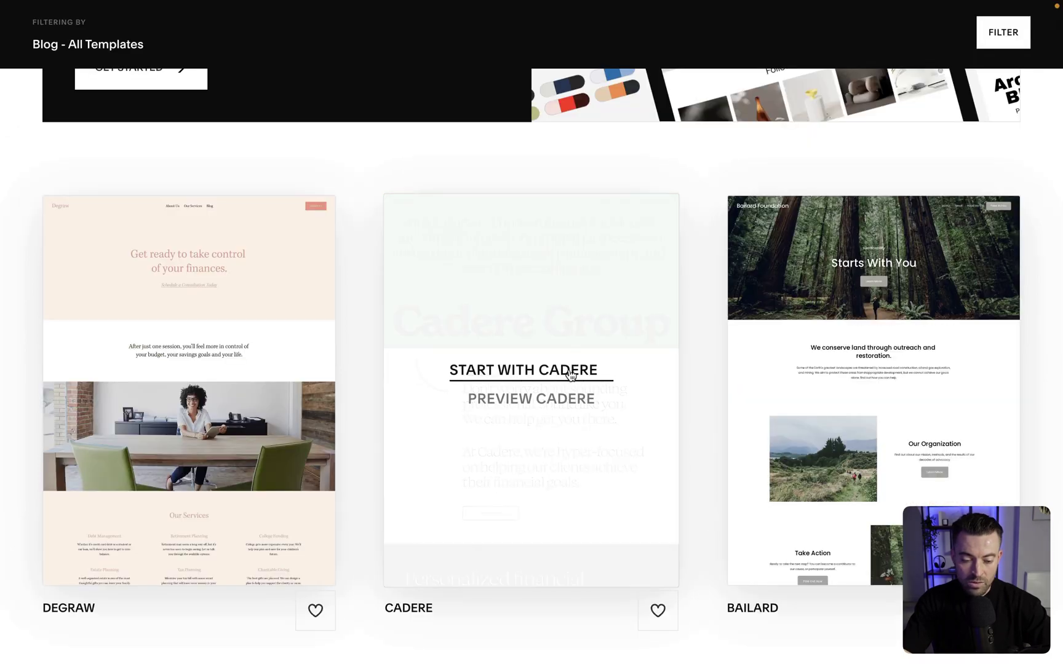
left_click(538, 399)
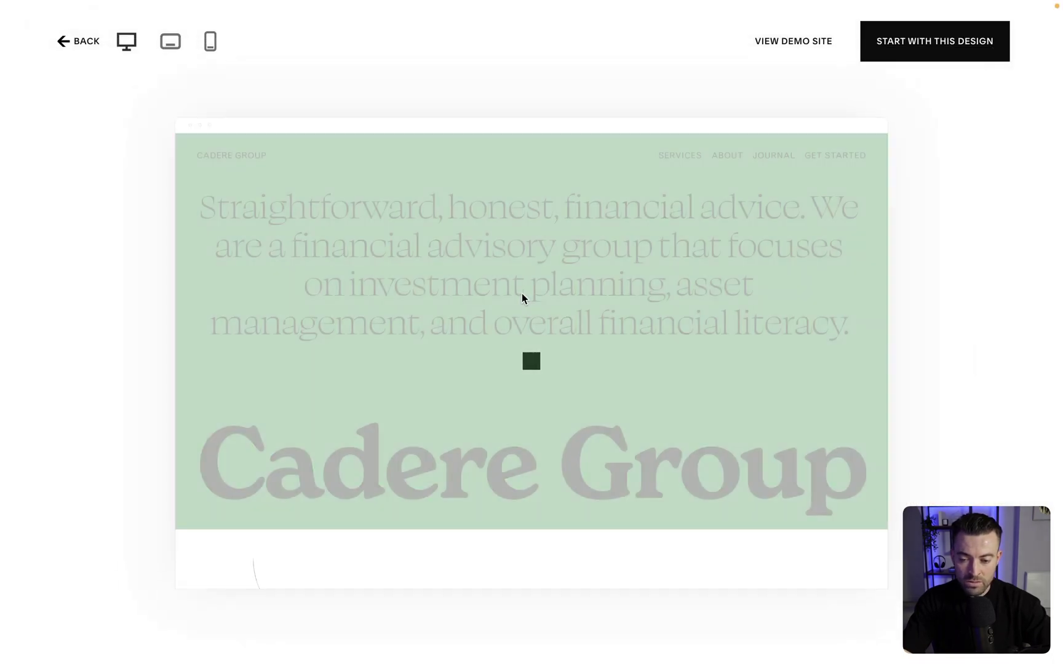
scroll(550, 365, "down", 10)
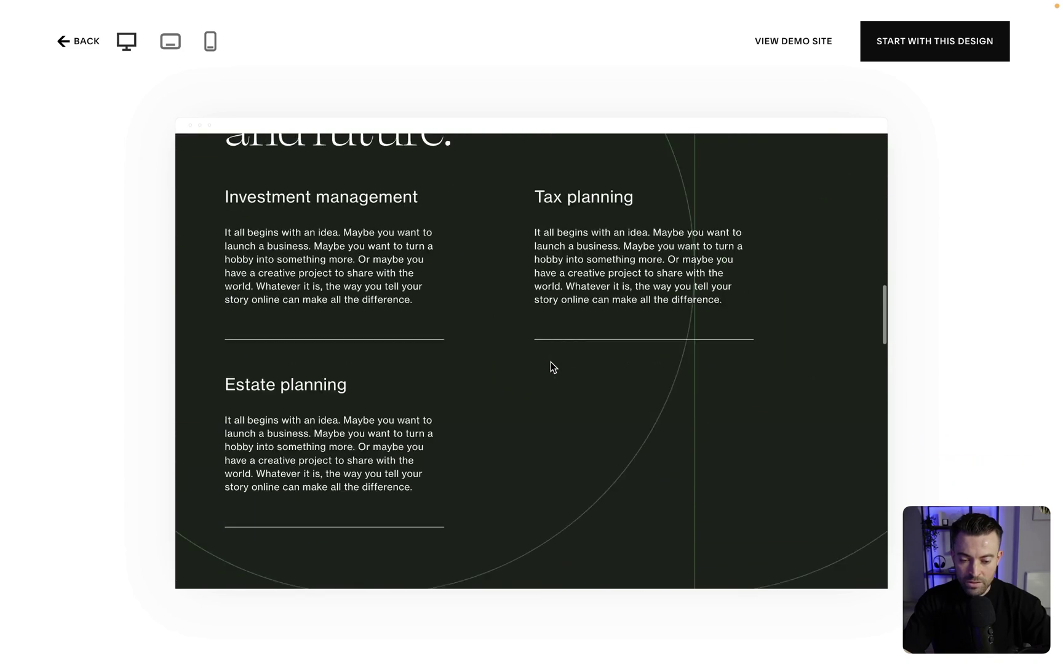
scroll(550, 363, "down", 15)
scroll(551, 362, "up", 20)
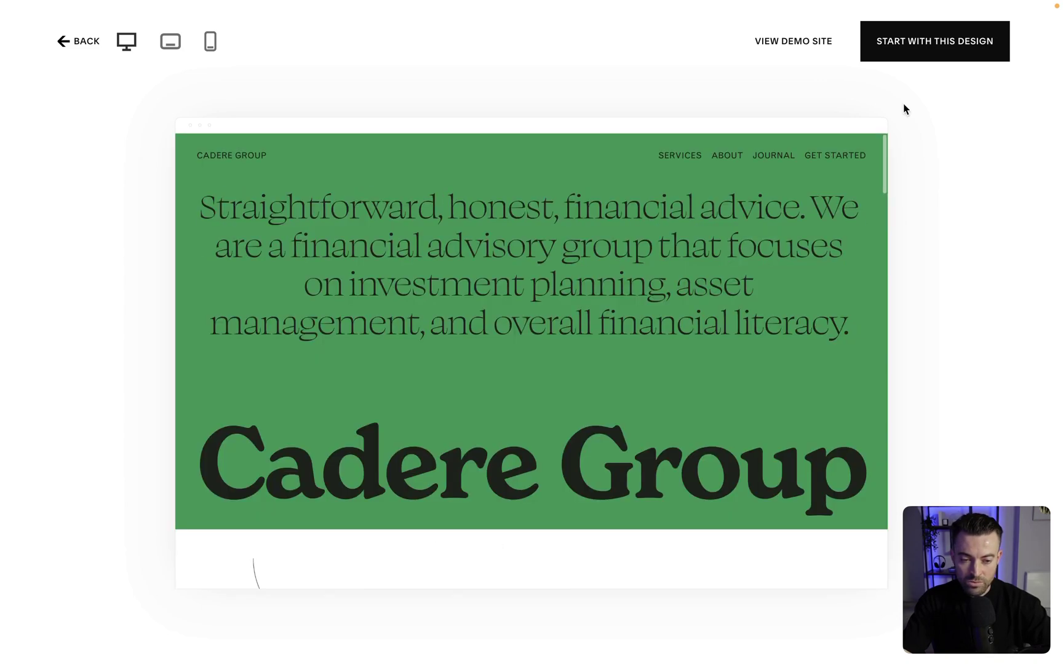
Step: Start a new site from the Cadere design named 'Sam's' and finish the welcome steps
left_click(931, 48)
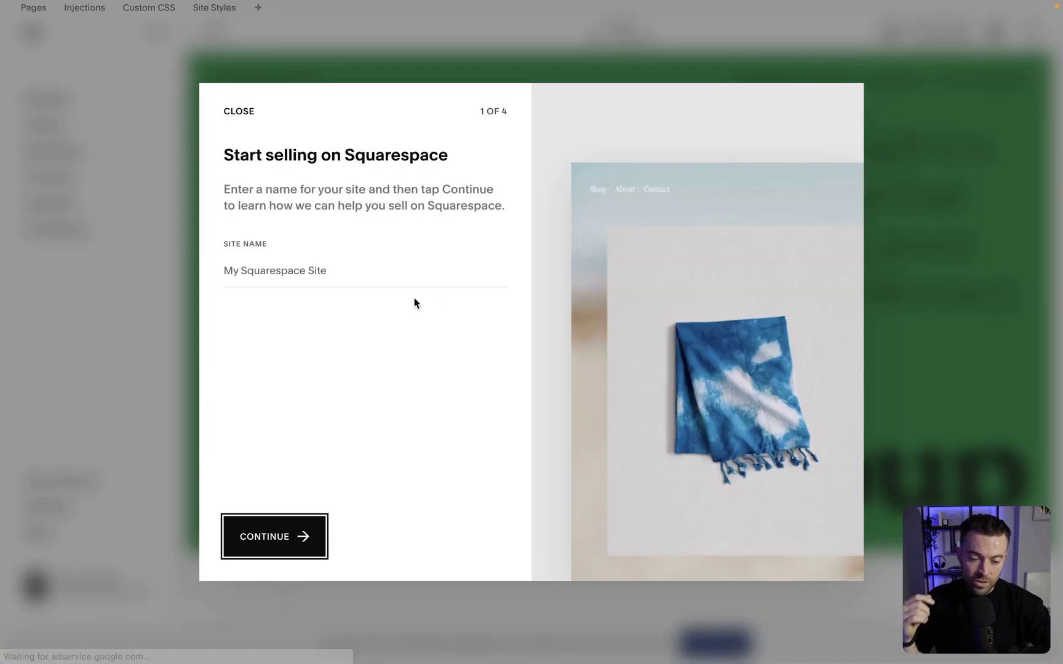
type("Sam's excellent blog")
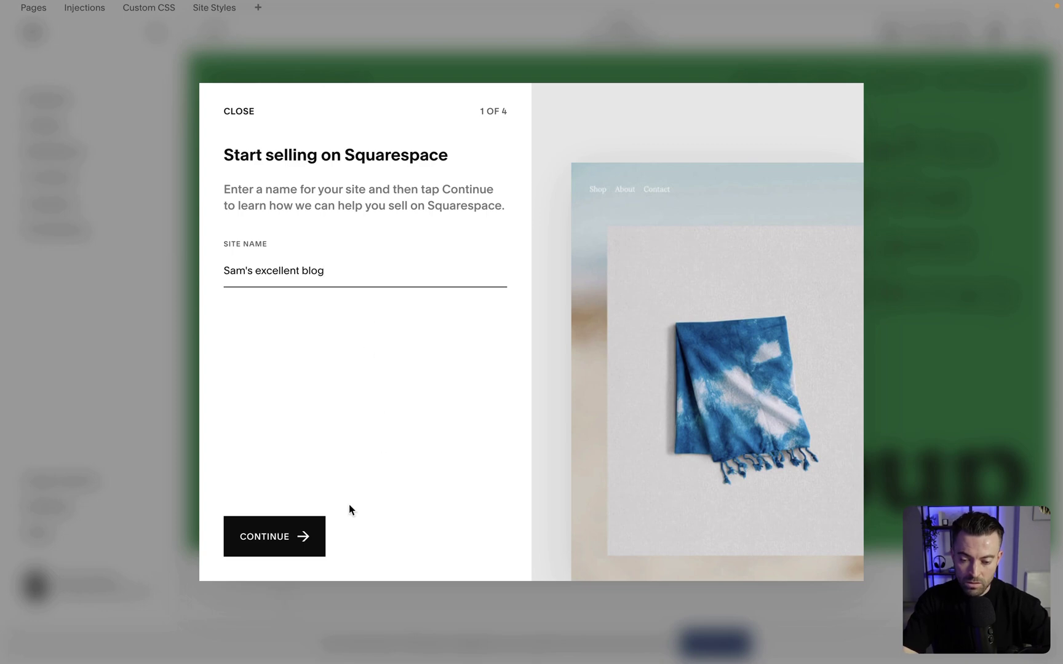
left_click(296, 529)
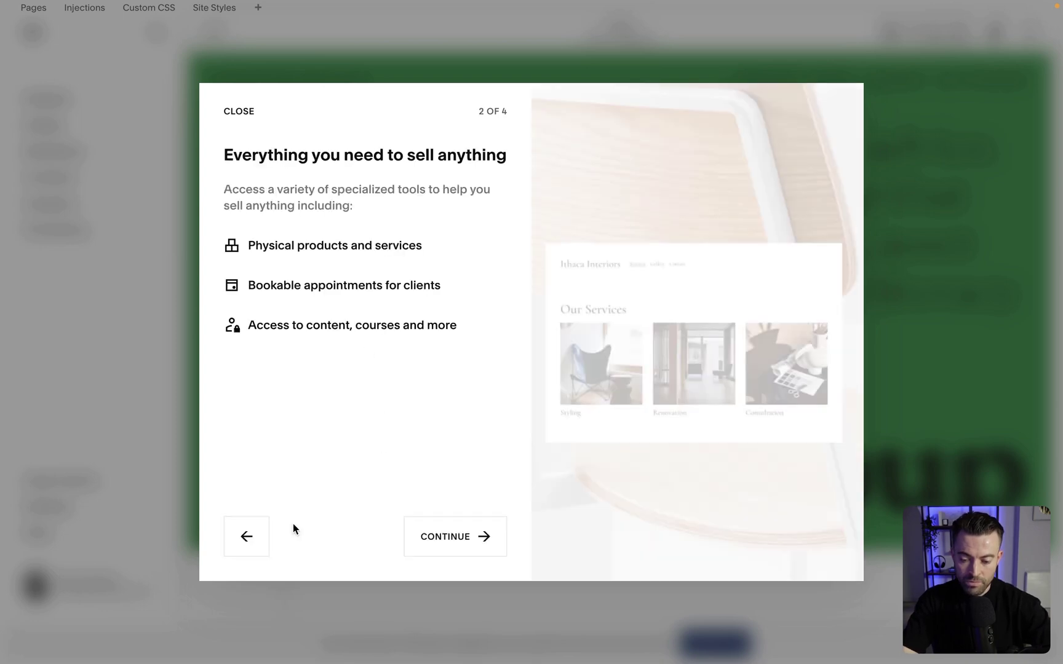
left_click(433, 534)
left_click(444, 532)
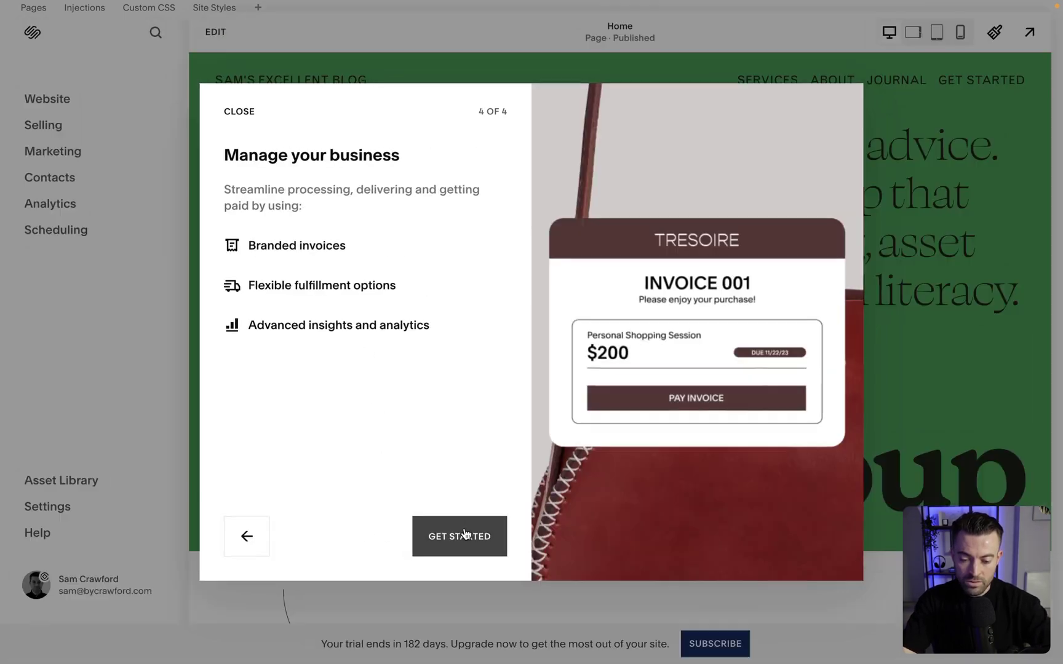
left_click(446, 534)
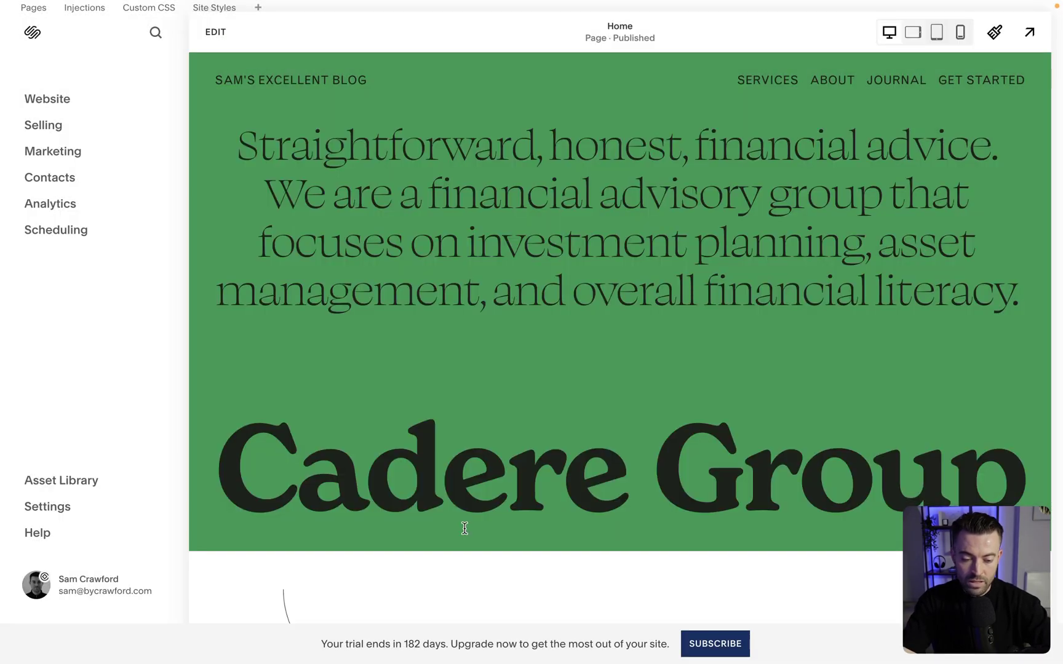
Step: Expand the site's Home page to a full-screen preview and scroll through it
left_click(1029, 34)
scroll(706, 294, "down", 15)
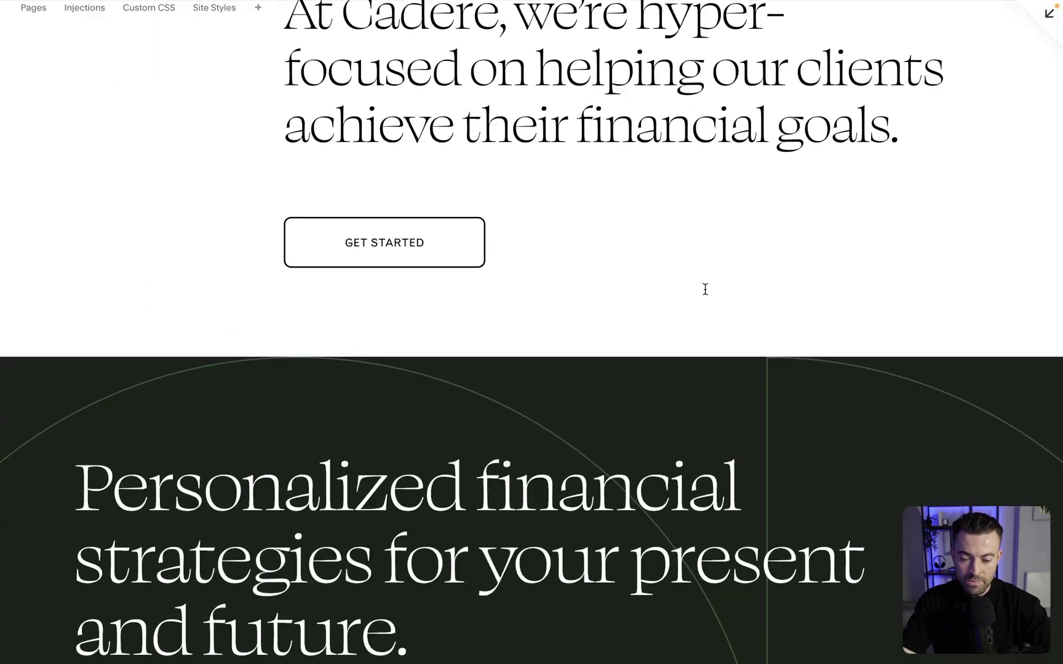
scroll(706, 294, "down", 15)
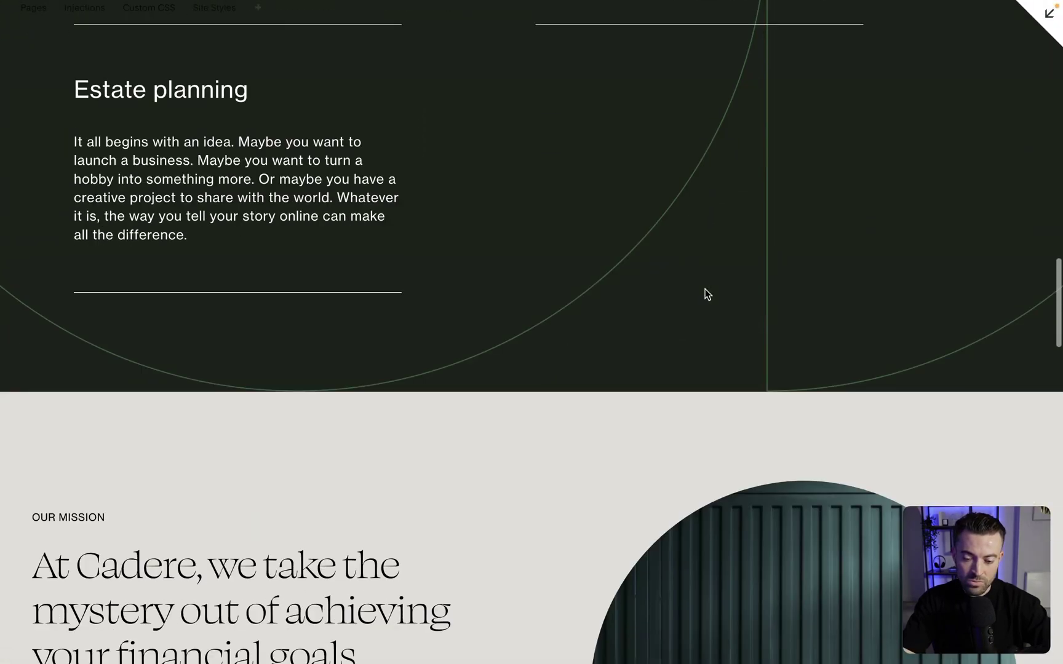
scroll(706, 294, "down", 15)
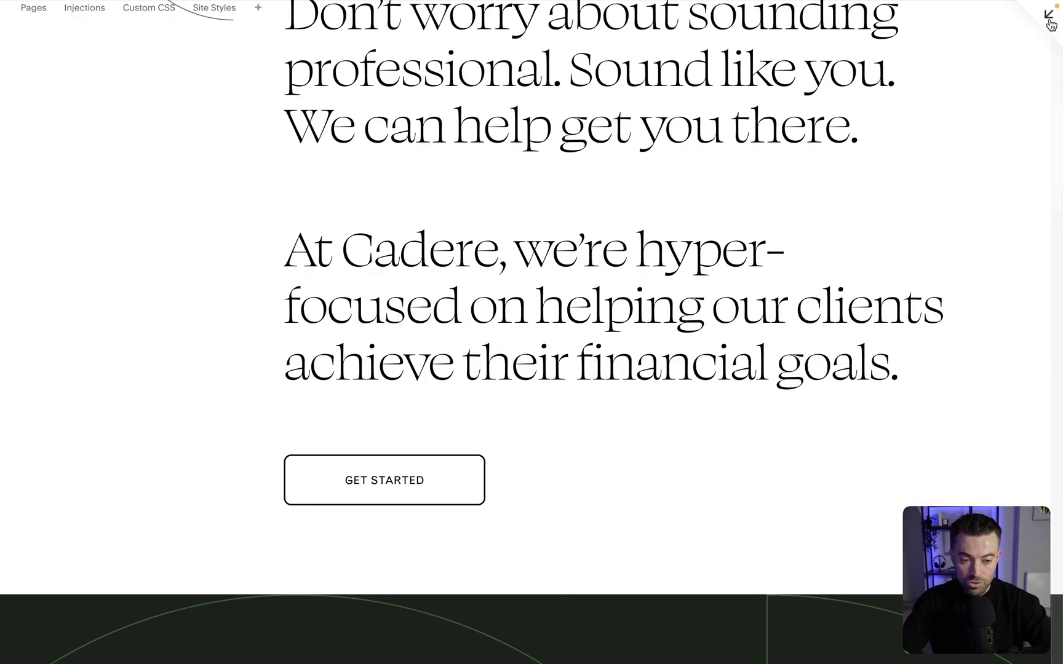
Step: Show the Website page list and view the Blog option under Main Navigation, closing without adding
left_click(1050, 20)
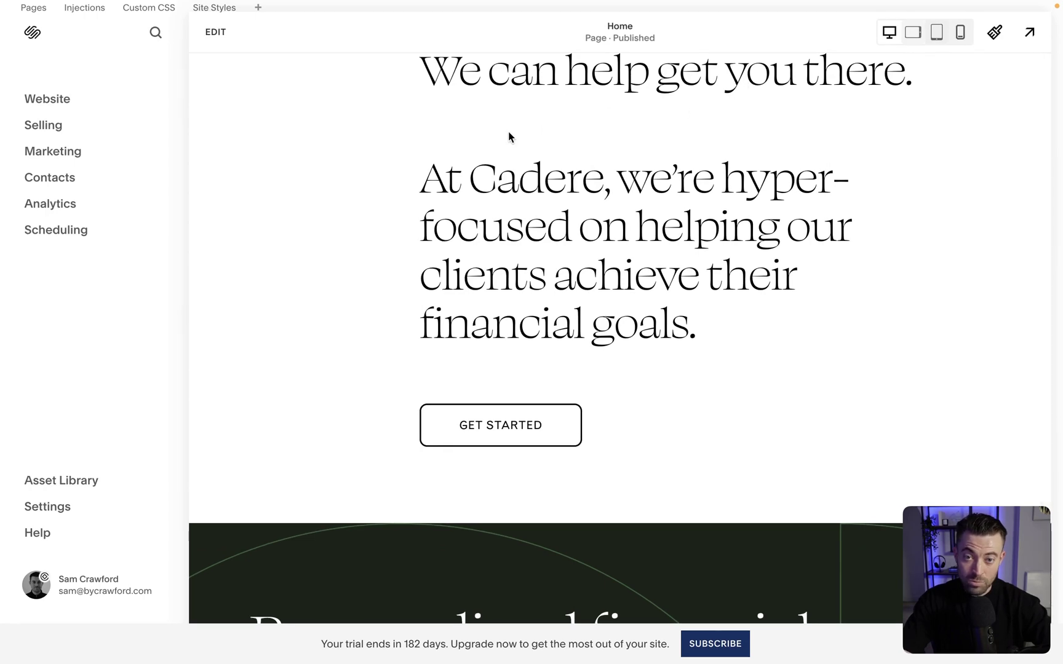
left_click(53, 101)
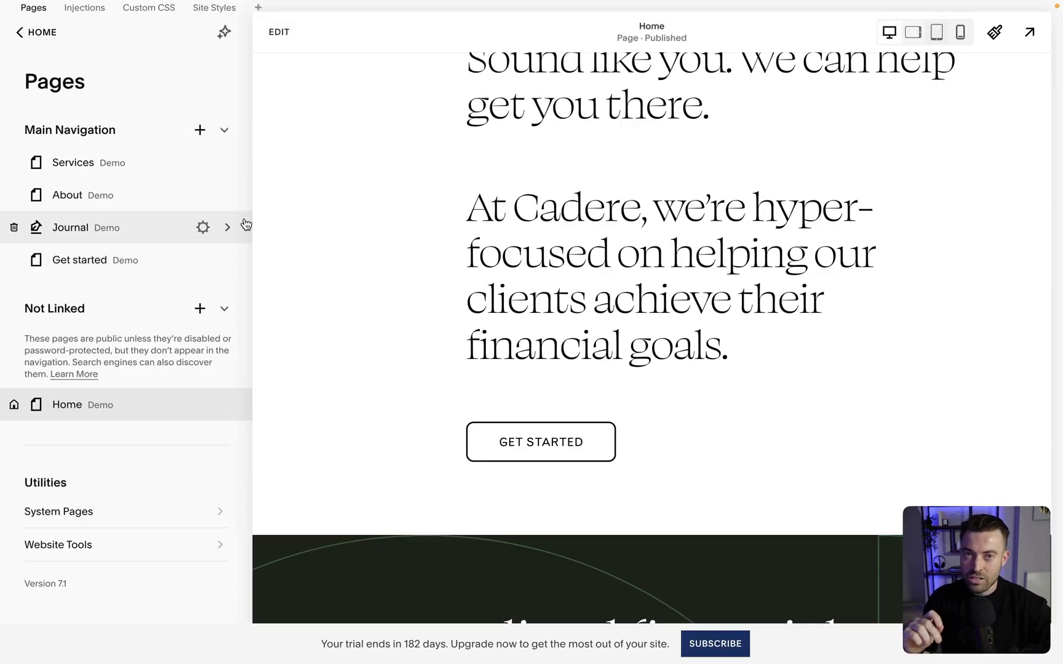
left_click(198, 126)
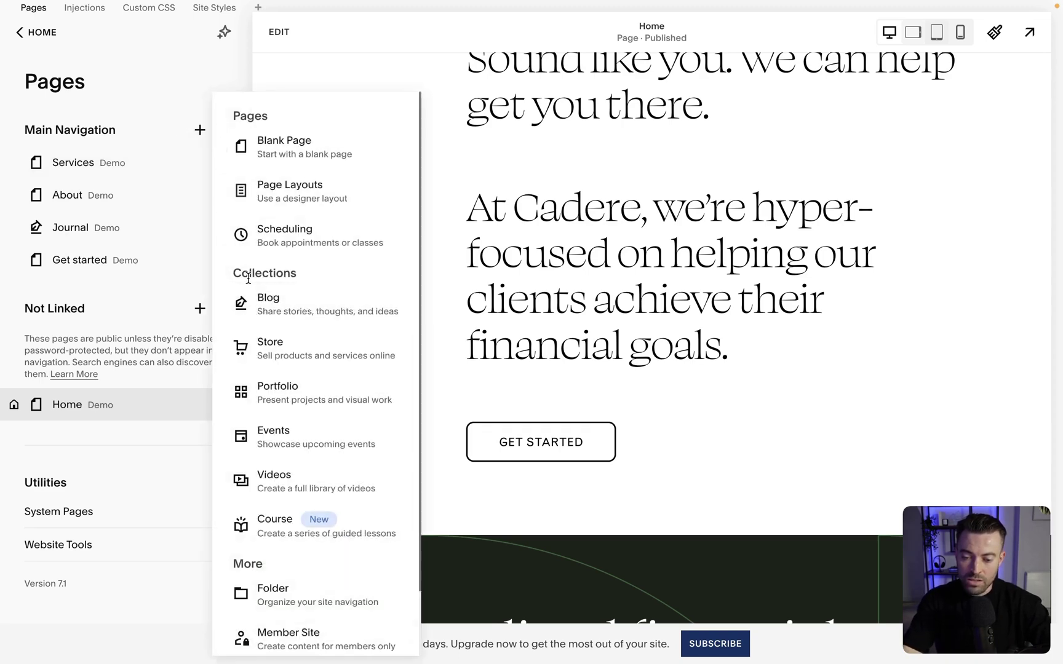
left_click(267, 304)
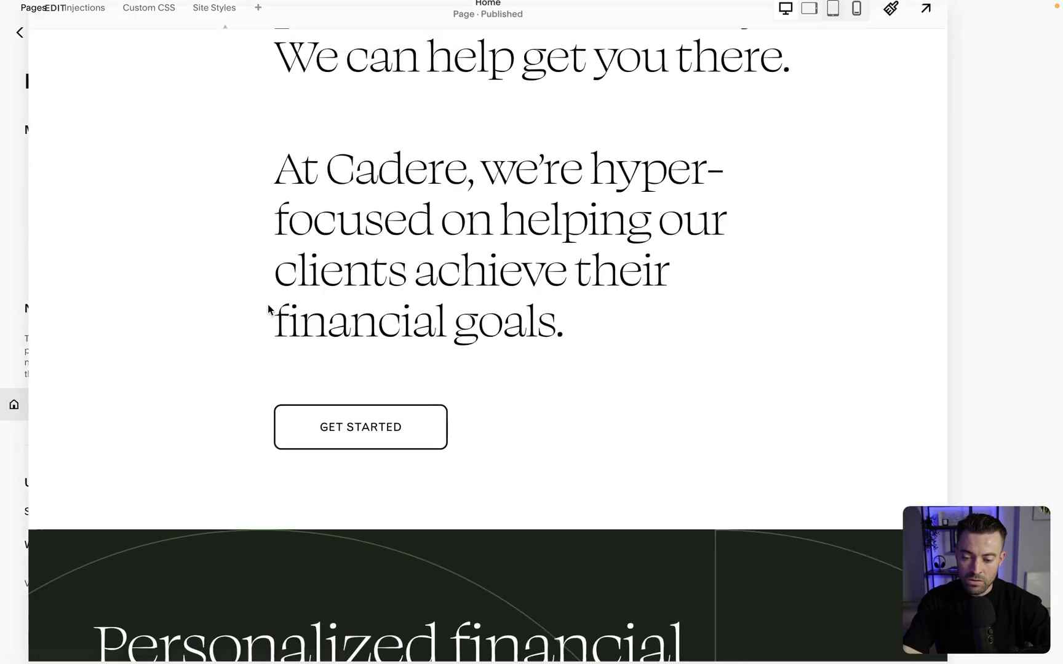
scroll(799, 343, "down", 5)
scroll(800, 344, "up", 5)
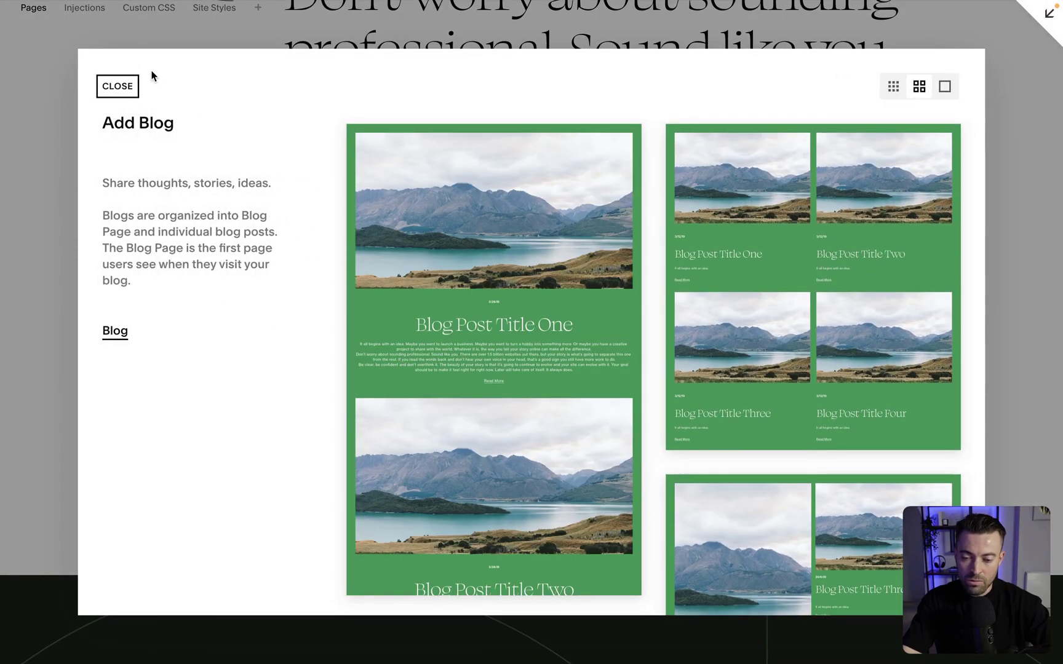
left_click(129, 90)
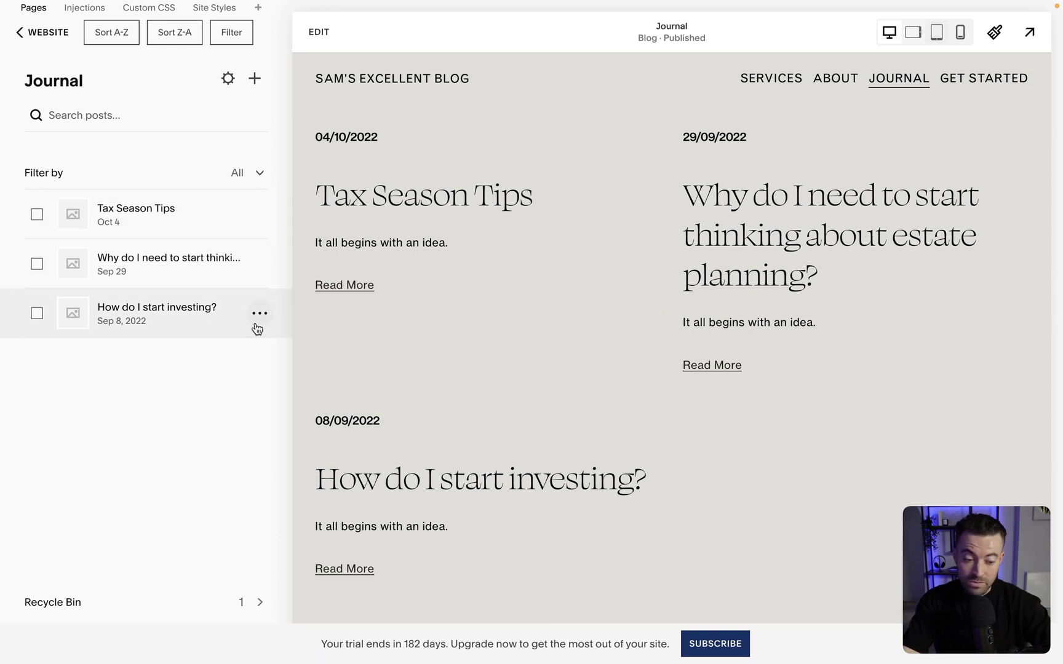
Step: Delete the Tax Season Tips, investing and estate planning demo posts, then check the recycle bin
left_click(37, 215)
left_click(37, 314)
left_click(37, 263)
left_click(253, 597)
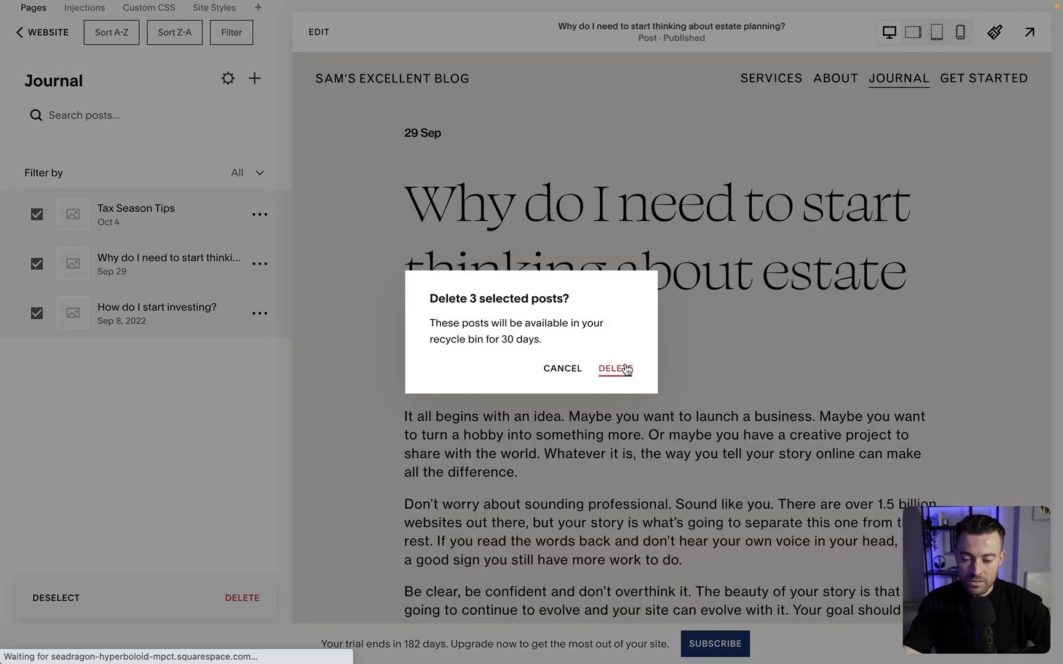
left_click(616, 369)
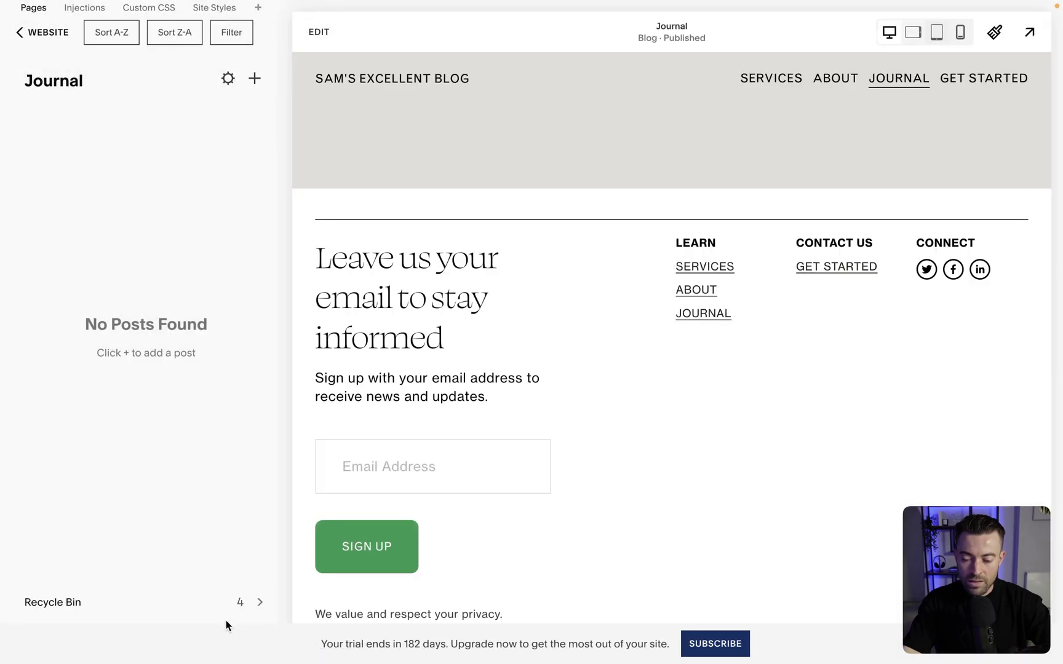
left_click(225, 601)
left_click(38, 32)
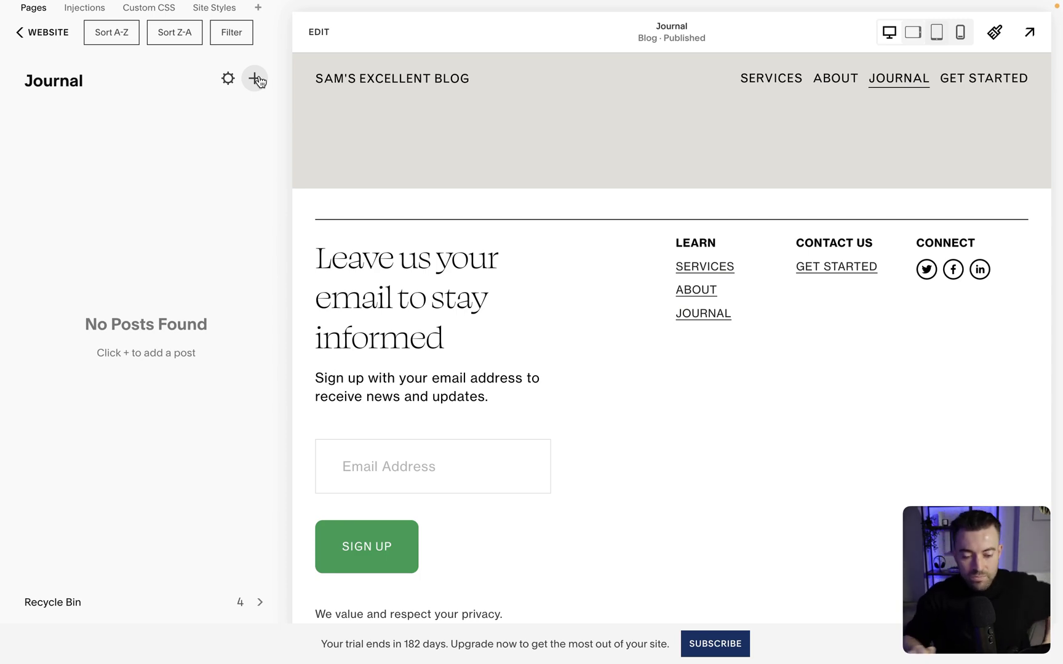
Step: Create a new Journal post titled "Sam's blogging journey begins!" with the typo fixed
left_click(256, 79)
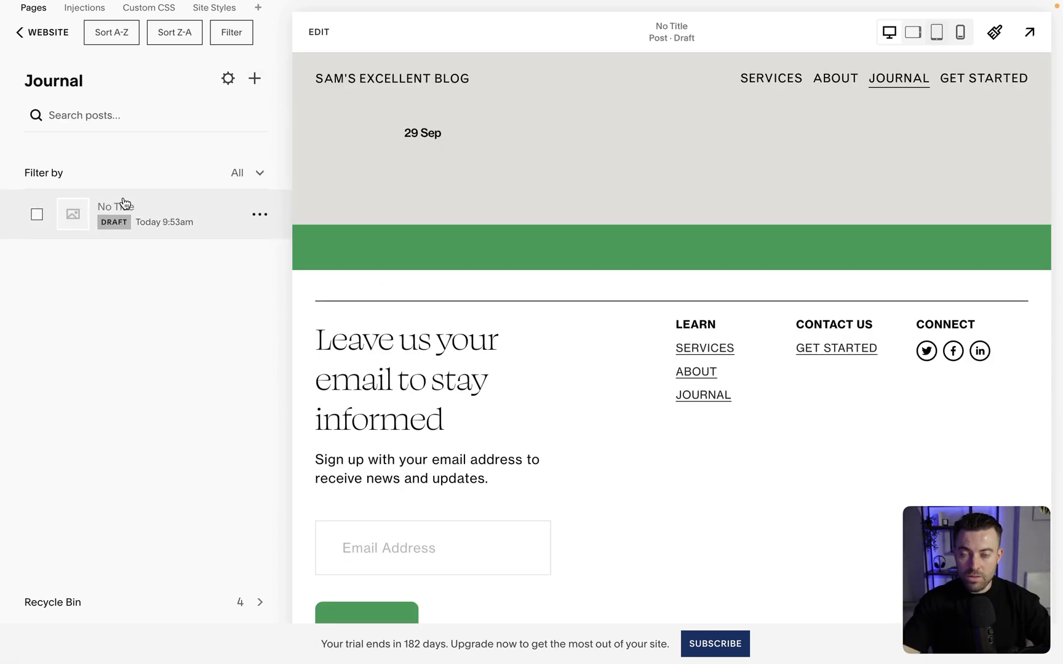
left_click(123, 203)
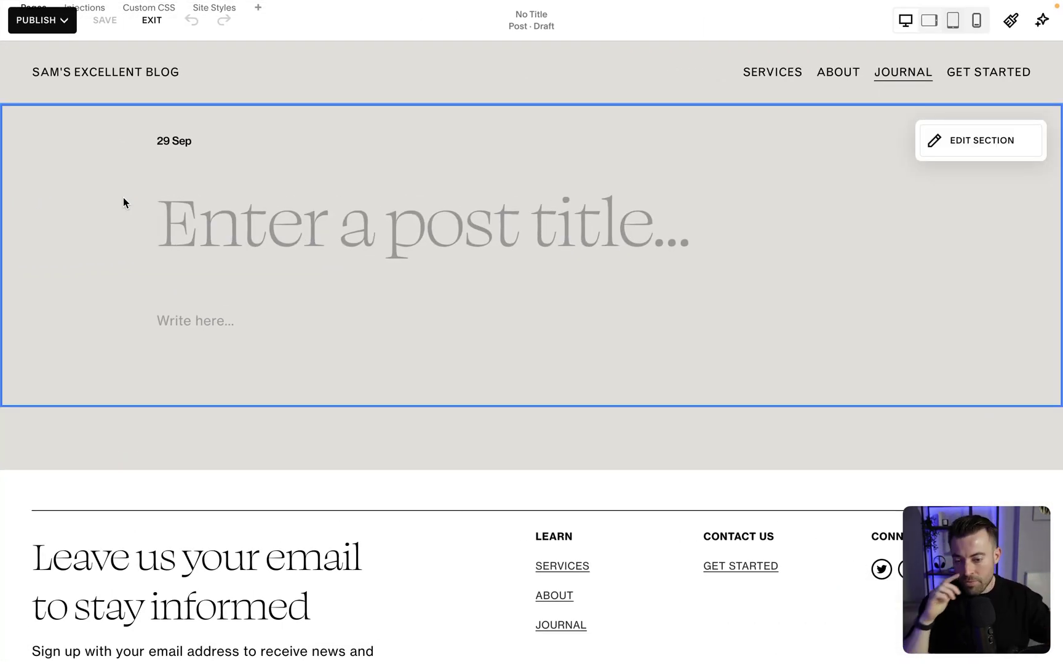
left_click(294, 233)
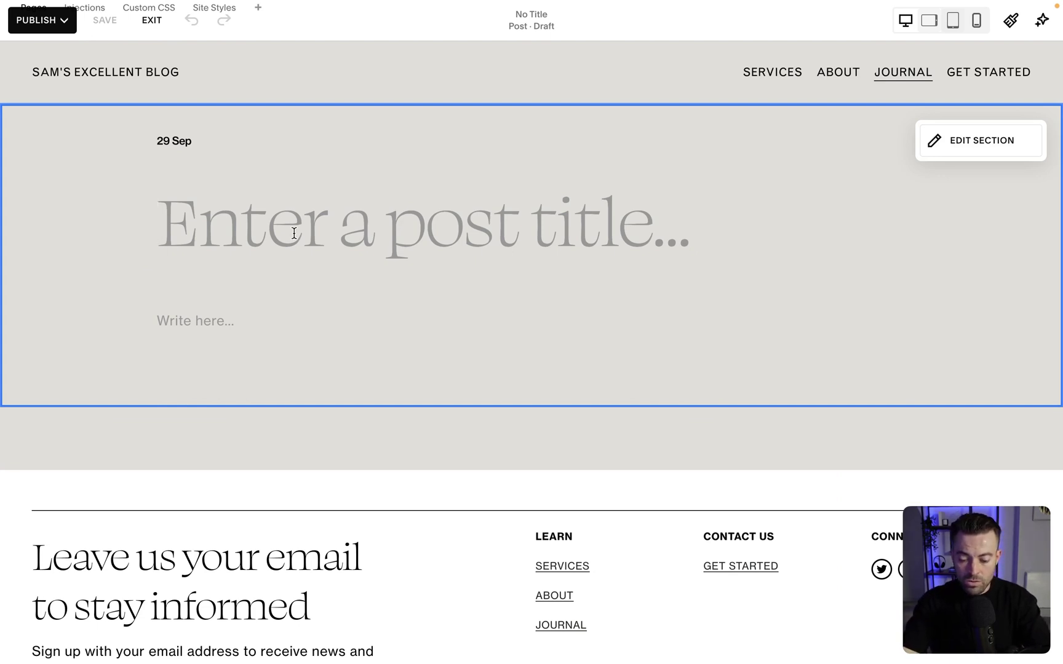
type("Sam's blogg")
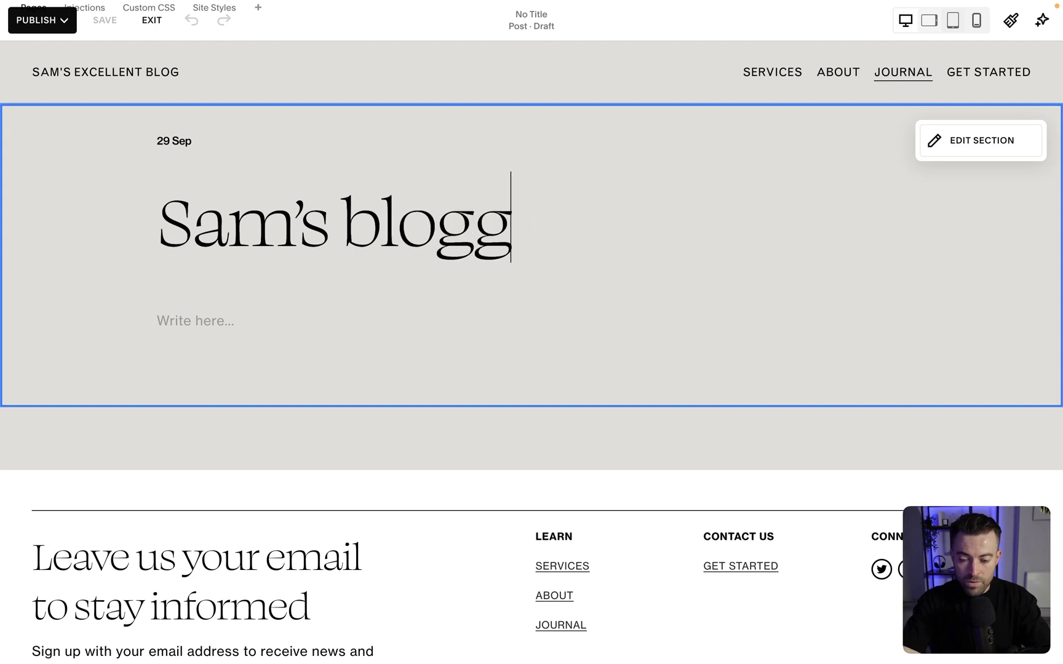
type("ing jounrey")
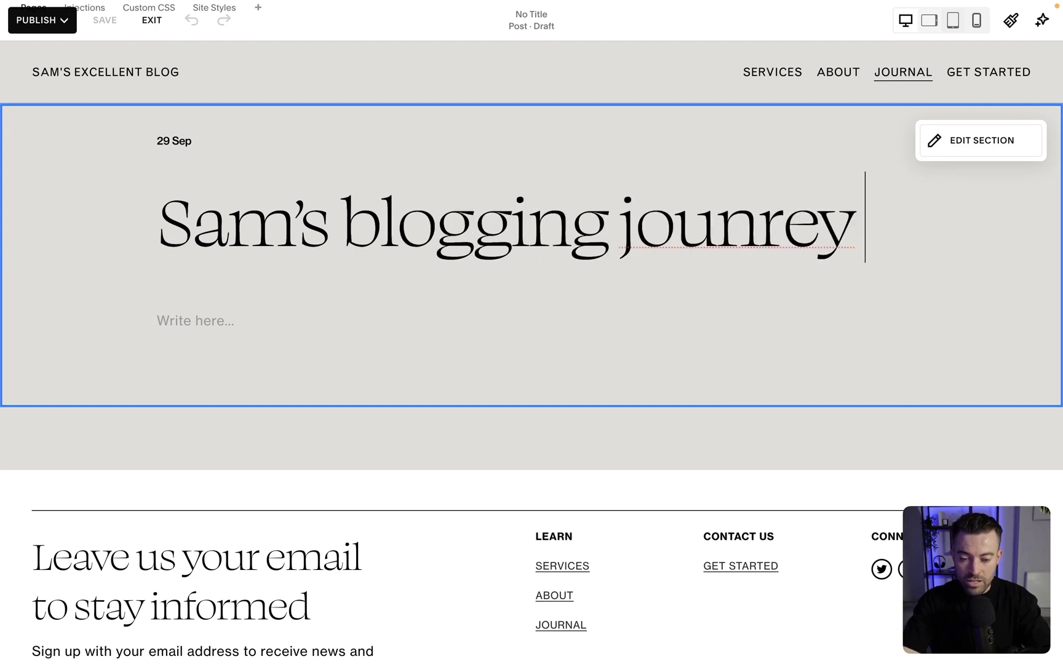
type(" begins!")
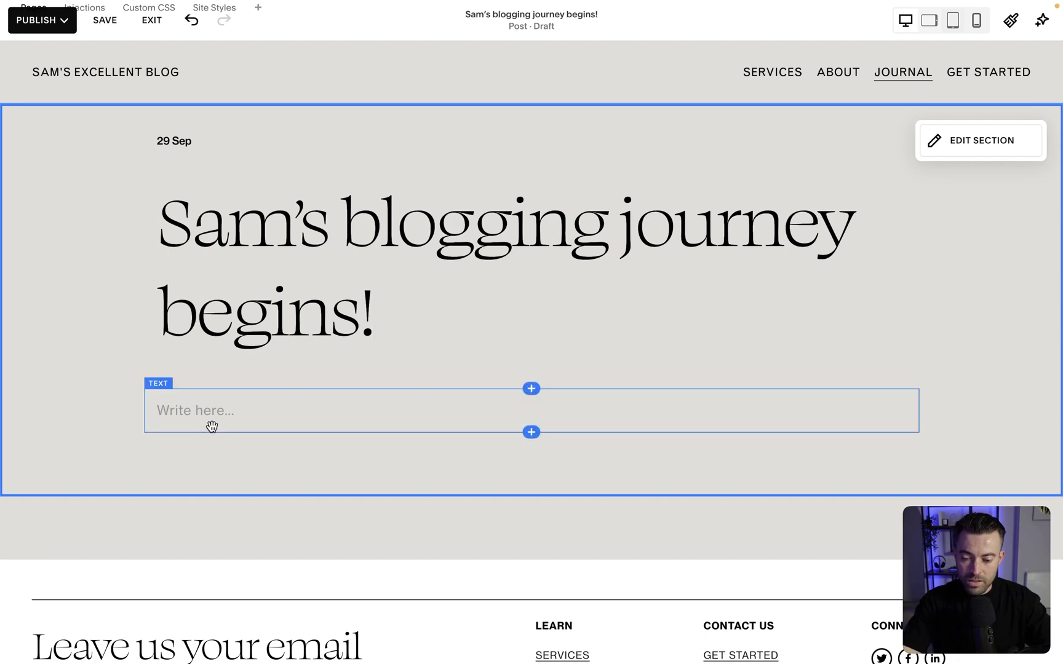
left_click(221, 413)
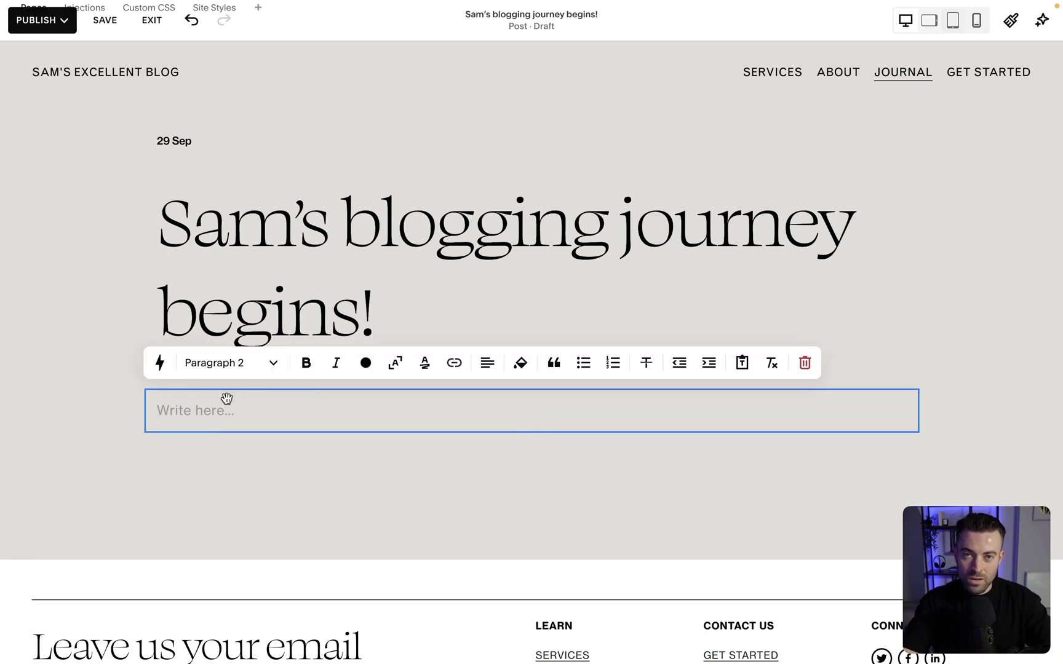
Step: Have the AI assistant write a full blogging-journey article into the post body from a prompt
left_click(160, 363)
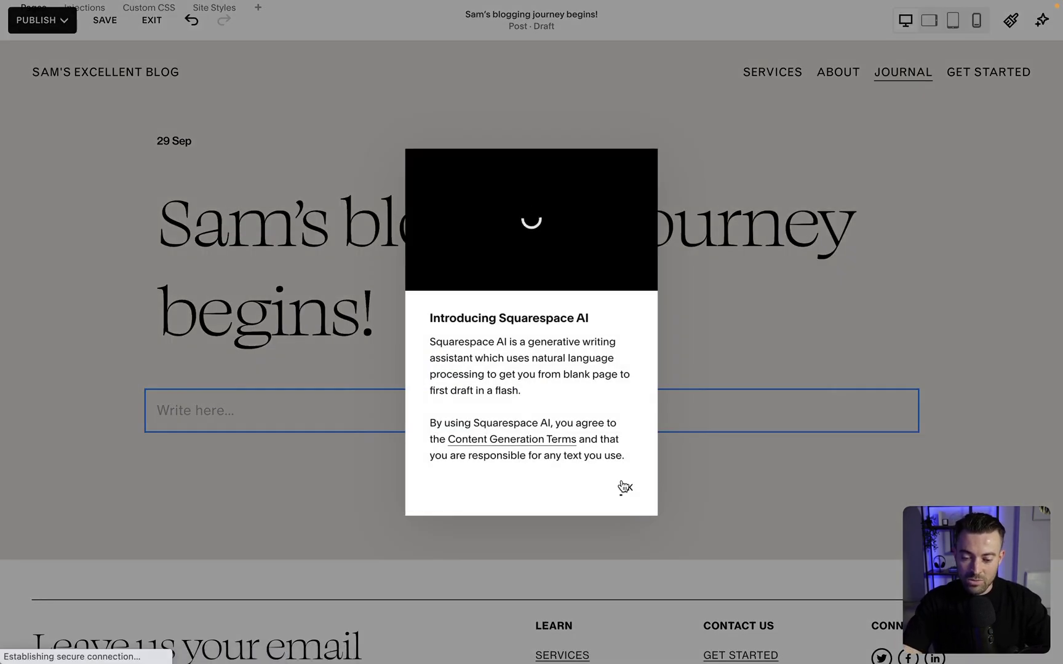
left_click(626, 485)
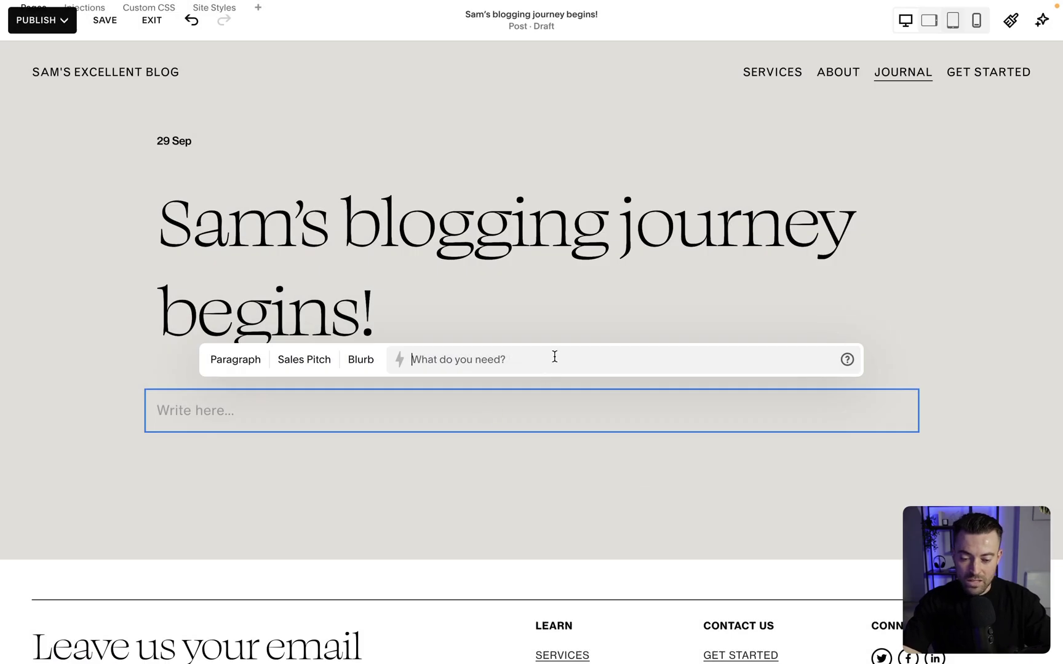
type("Wr")
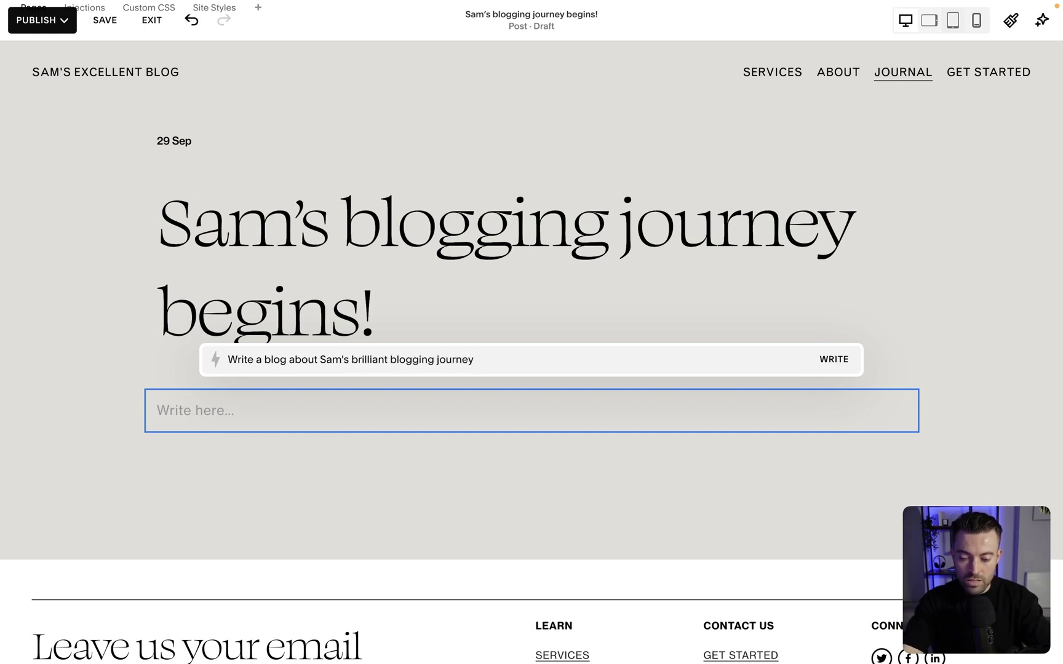
key("Return")
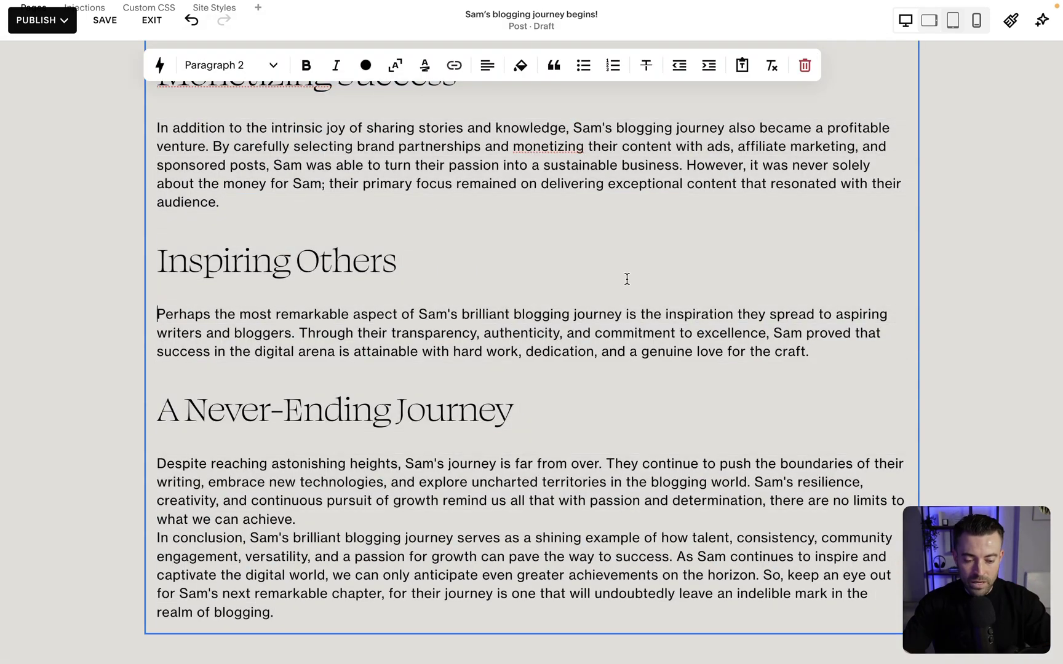
scroll(627, 278, "up", 6)
scroll(626, 279, "up", 15)
left_click(258, 321)
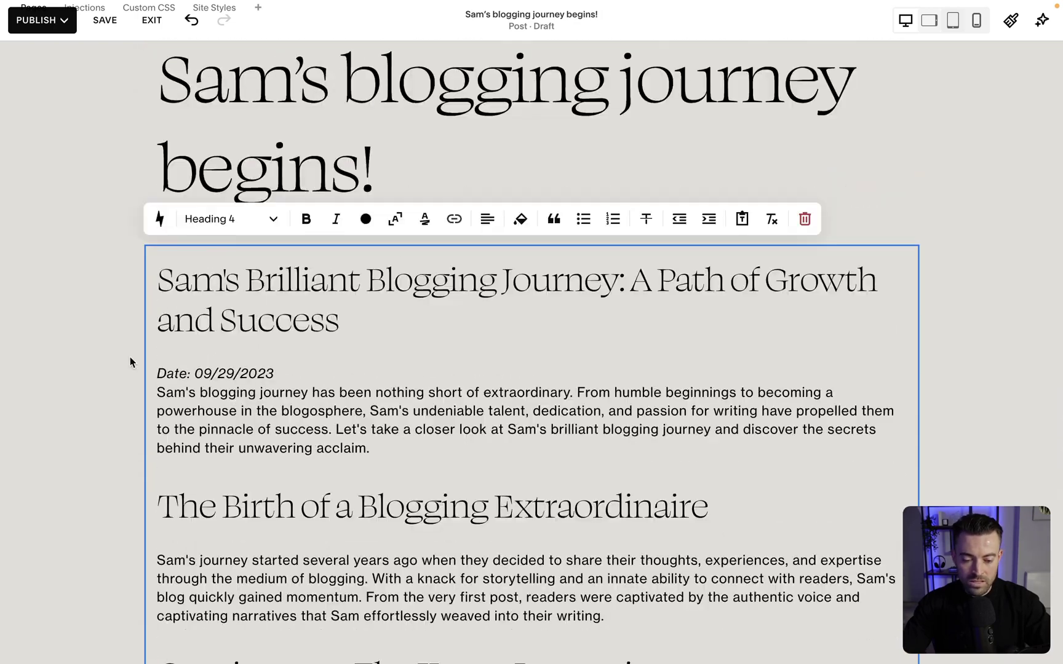
left_click(130, 379)
scroll(130, 378, "down", 9)
scroll(131, 379, "down", 10)
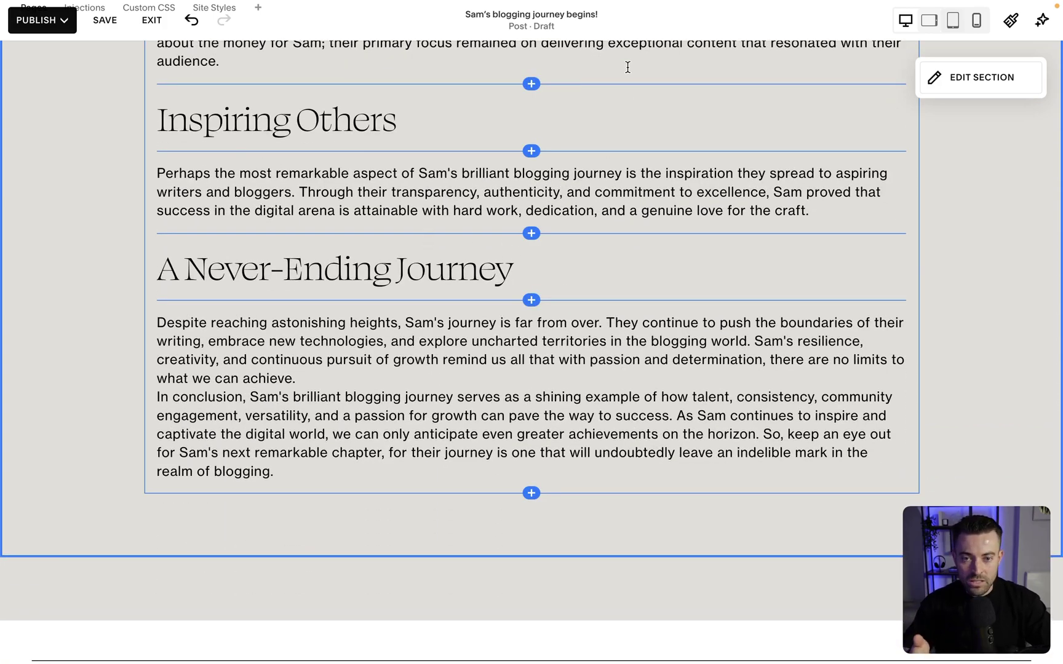
scroll(627, 67, "up", 10)
scroll(627, 67, "up", 8)
scroll(624, 66, "down", 3)
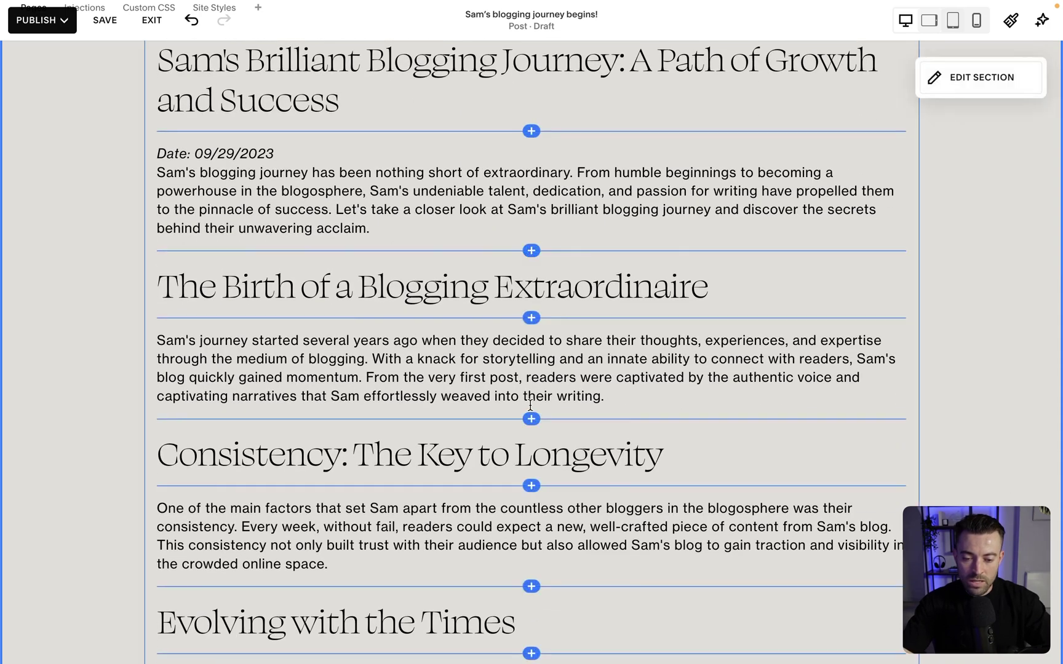
scroll(530, 406, "down", 3)
scroll(554, 409, "down", 7)
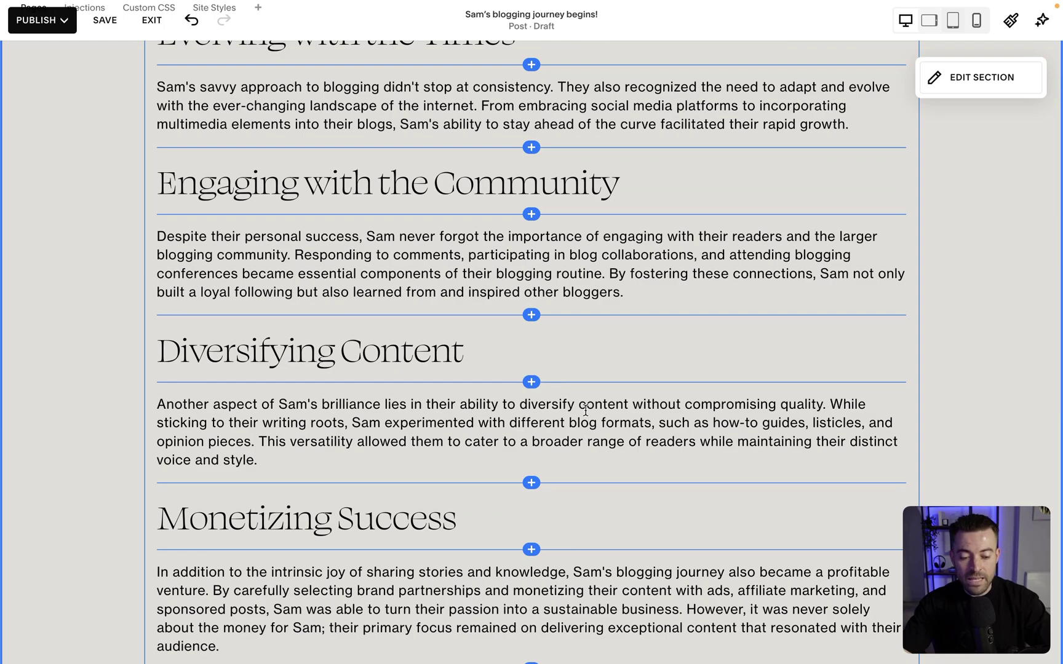
scroll(543, 406, "down", 3)
scroll(544, 406, "up", 20)
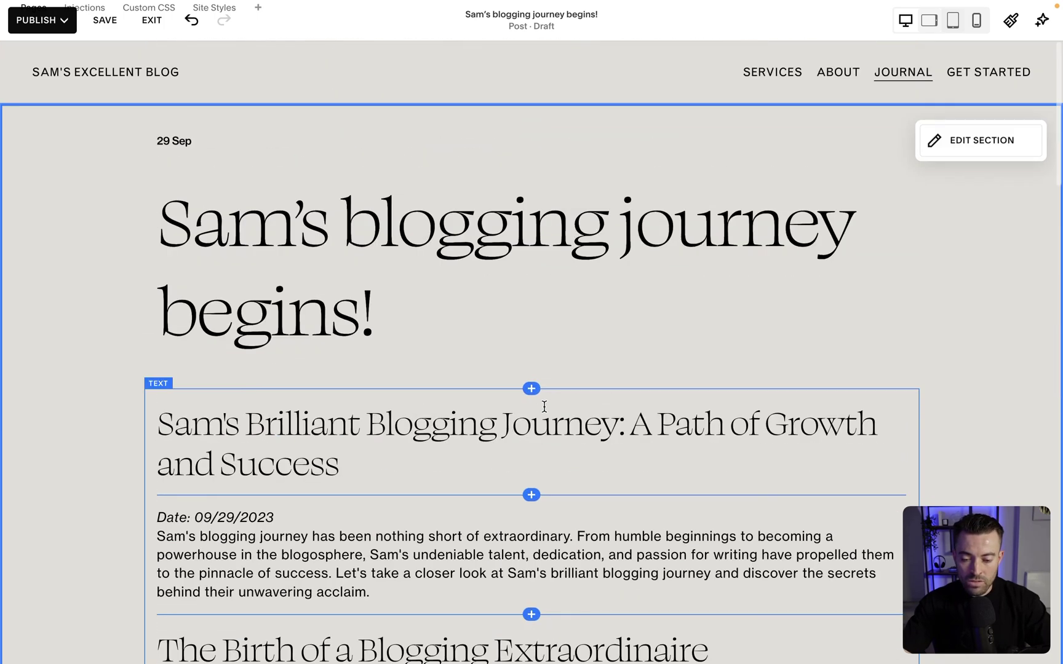
scroll(545, 406, "down", 4)
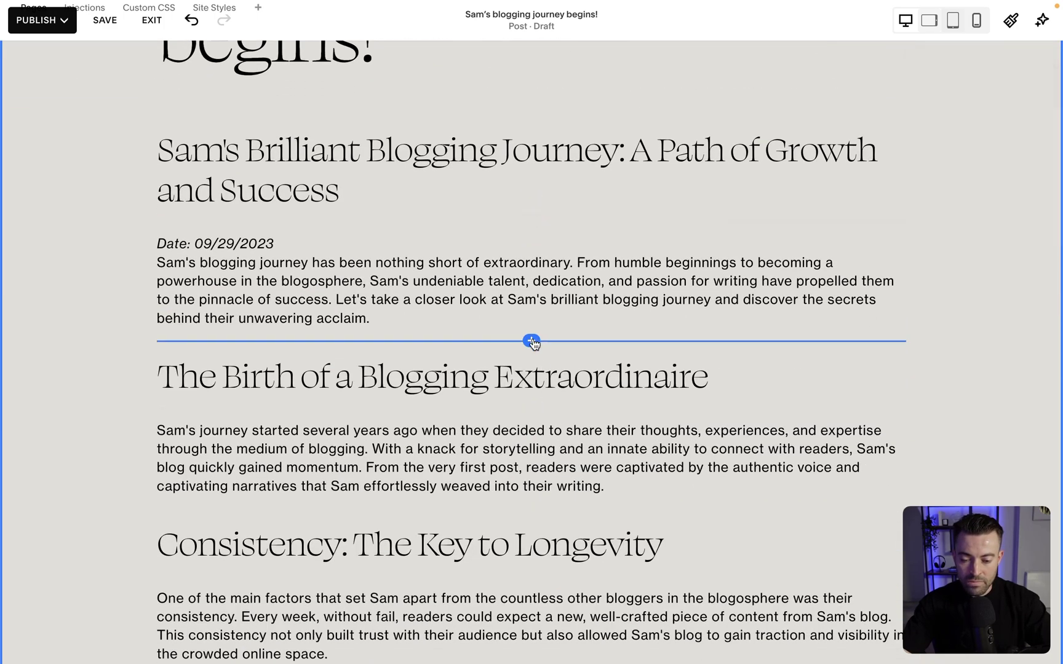
Step: Insert an image block below the intro paragraph
left_click(532, 342)
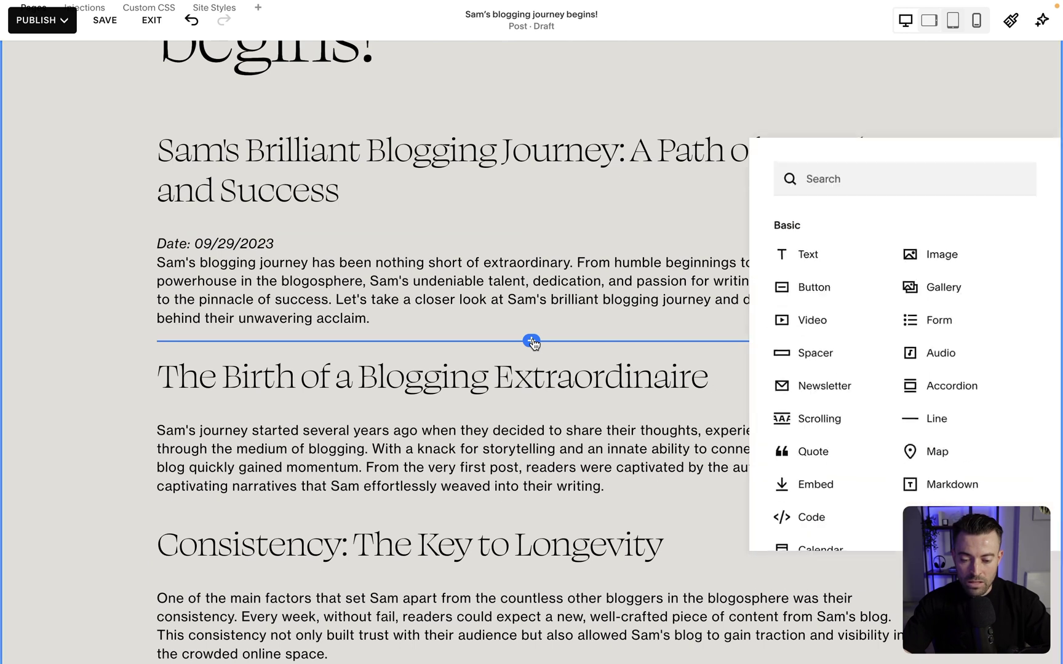
left_click(940, 149)
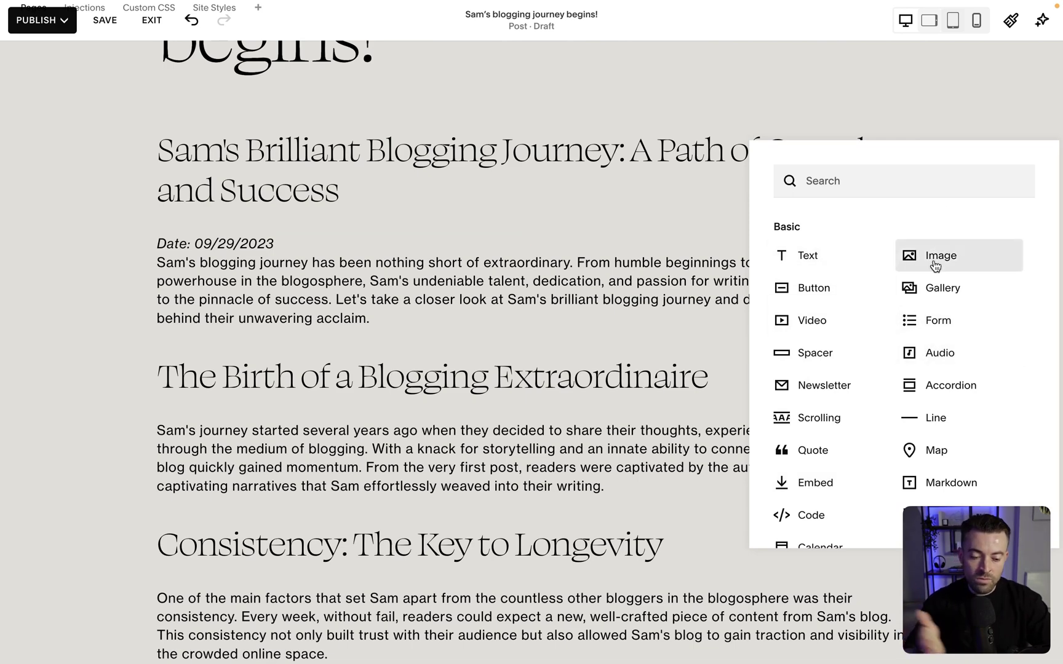
scroll(891, 368, "down", 10)
scroll(893, 366, "up", 10)
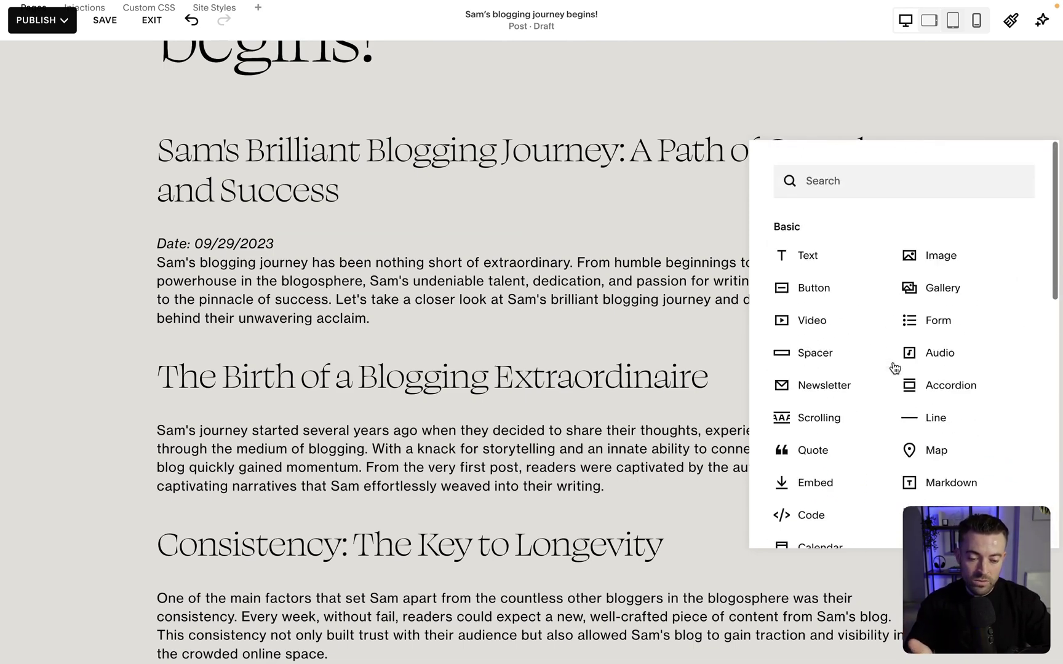
left_click(942, 255)
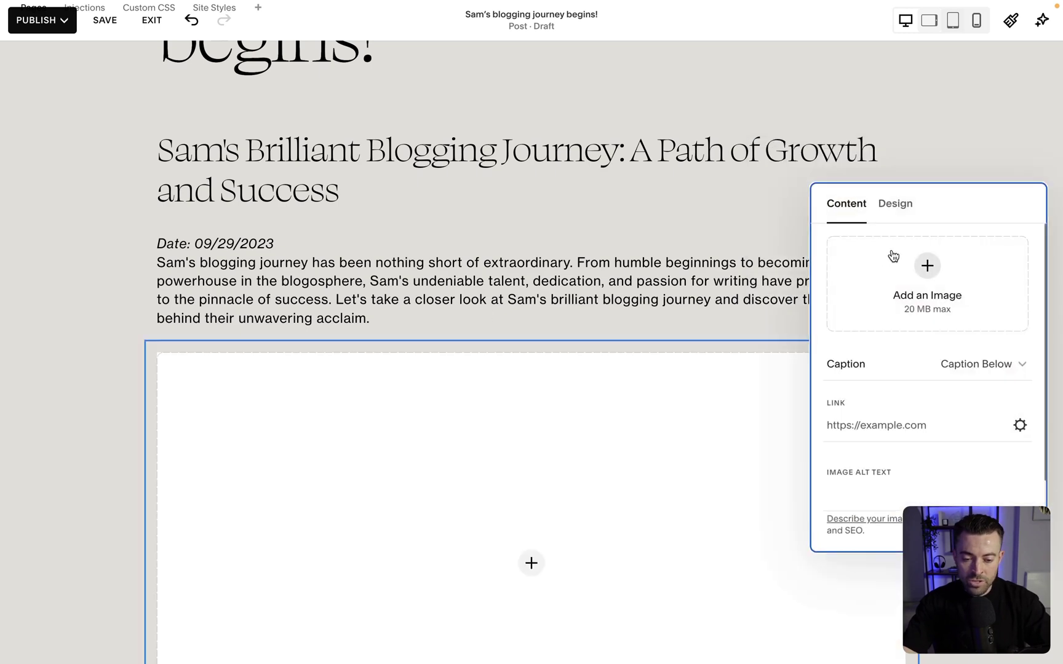
Step: Fill the image block with the Yosemite valley stock photo
left_click(919, 309)
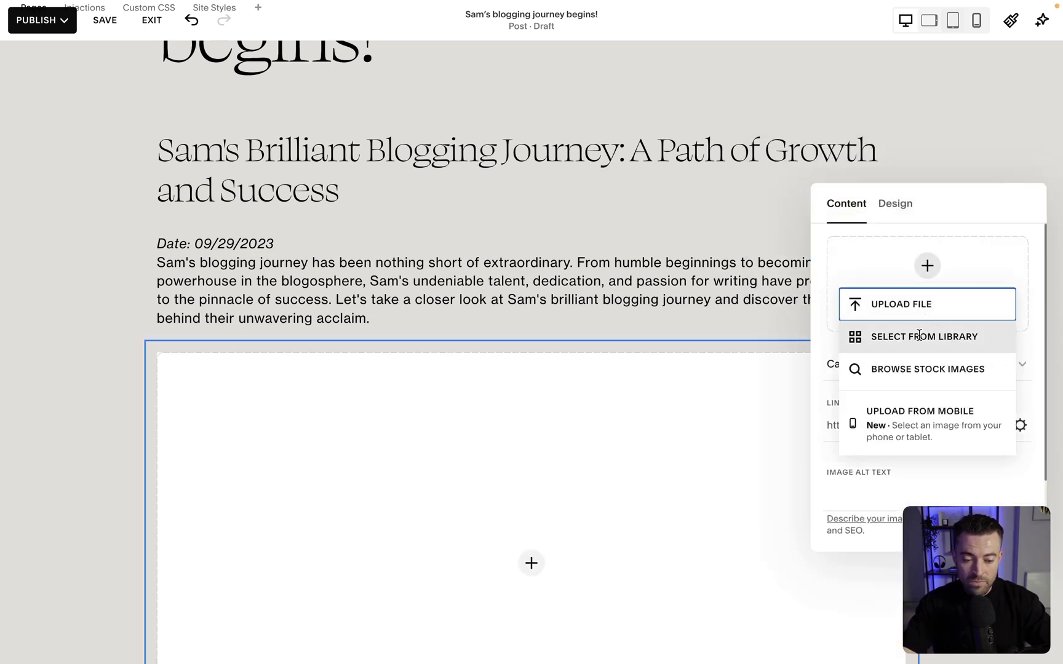
left_click(926, 370)
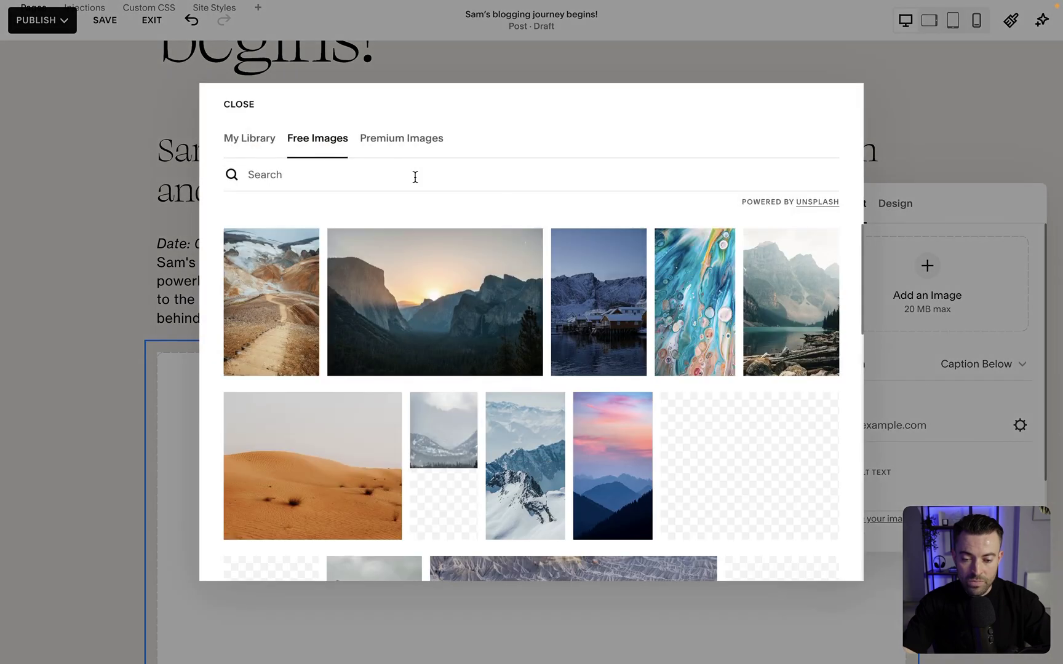
left_click(253, 145)
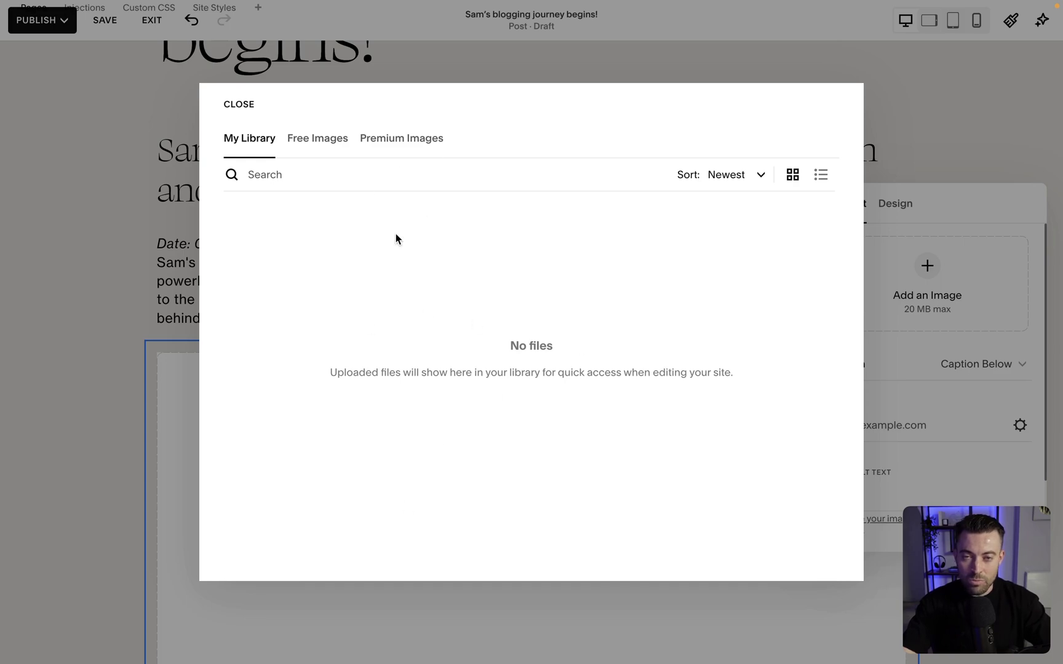
left_click(320, 138)
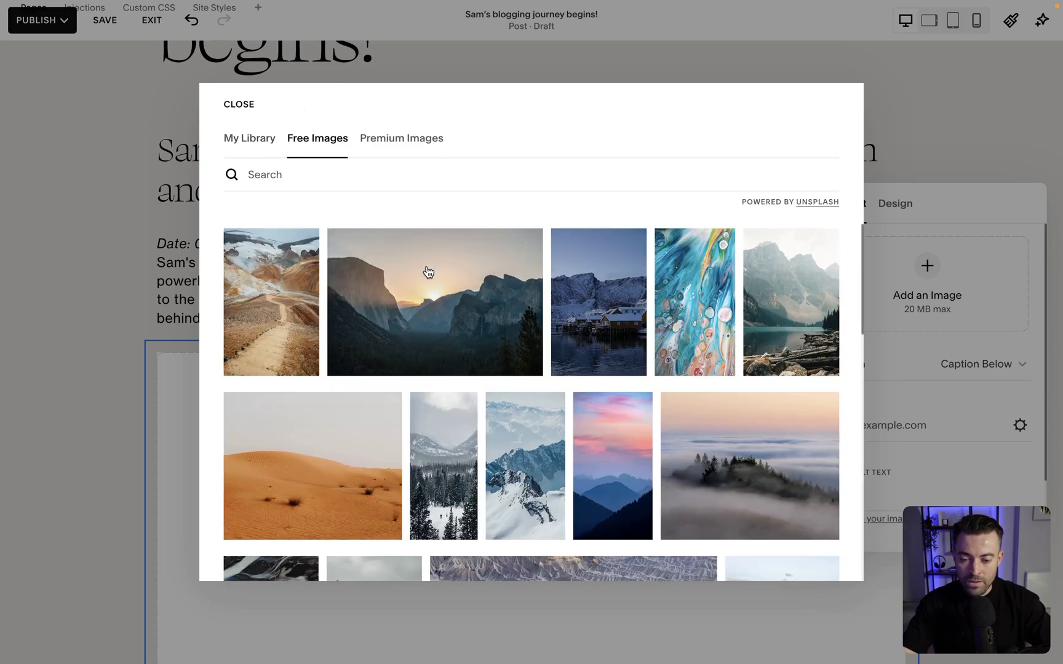
left_click(437, 303)
left_click(624, 422)
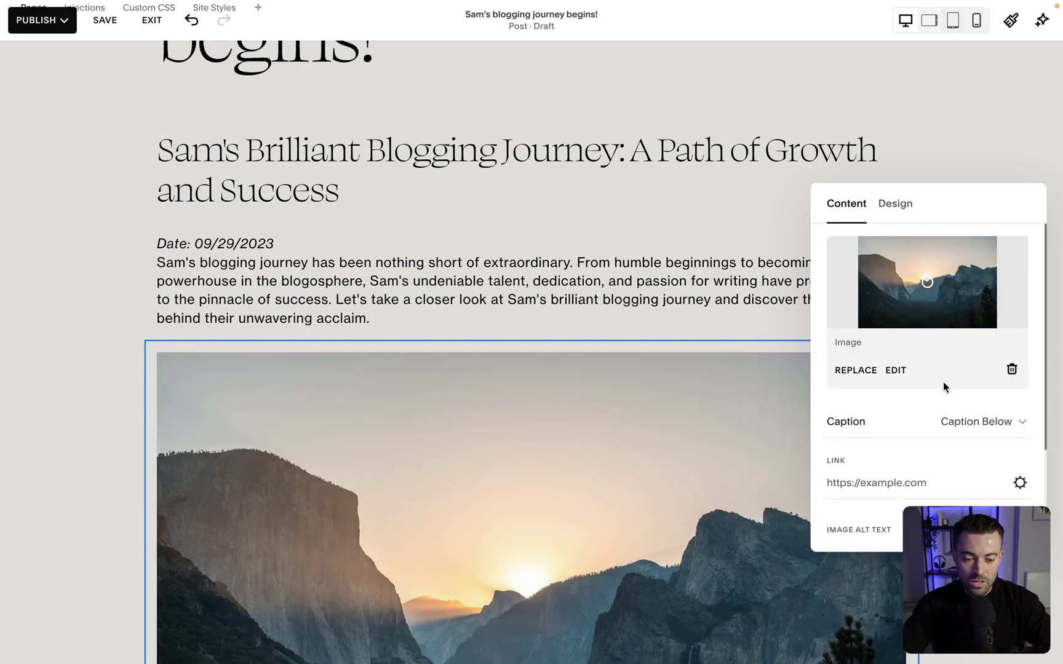
left_click(849, 372)
left_click(676, 438)
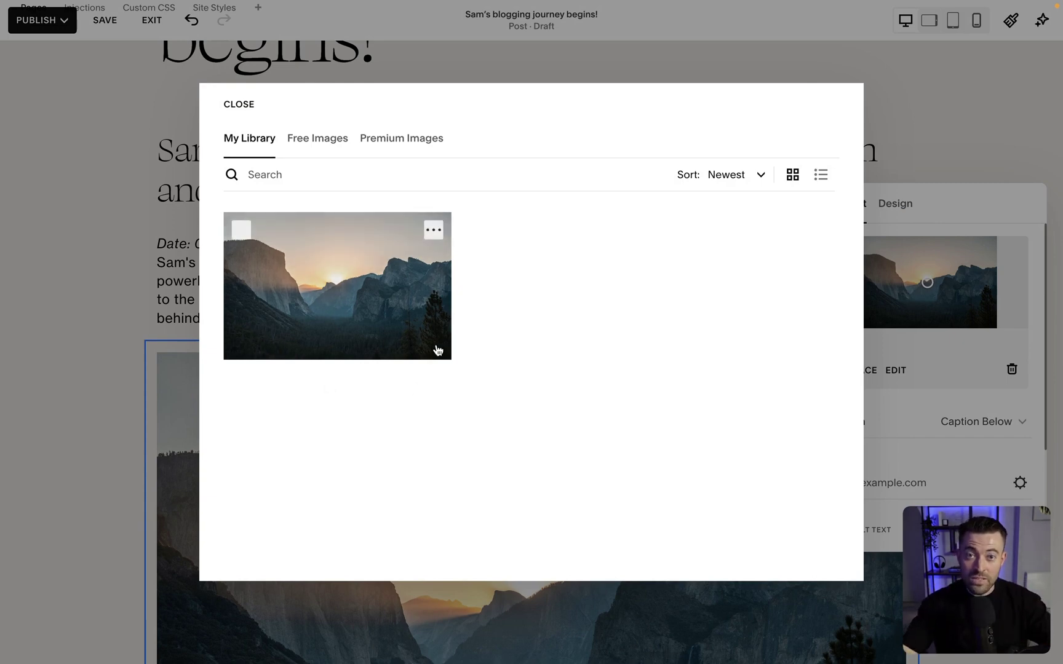
Step: Insert a newsletter sign-up block below the Consistency paragraph
left_click(154, 285)
scroll(116, 393, "down", 8)
scroll(115, 396, "down", 3)
left_click(115, 396)
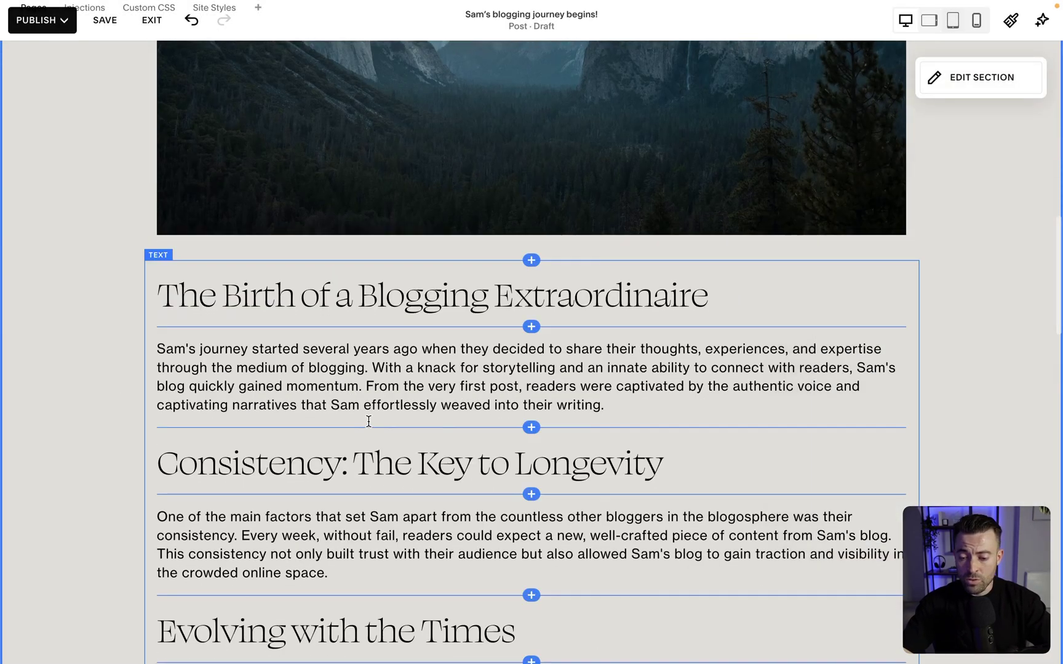
left_click(532, 494)
left_click(26, 379)
scroll(26, 380, "down", 3)
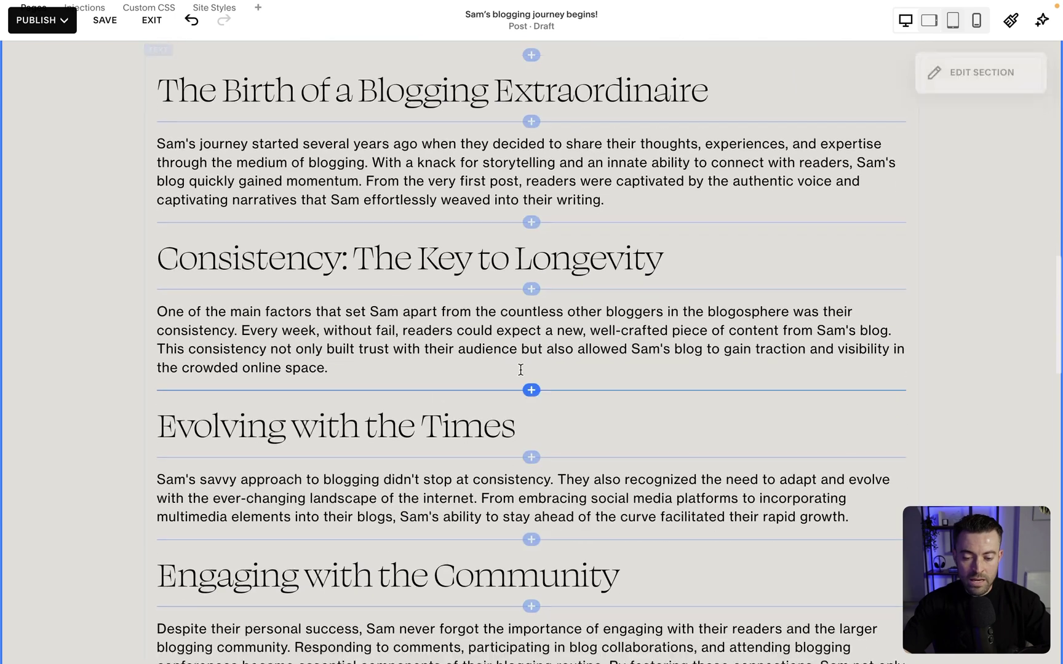
left_click(531, 391)
type("newsle")
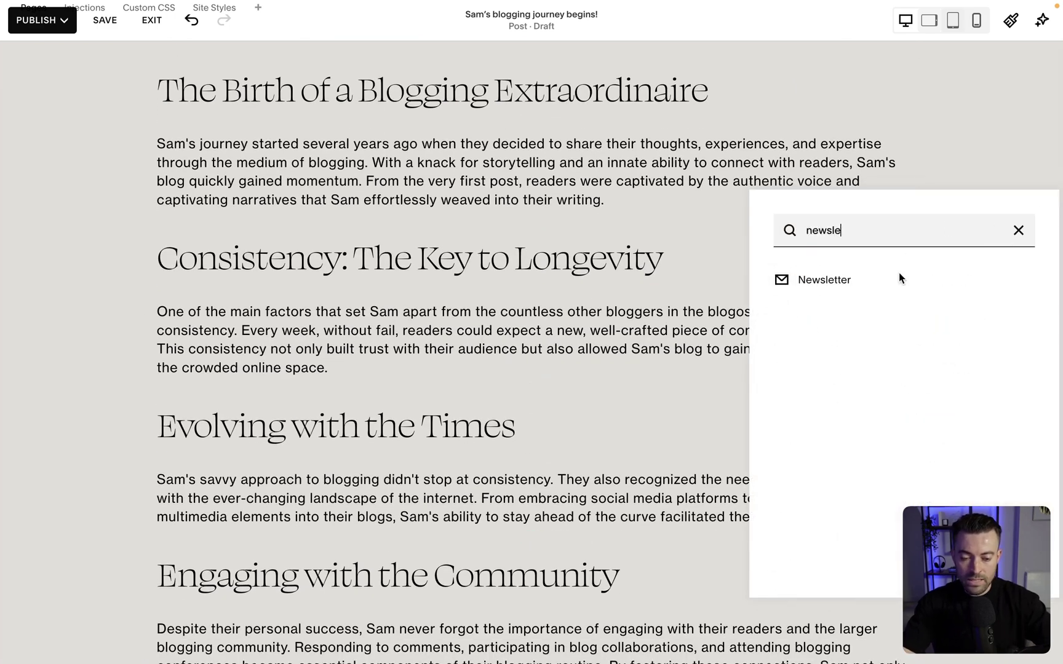
left_click(898, 279)
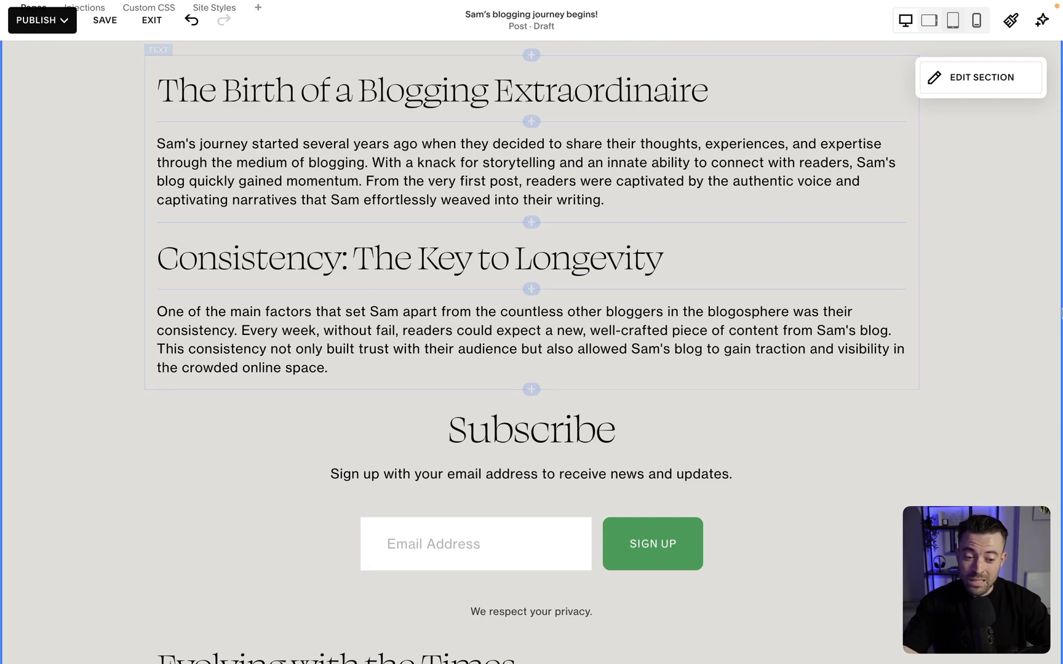
Step: Turn on Send Confirmation Email in the newsletter block's Squarespace storage settings, keeping reCAPTCHA enabled
scroll(704, 528, "down", 3)
double_click(625, 339)
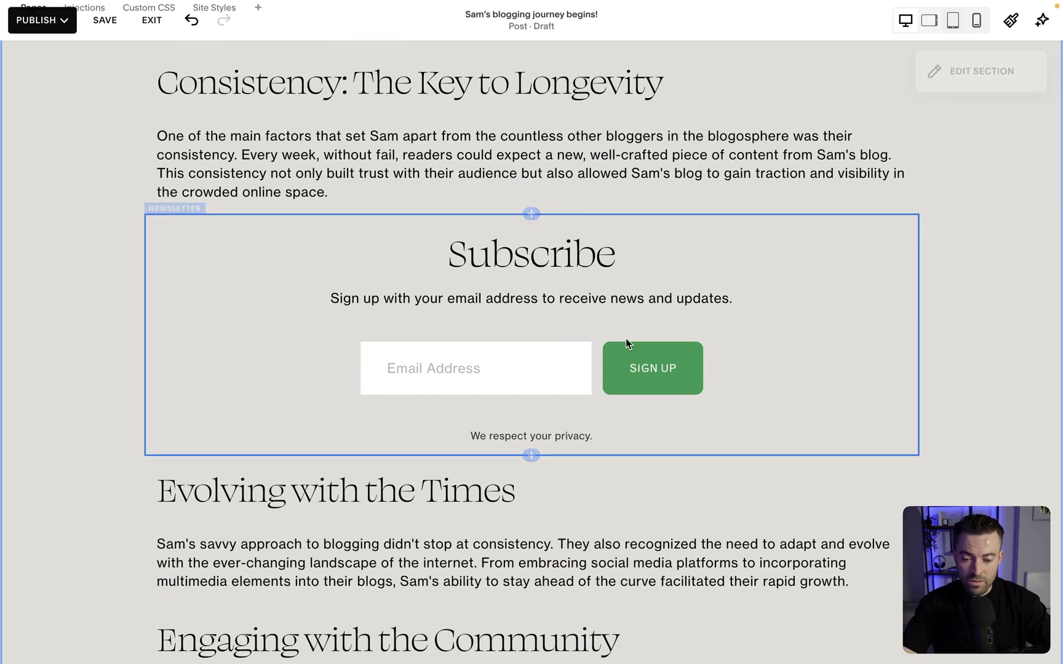
left_click(947, 249)
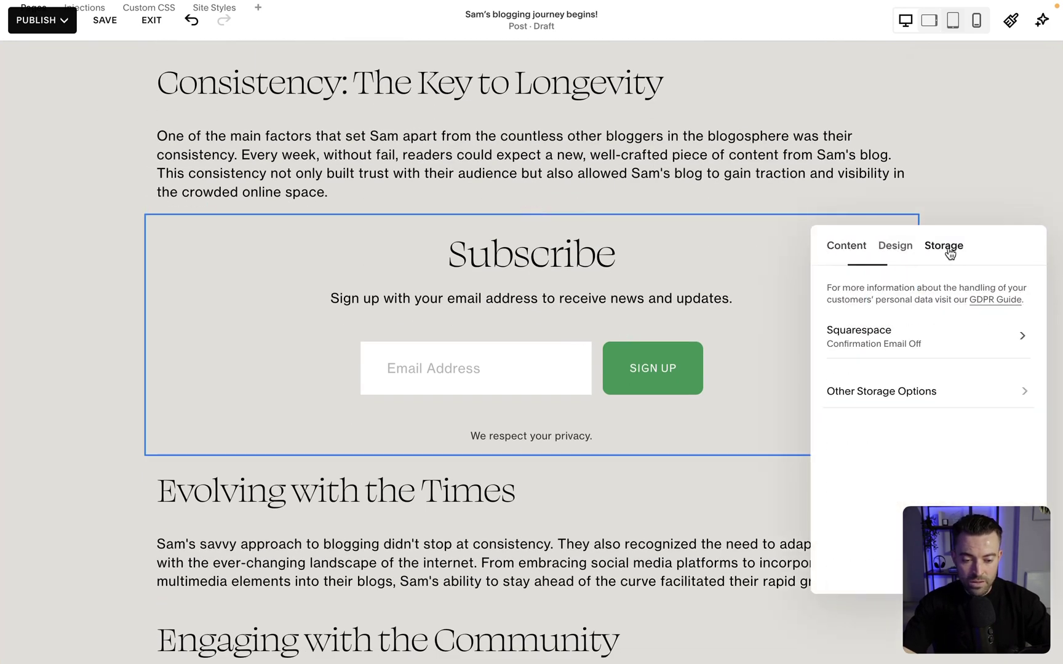
left_click(902, 352)
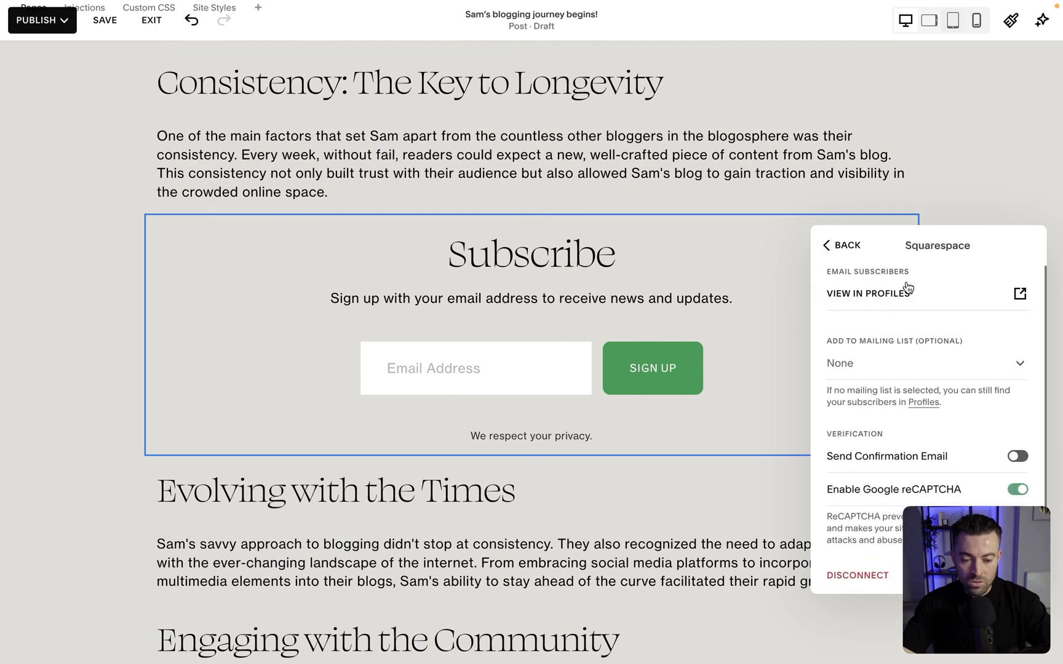
left_click_drag(935, 247, 510, 217)
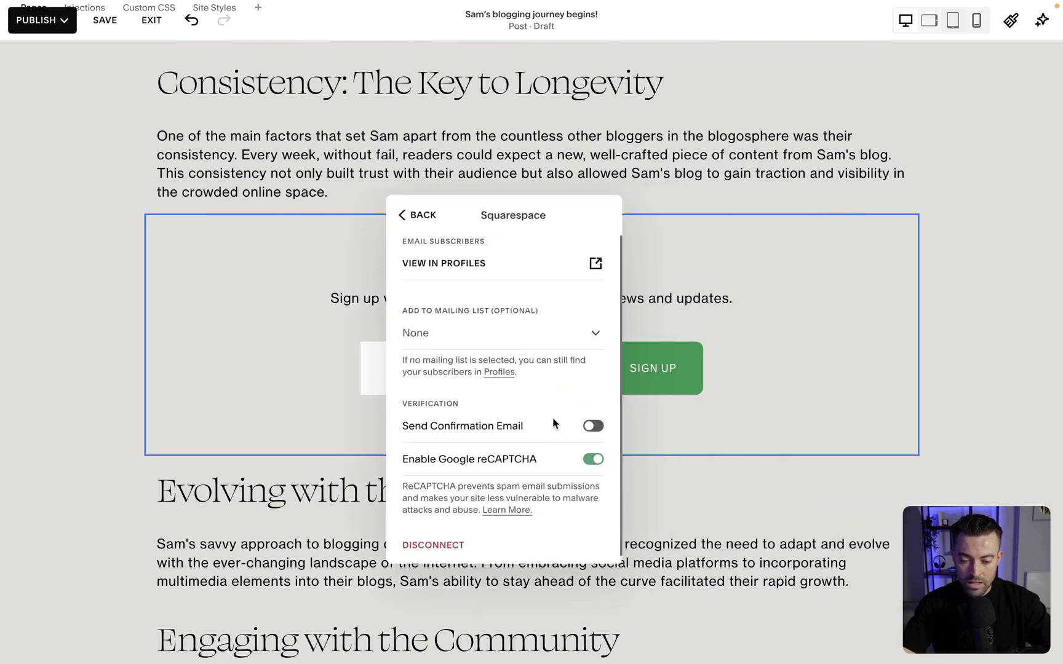
left_click(592, 425)
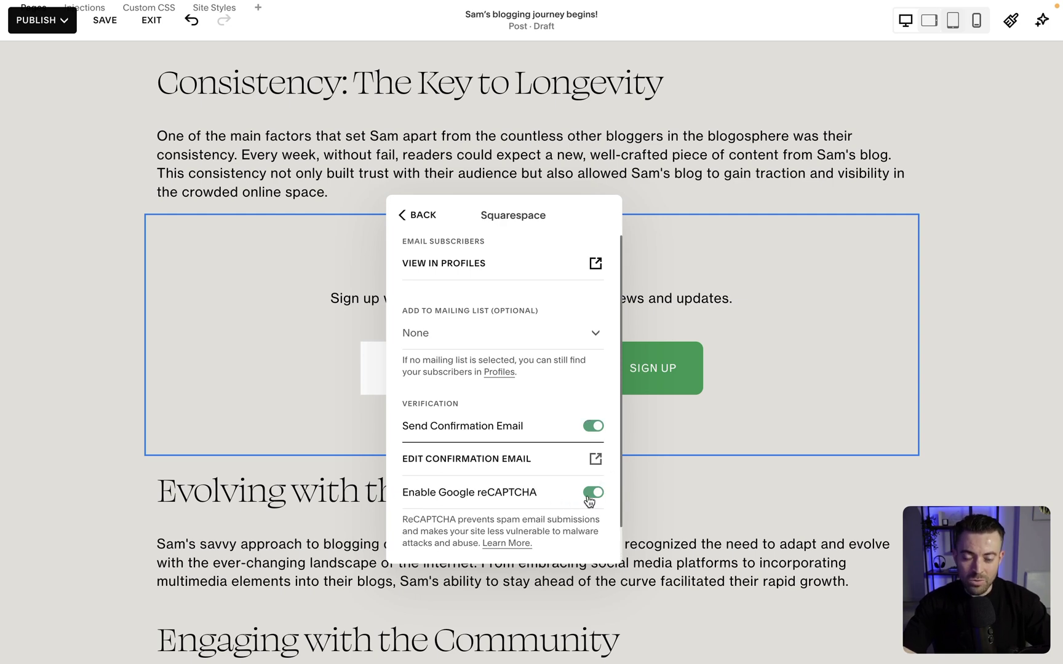
scroll(589, 499, "down", 1)
scroll(587, 495, "up", 1)
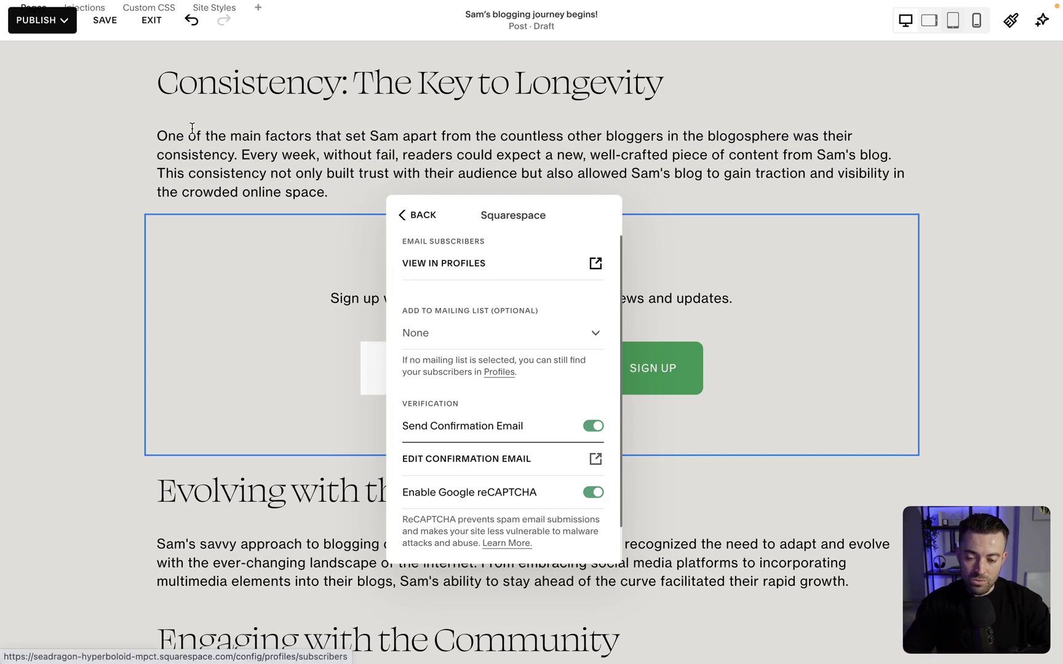
Step: Save and exit the post, check the empty Contacts Subscribers list, then return Home
left_click(106, 23)
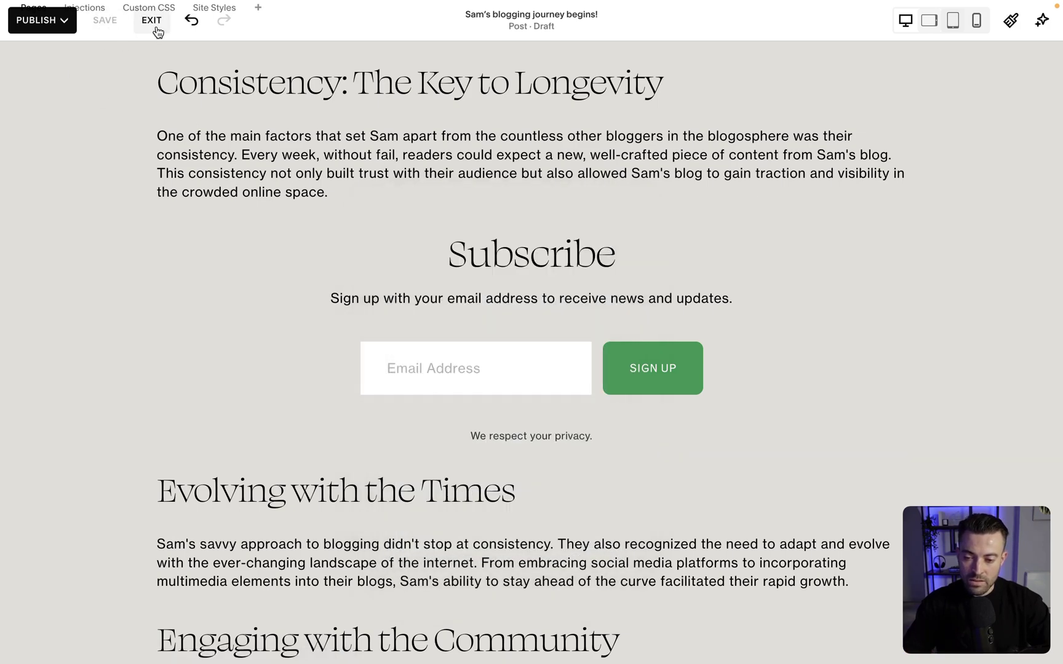
left_click(155, 21)
left_click(38, 34)
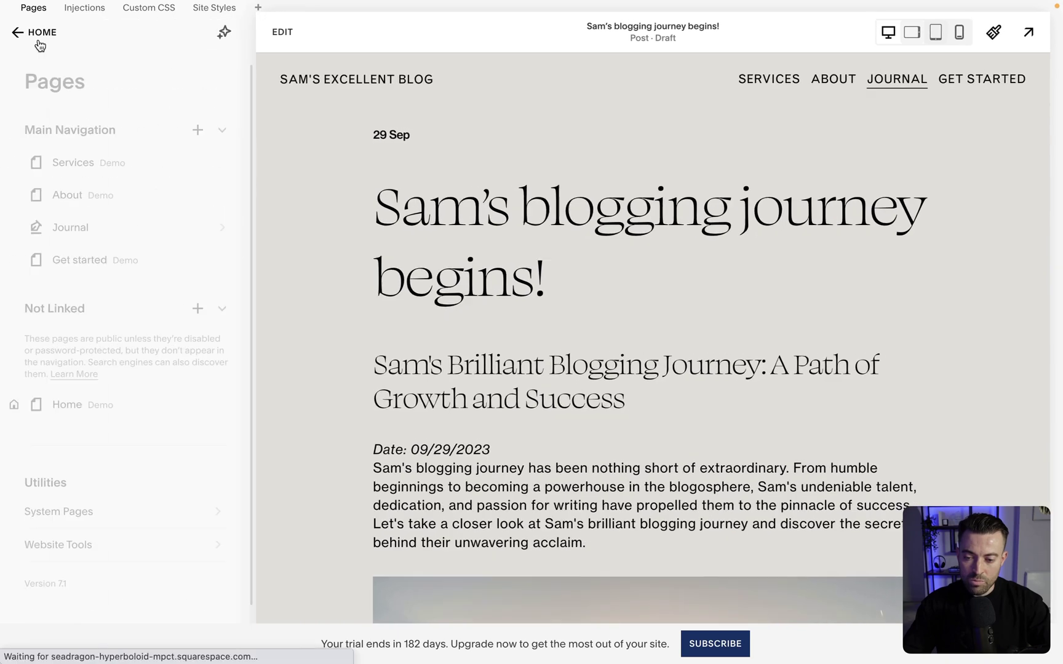
left_click(38, 42)
left_click(59, 180)
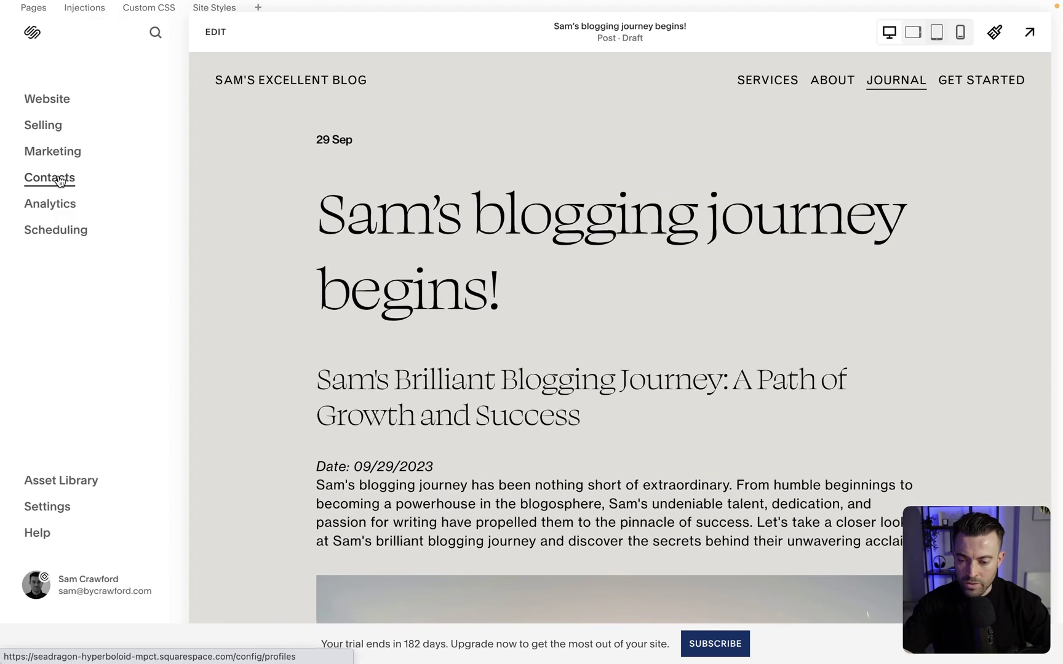
left_click(59, 203)
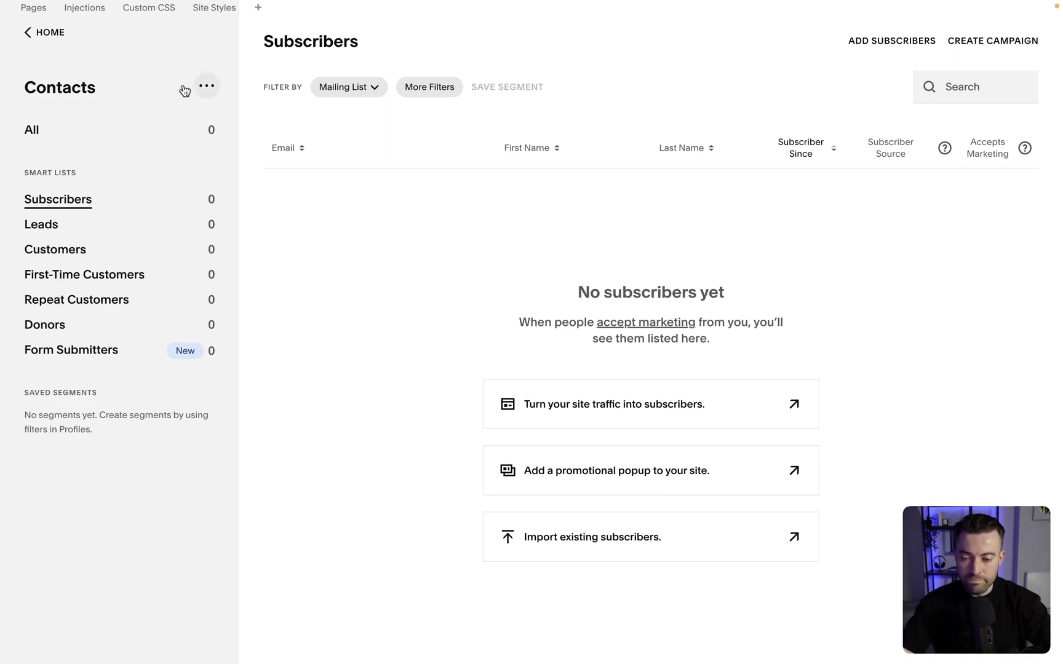
left_click(36, 37)
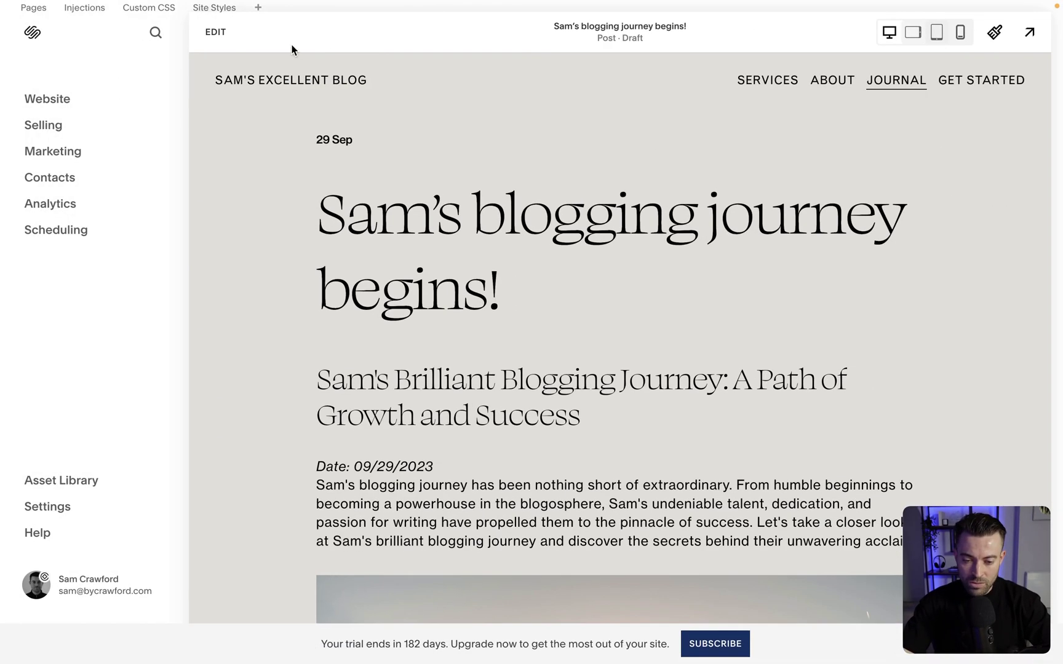
Step: Reopen the post and insert a video block below the Engaging with the Community paragraph
left_click(216, 34)
scroll(381, 378, "down", 4)
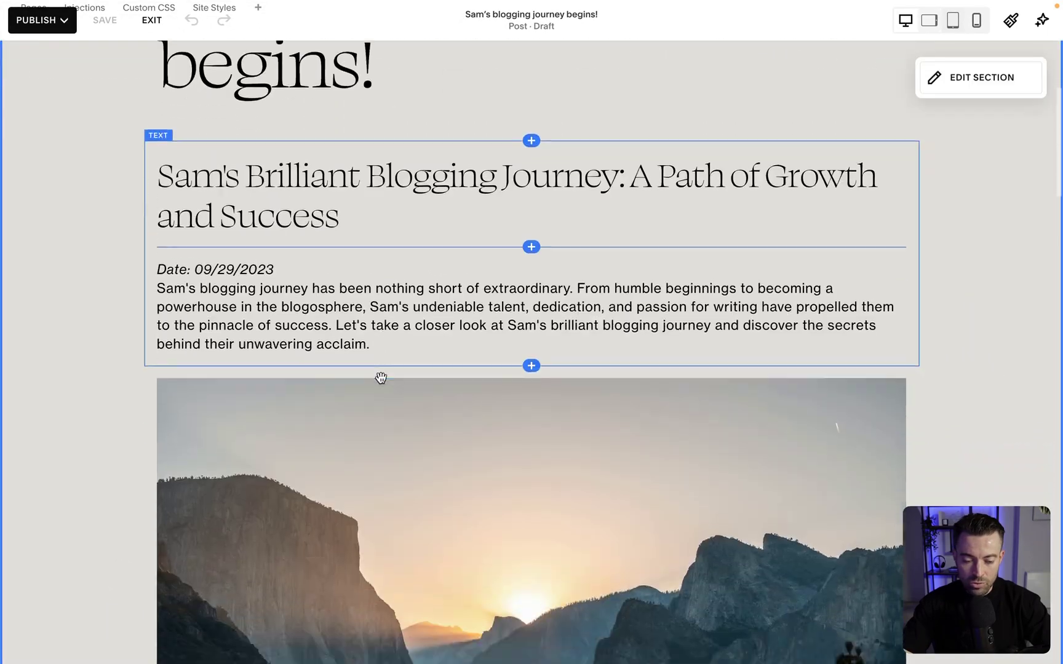
scroll(381, 377, "down", 20)
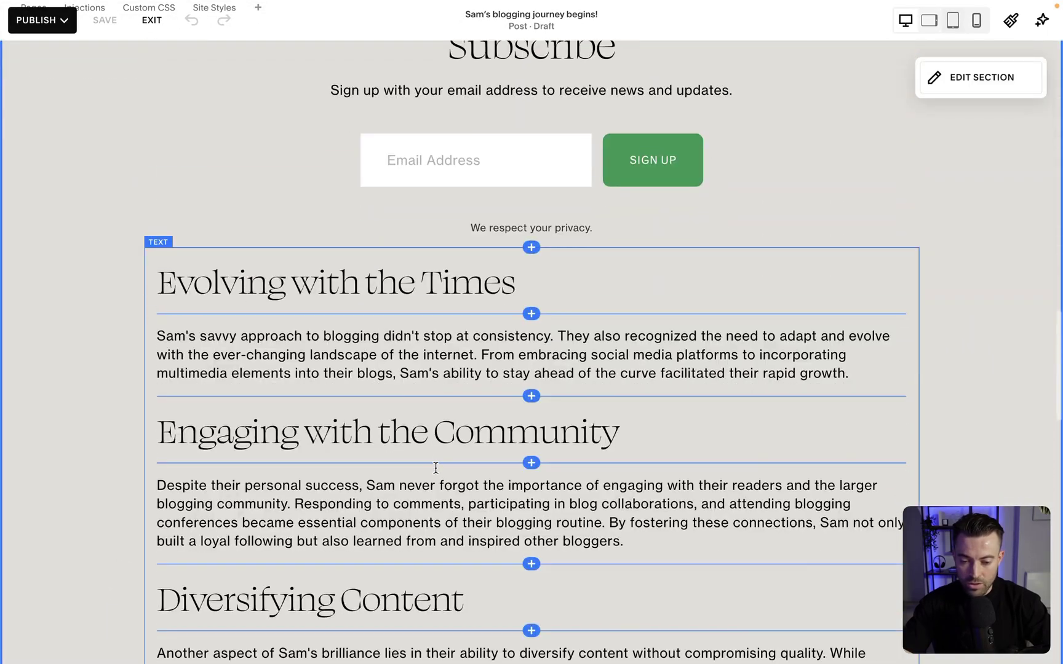
scroll(435, 467, "down", 5)
scroll(436, 467, "up", 10)
scroll(436, 468, "down", 9)
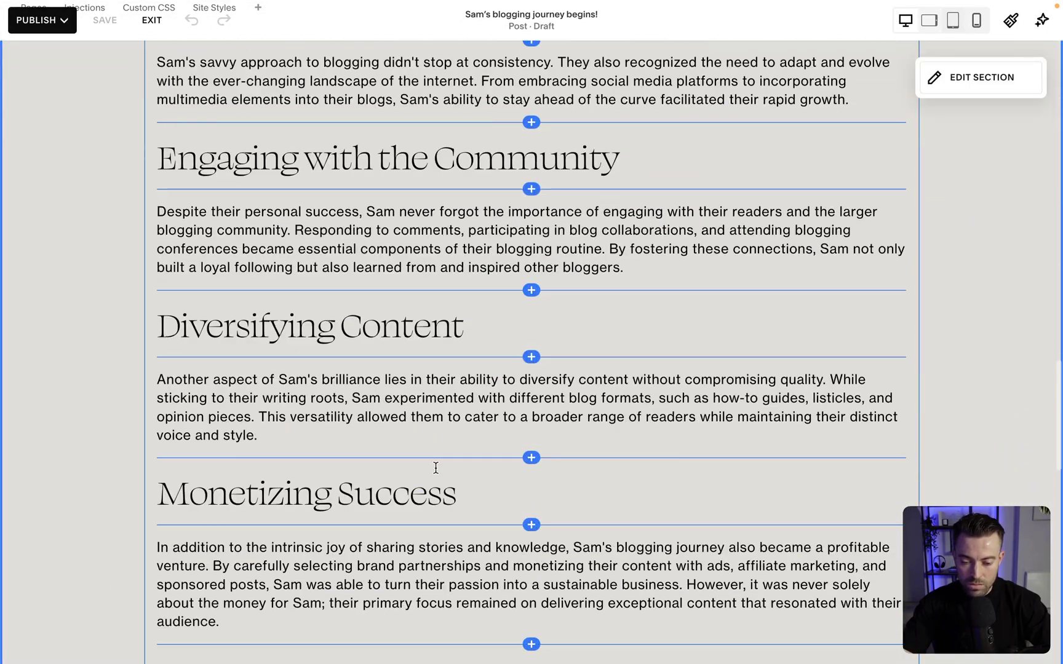
left_click(531, 289)
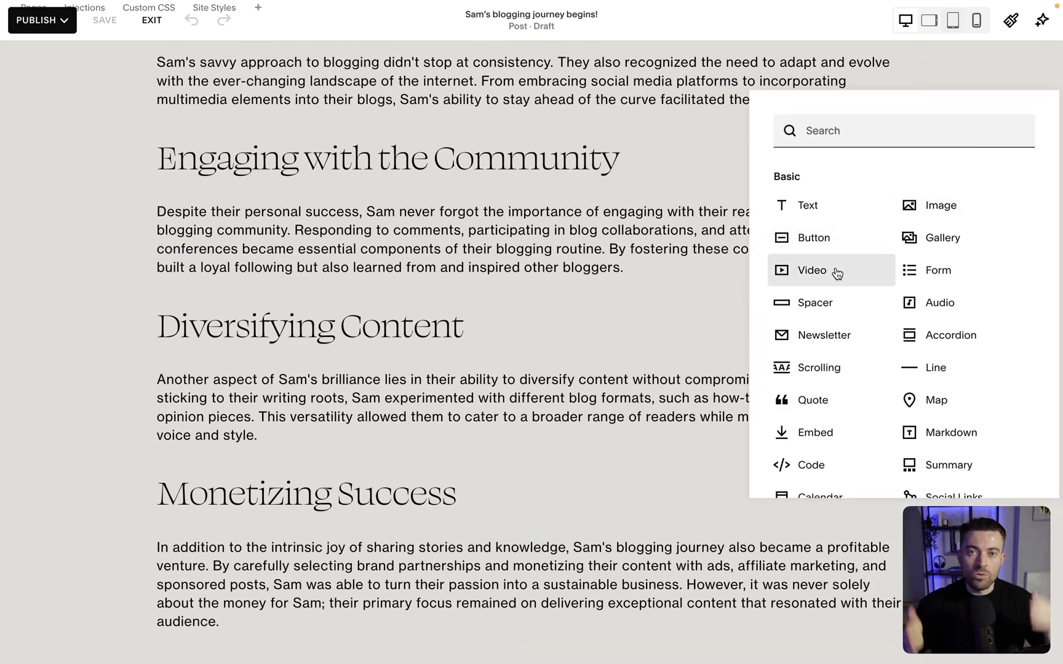
left_click(837, 273)
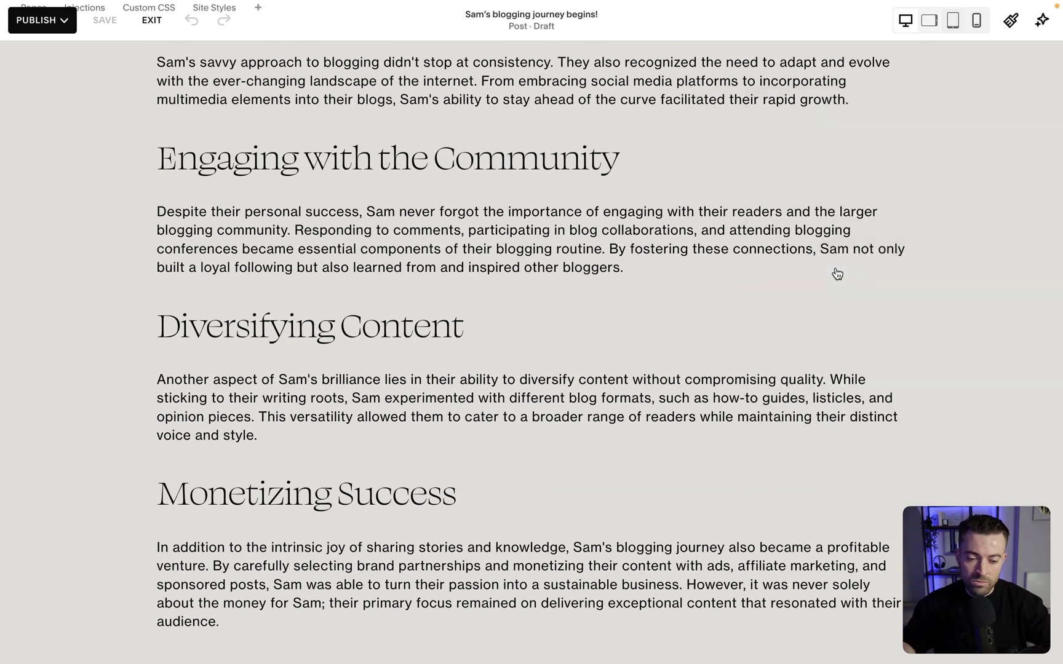
Step: Leave the video block empty, closing its panel, and save the post
scroll(886, 376, "down", 3)
scroll(920, 315, "up", 2)
scroll(920, 316, "up", 1)
left_click(898, 358)
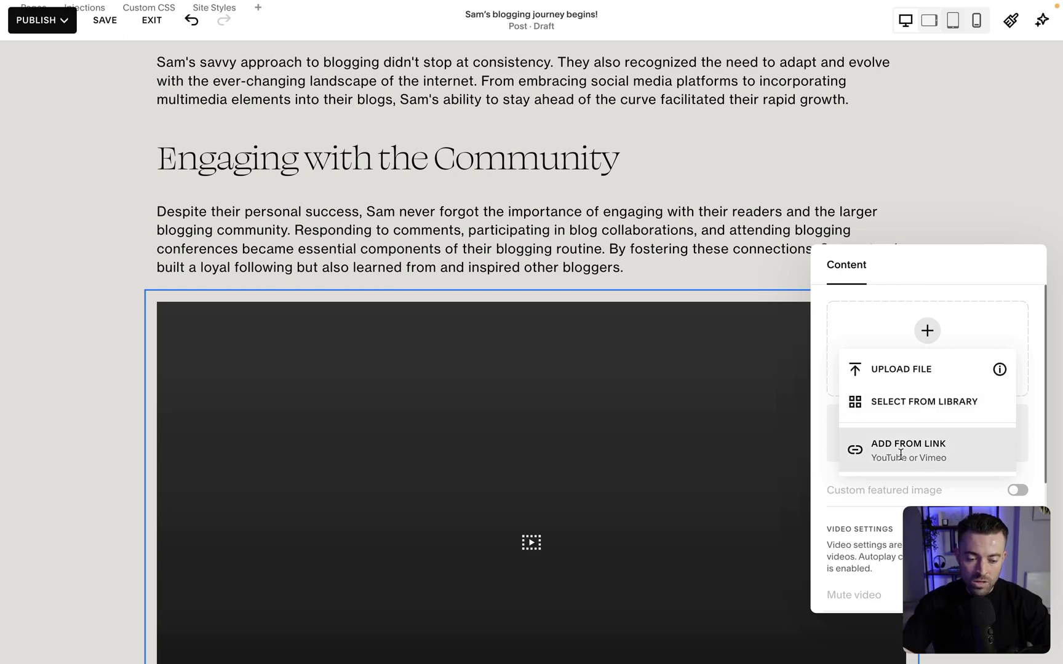
left_click(2, 226)
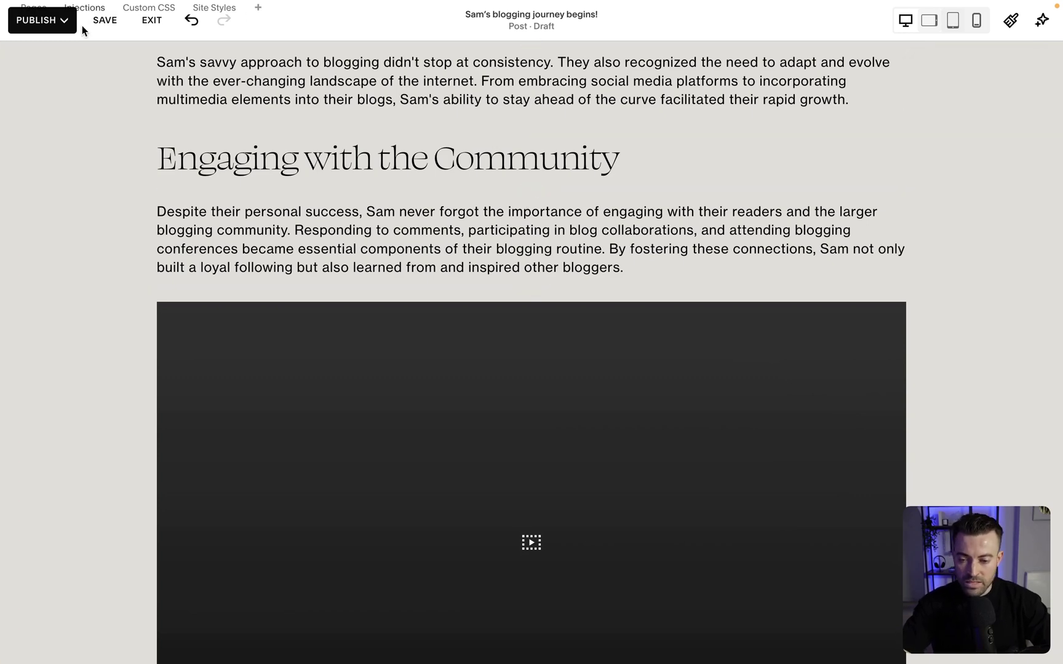
left_click(102, 27)
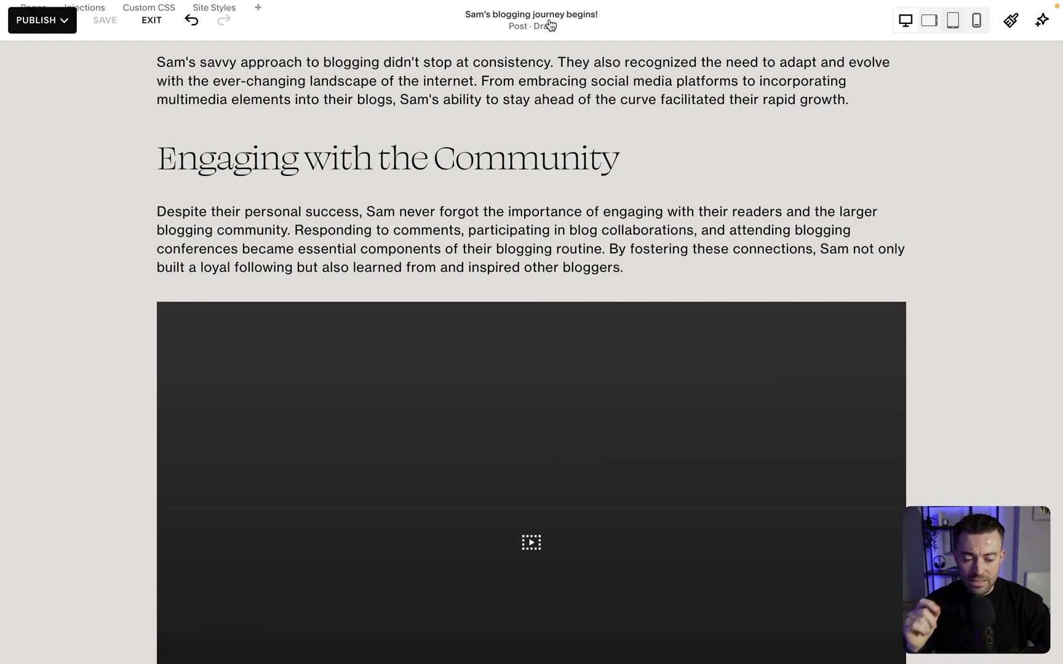
Step: Set the post's featured image to a free stock photo of a bearded man, found by searching 'cool dude'
left_click(549, 24)
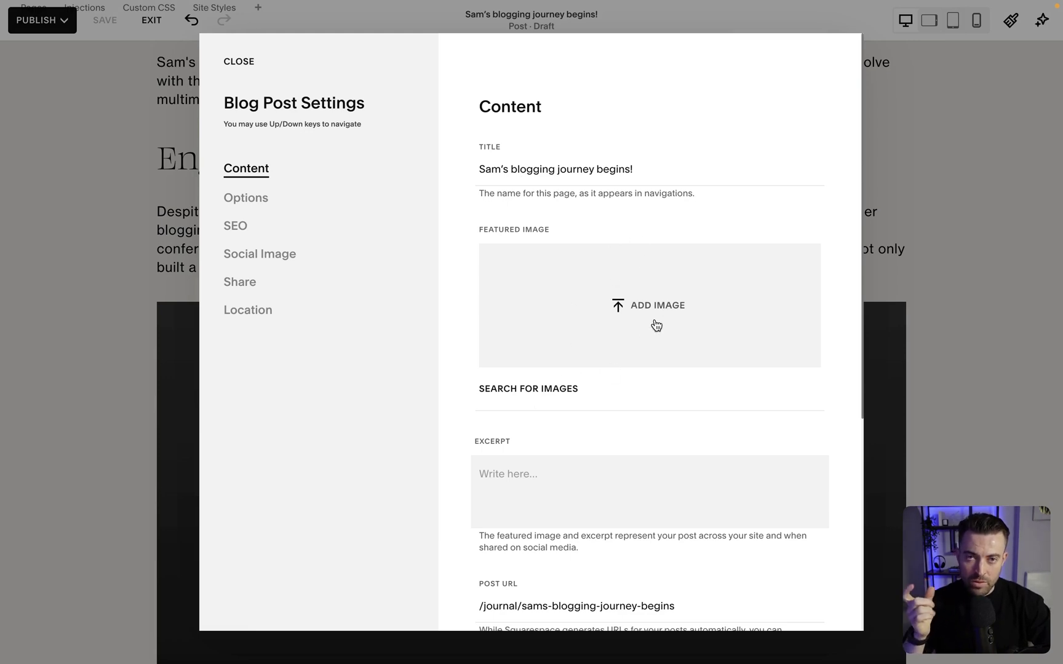
left_click(546, 384)
left_click(312, 136)
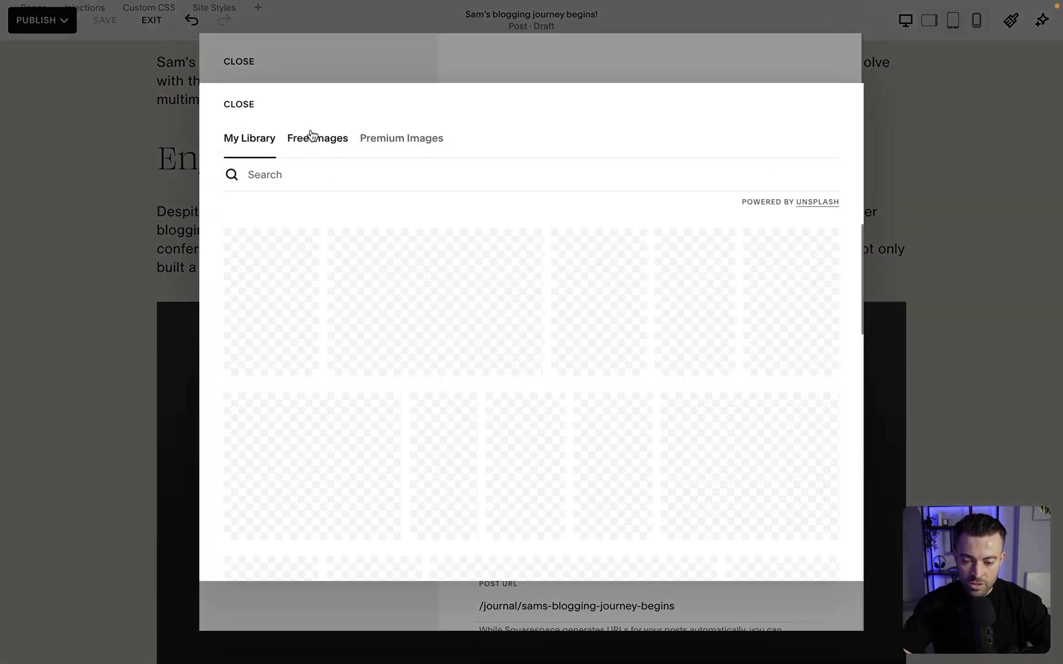
left_click(375, 178)
type("cool dude")
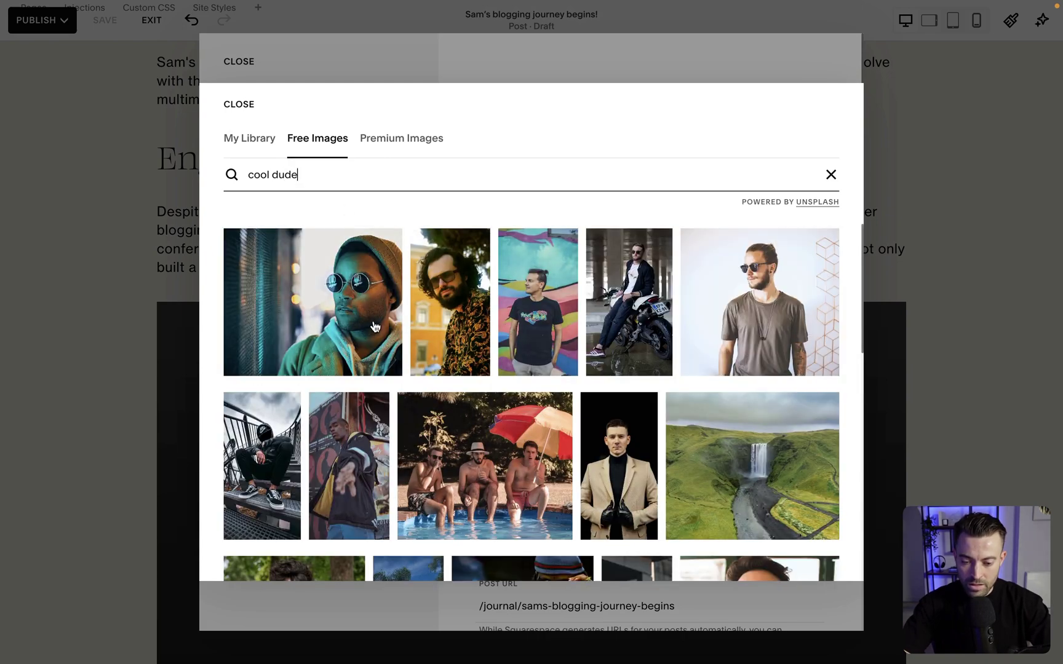
left_click(374, 321)
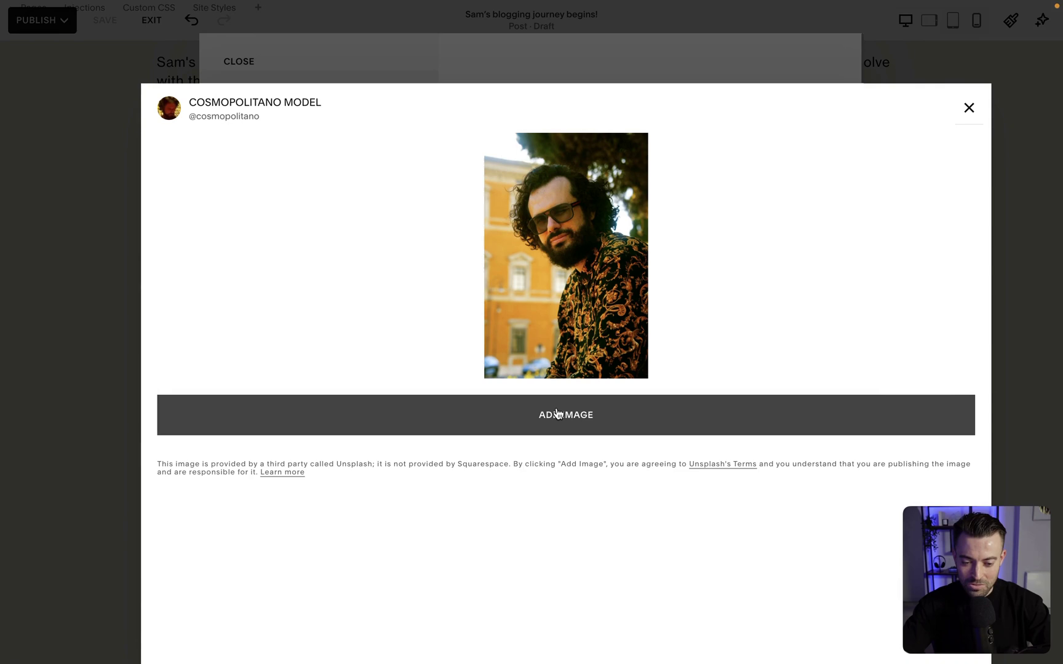
left_click(557, 414)
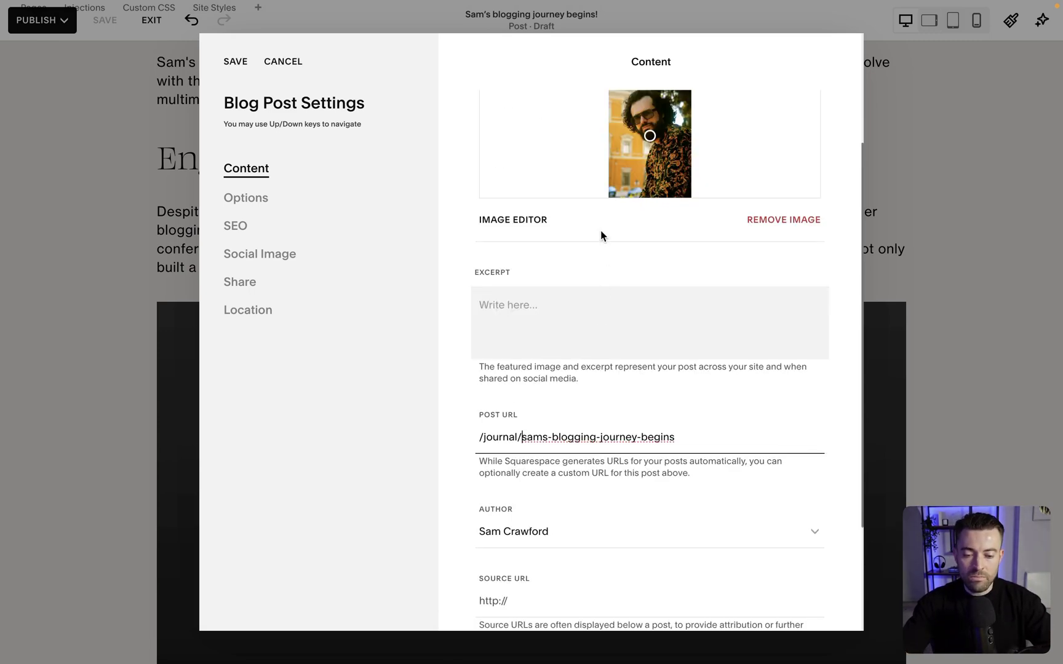
Step: Write a one-sentence summary excerpt and select the post's URL slug
left_click(557, 335)
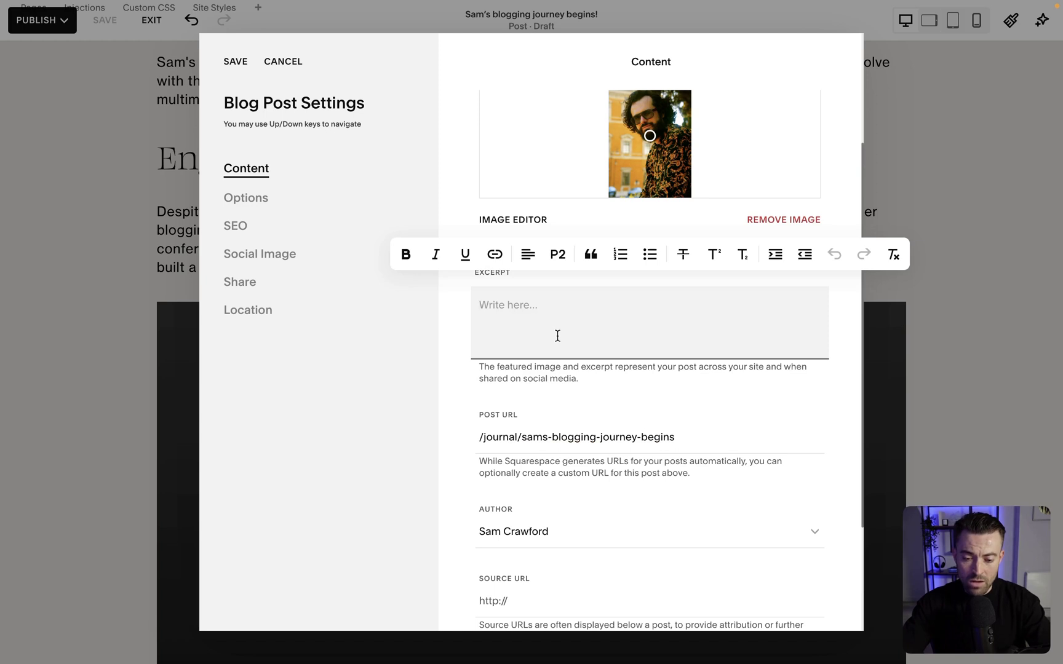
type("Here is the summary of the blog. Essentially Sam is a very cool dude.")
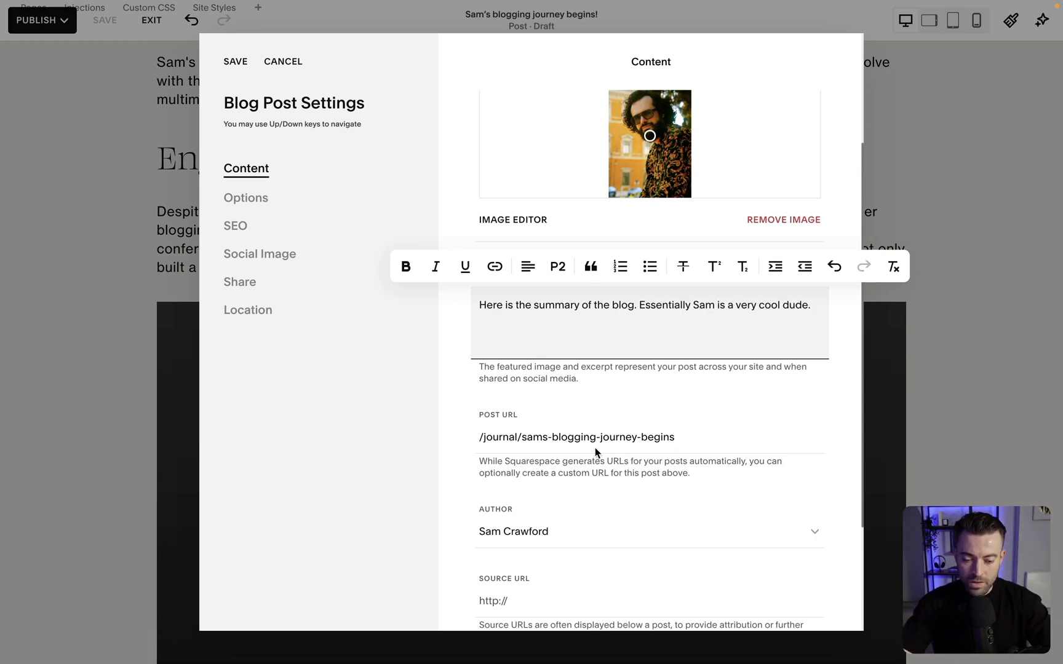
left_click(510, 416)
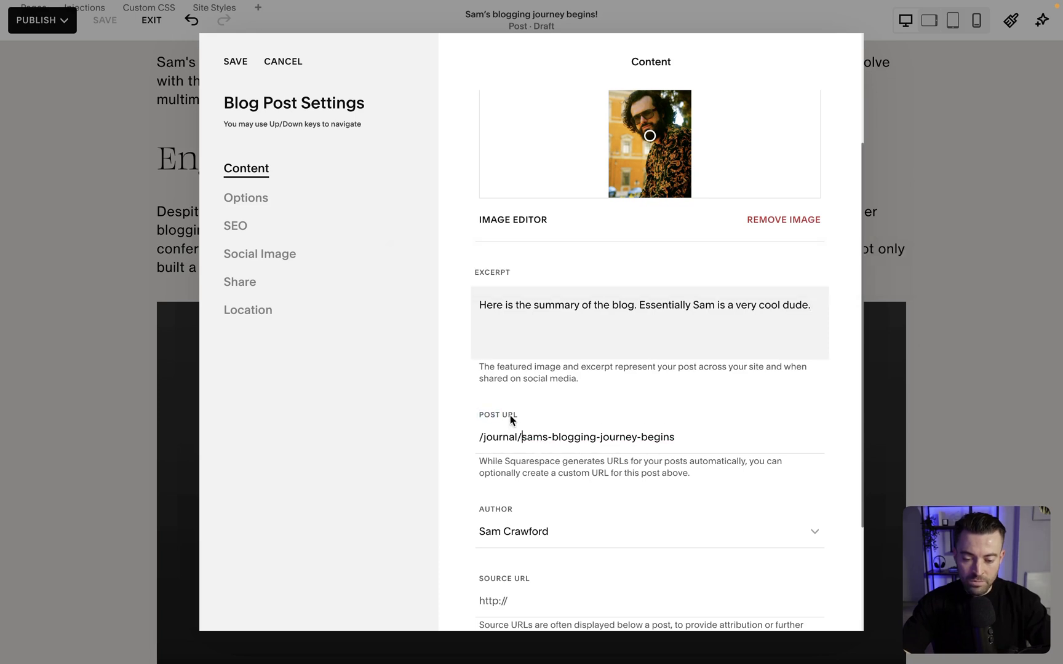
triple_click(607, 434)
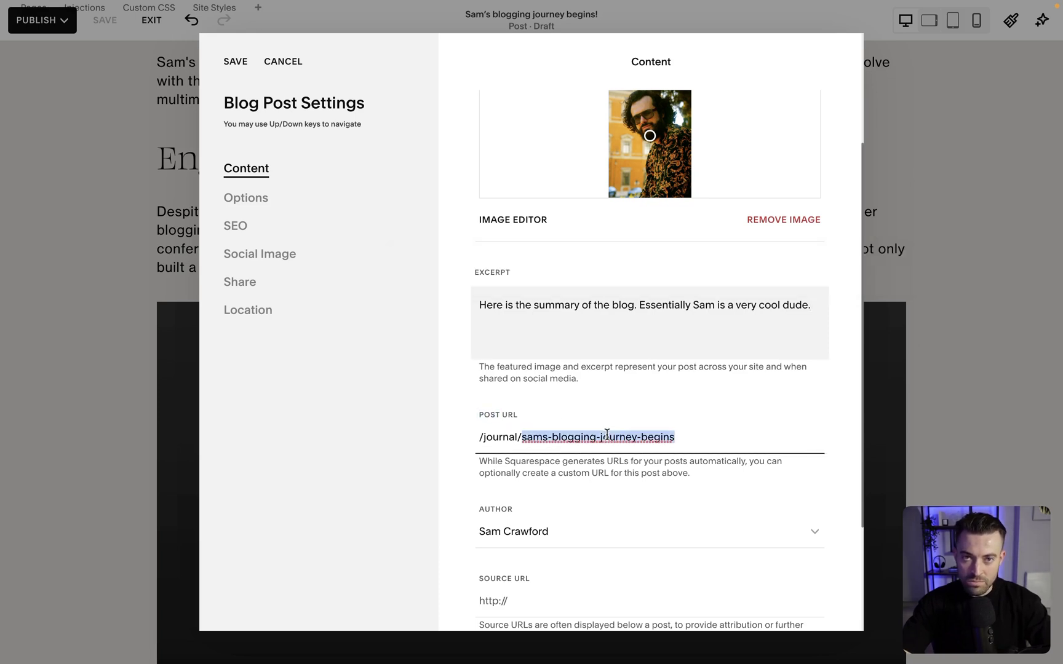
scroll(618, 474, "down", 3)
Step: Check the post author list without changing the author
left_click(546, 382)
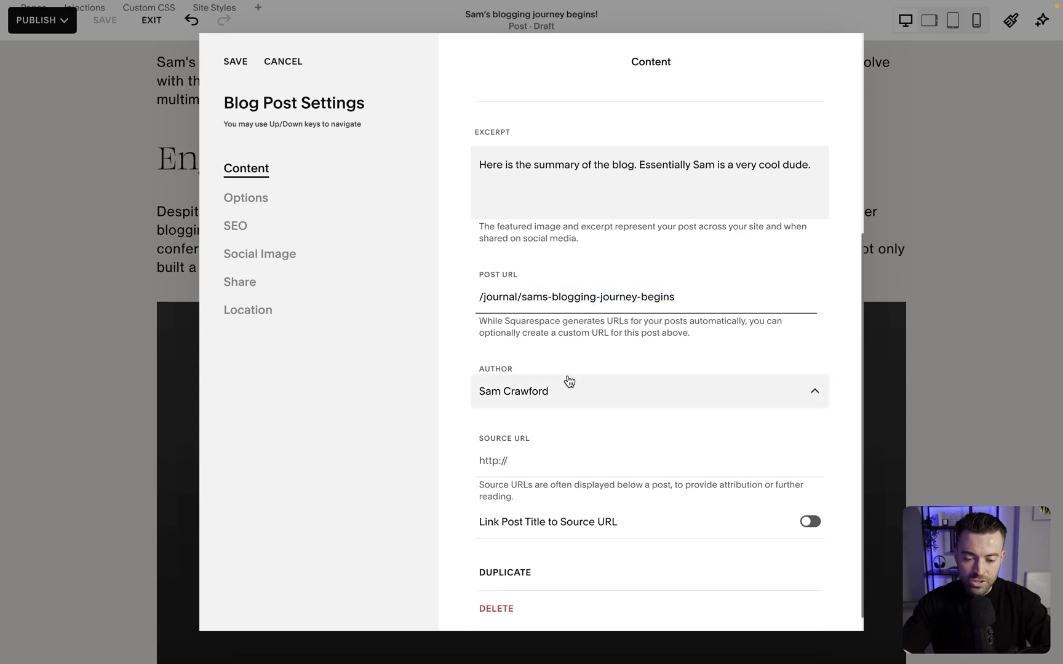
left_click(629, 358)
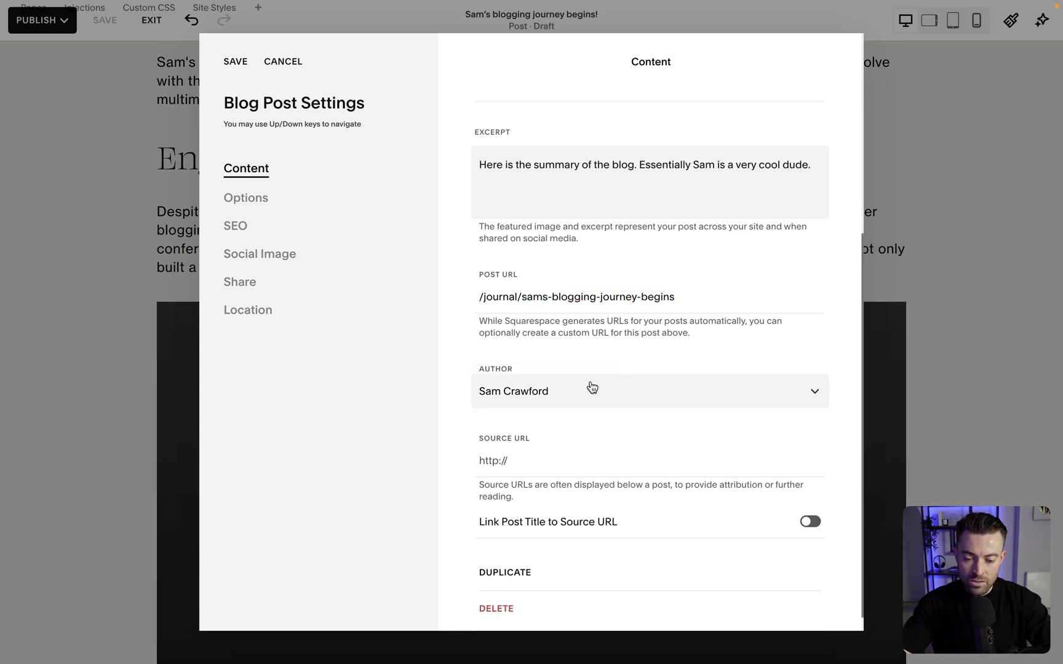
left_click(676, 399)
left_click(651, 435)
Step: Toggle Link Post Title to Source URL on, then back off
scroll(607, 443, "down", 1)
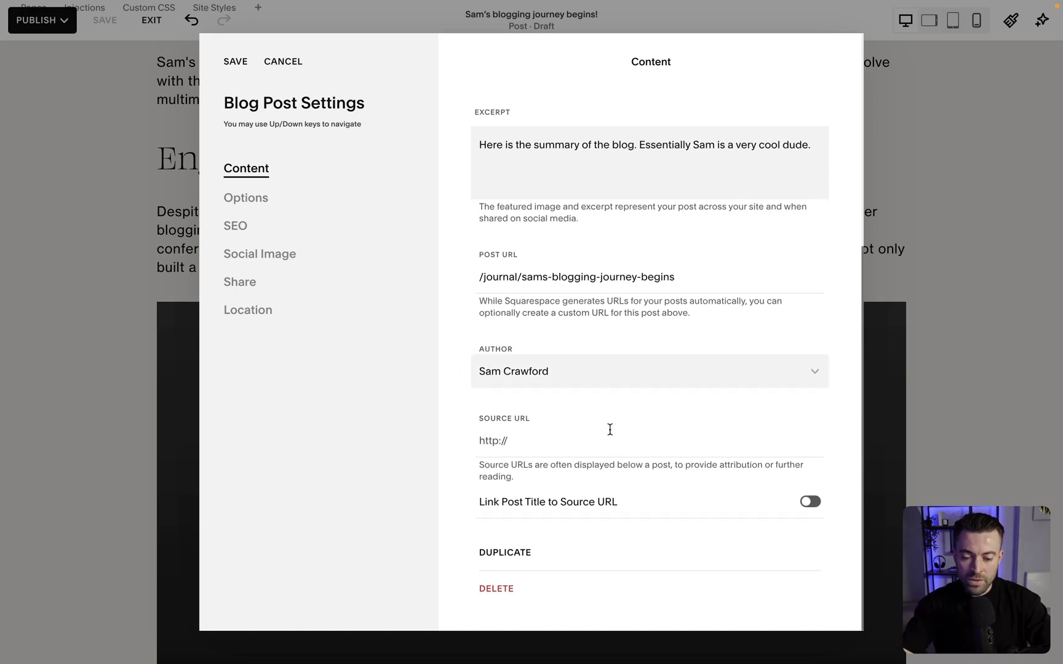
left_click(539, 440)
key("Escape")
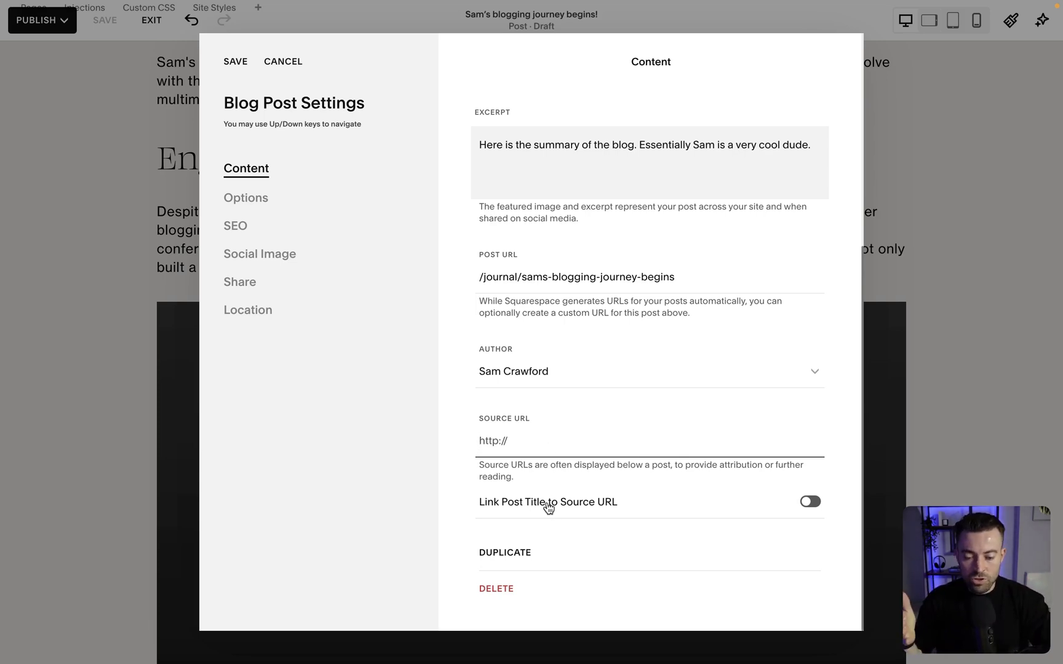
left_click(640, 504)
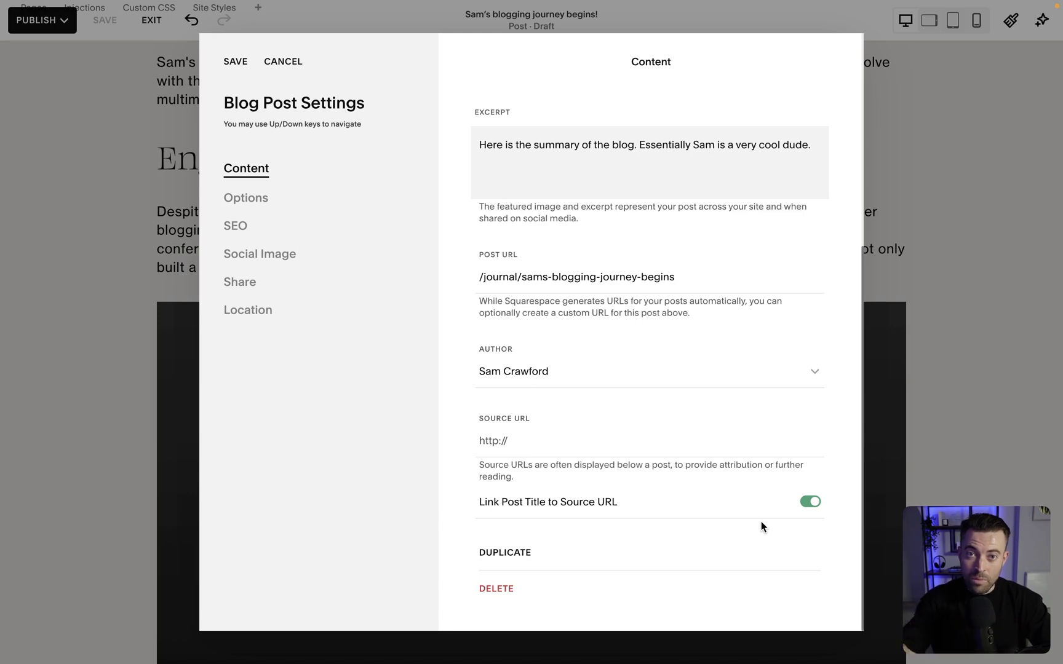
left_click(814, 503)
Step: Try the Published, Needs Review and Scheduled statuses, then set the post back to Draft
left_click(252, 198)
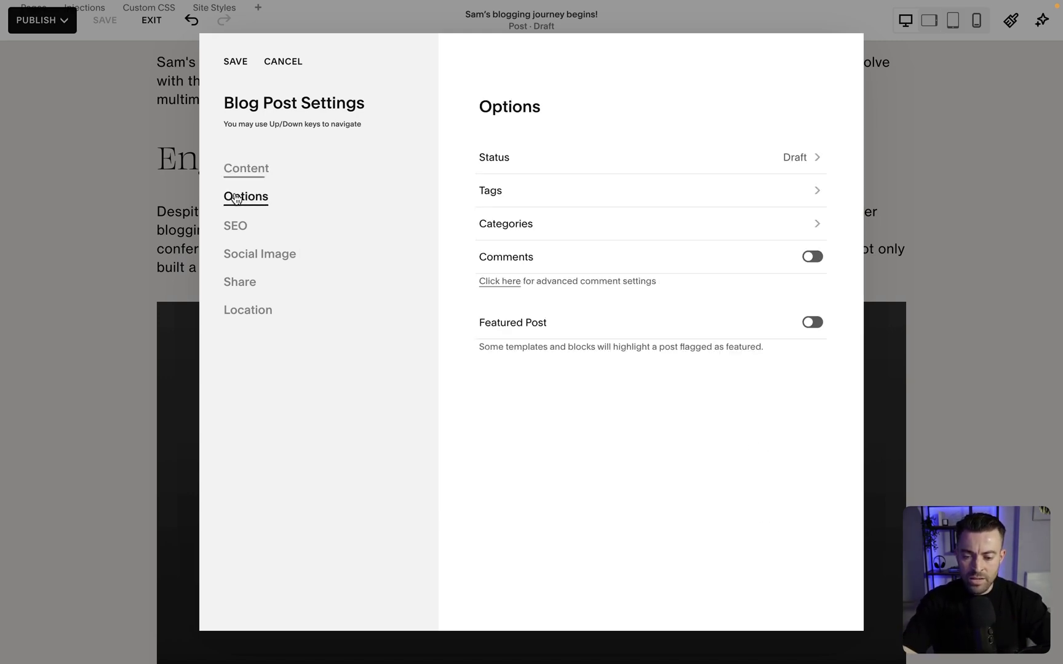
left_click(582, 160)
left_click(571, 235)
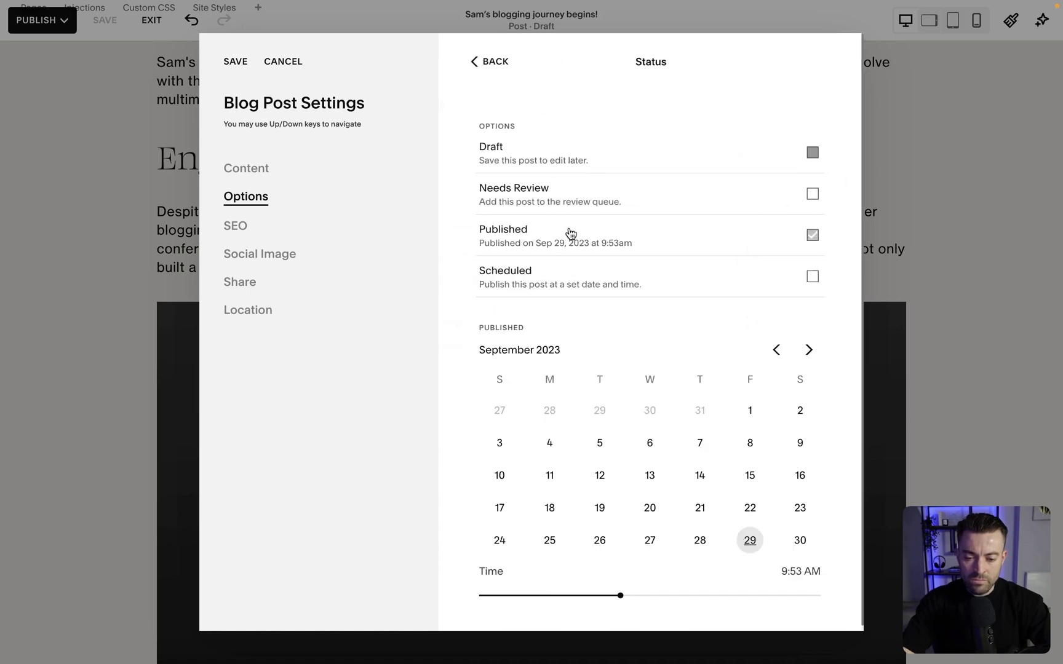
left_click(574, 207)
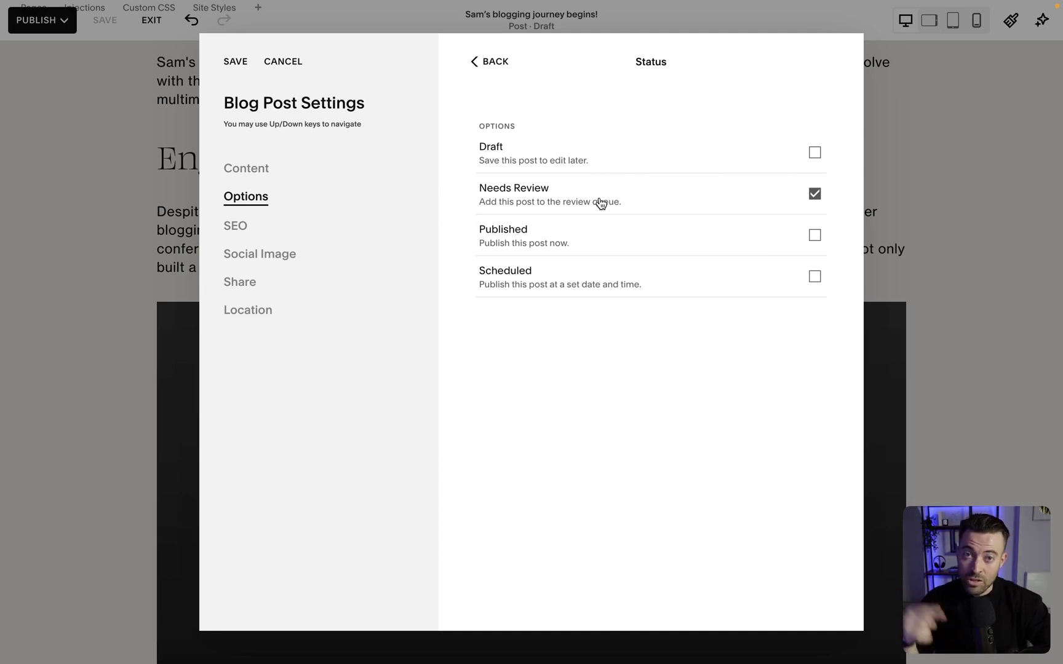
left_click(550, 241)
left_click(531, 278)
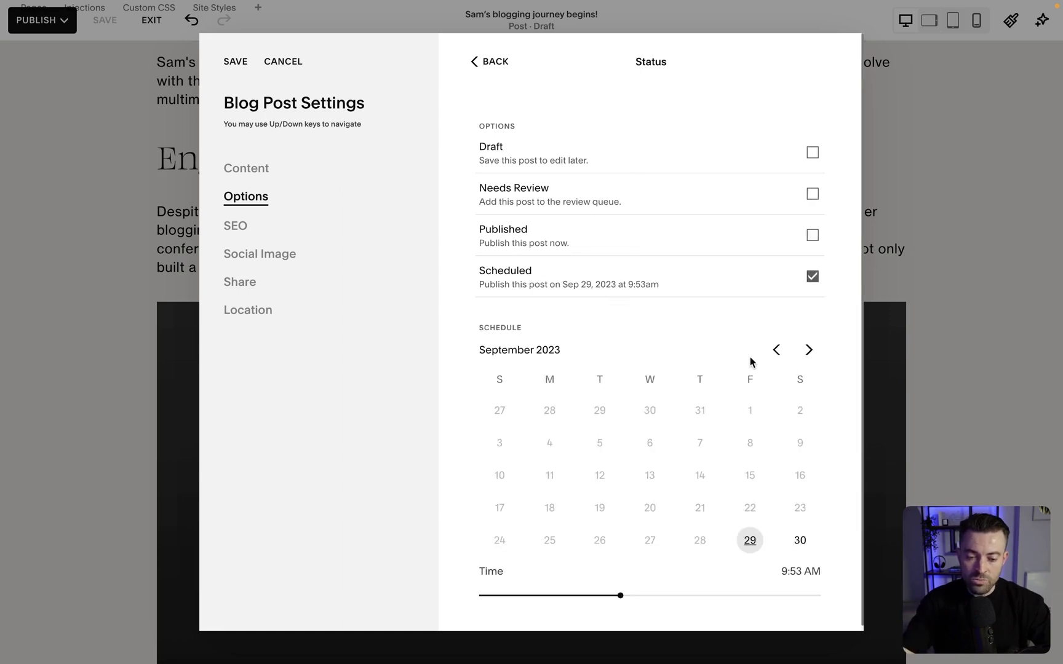
left_click(809, 351)
left_click(809, 351)
left_click(809, 350)
left_click(640, 148)
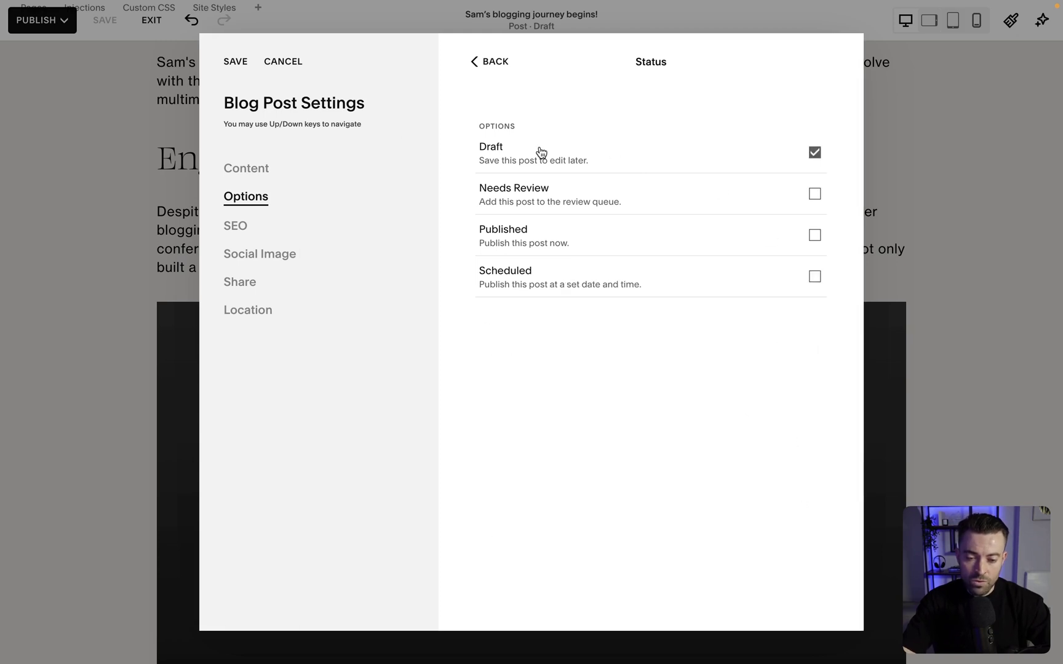
Step: Look through the SEO, Social Image, Content and Share settings, ending on Location
left_click(245, 226)
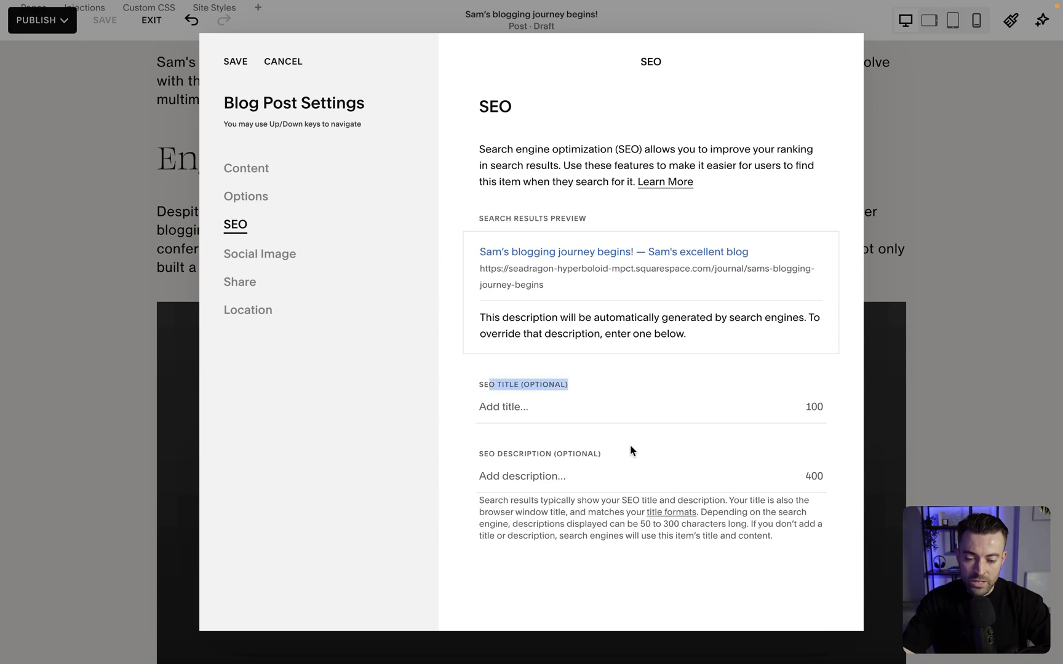
left_click_drag(632, 451, 429, 458)
left_click(455, 458)
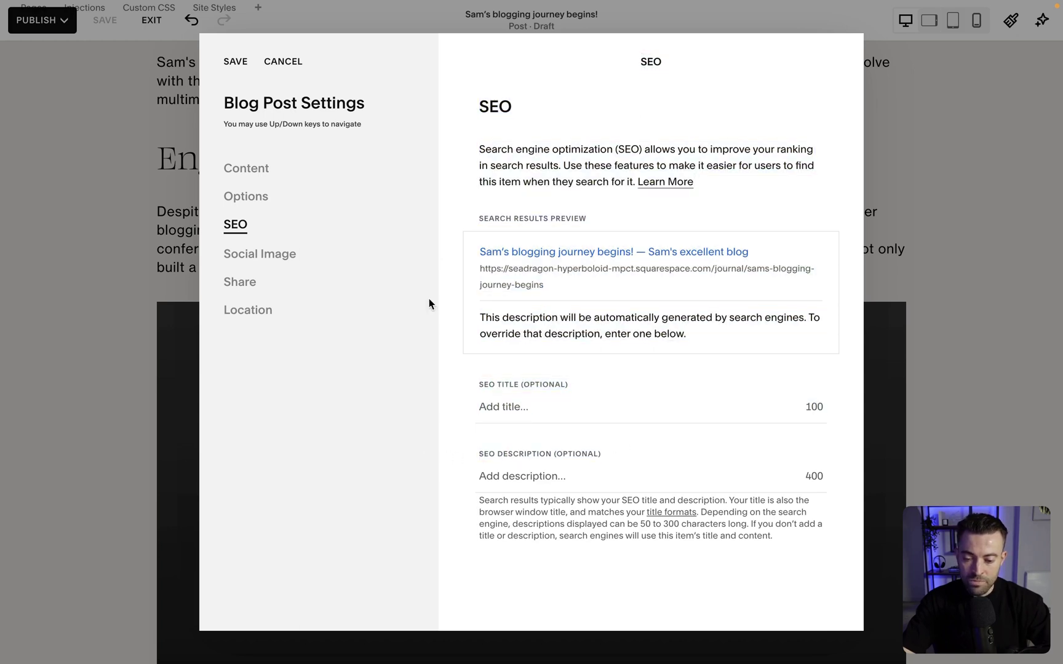
left_click(281, 256)
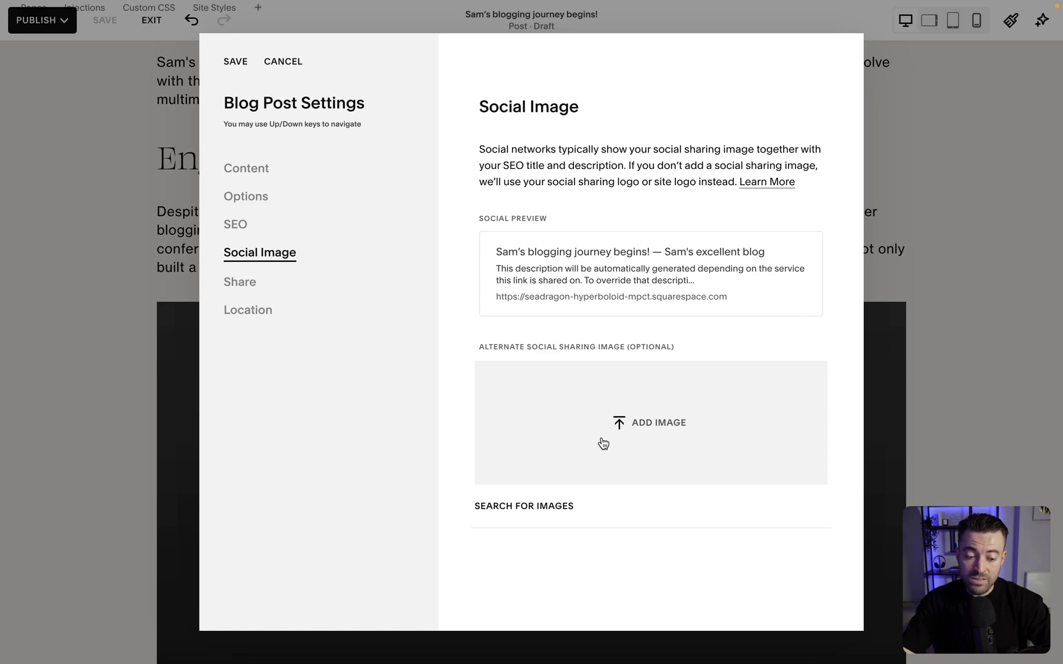
left_click(249, 170)
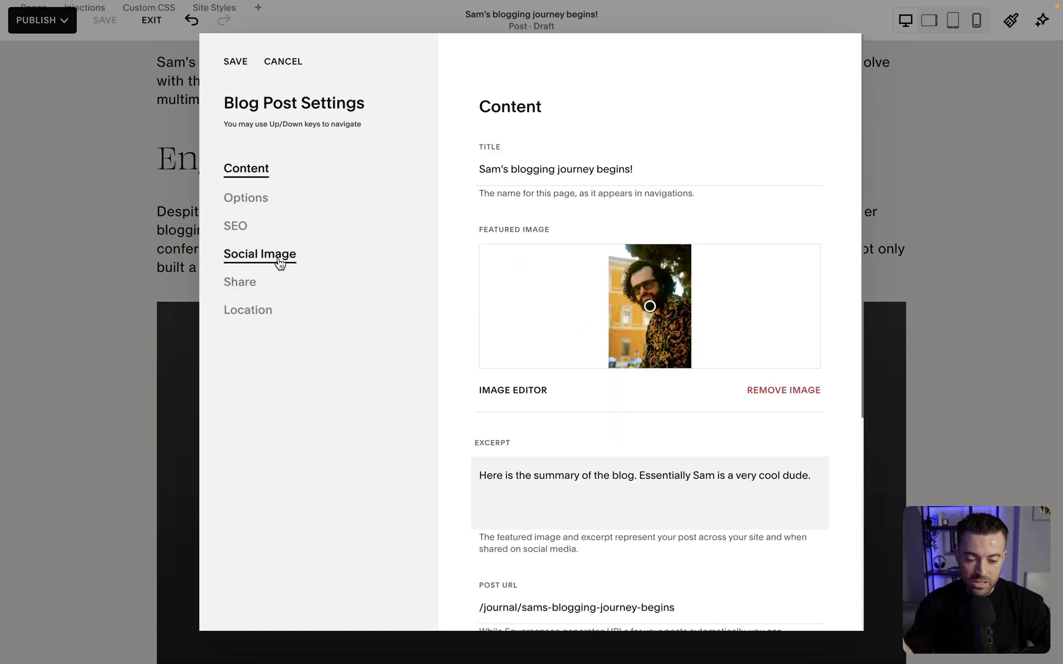
left_click(241, 283)
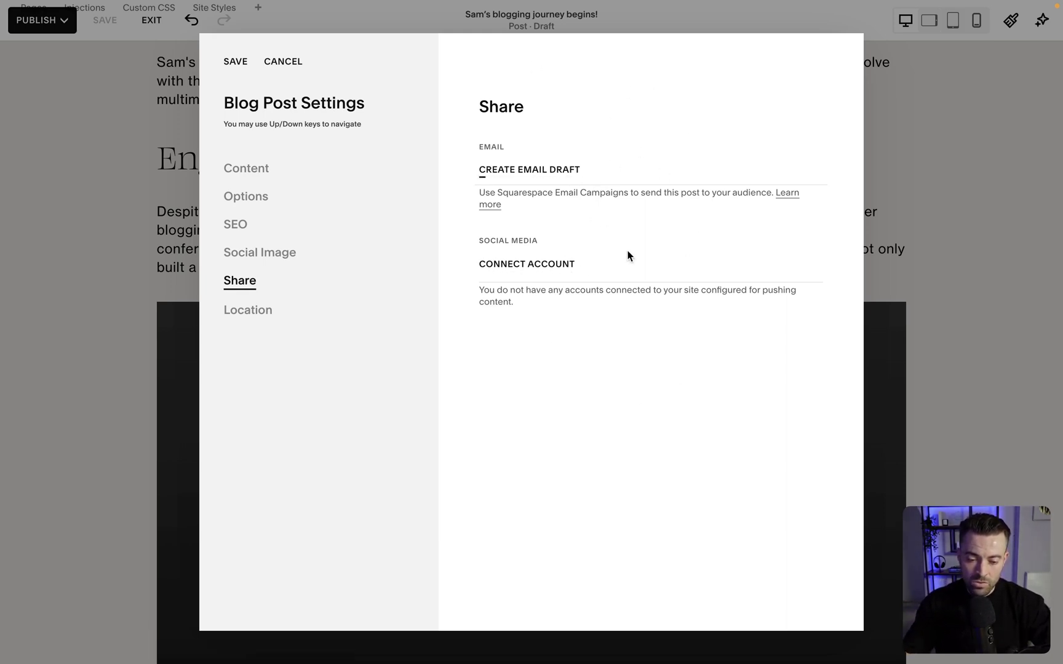
left_click(274, 320)
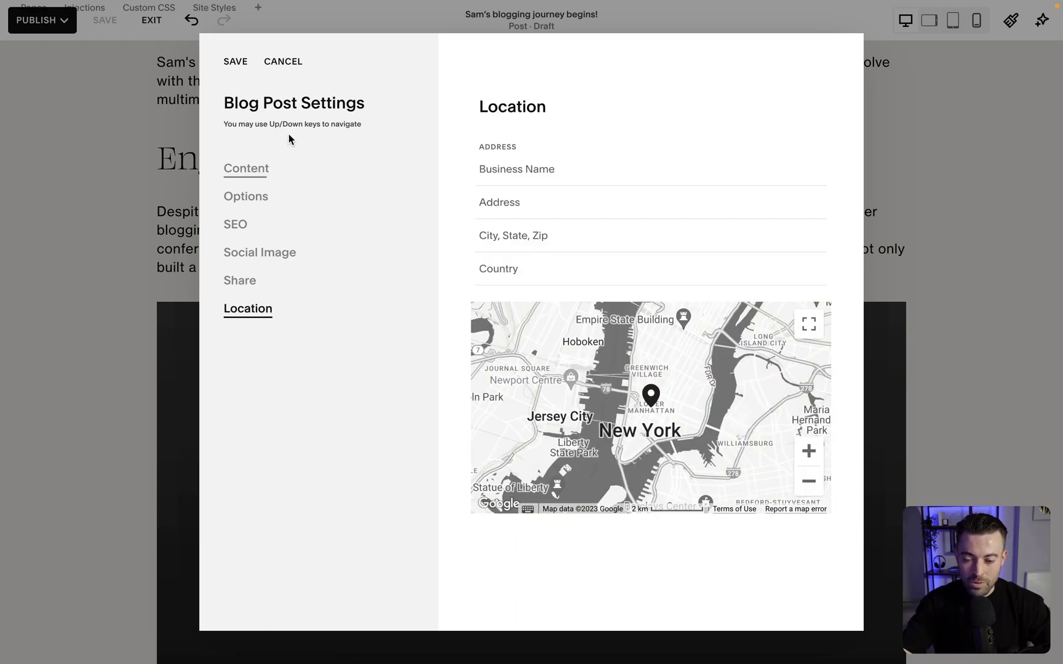
Step: Save the post settings and publish the post immediately
left_click(240, 62)
left_click(42, 19)
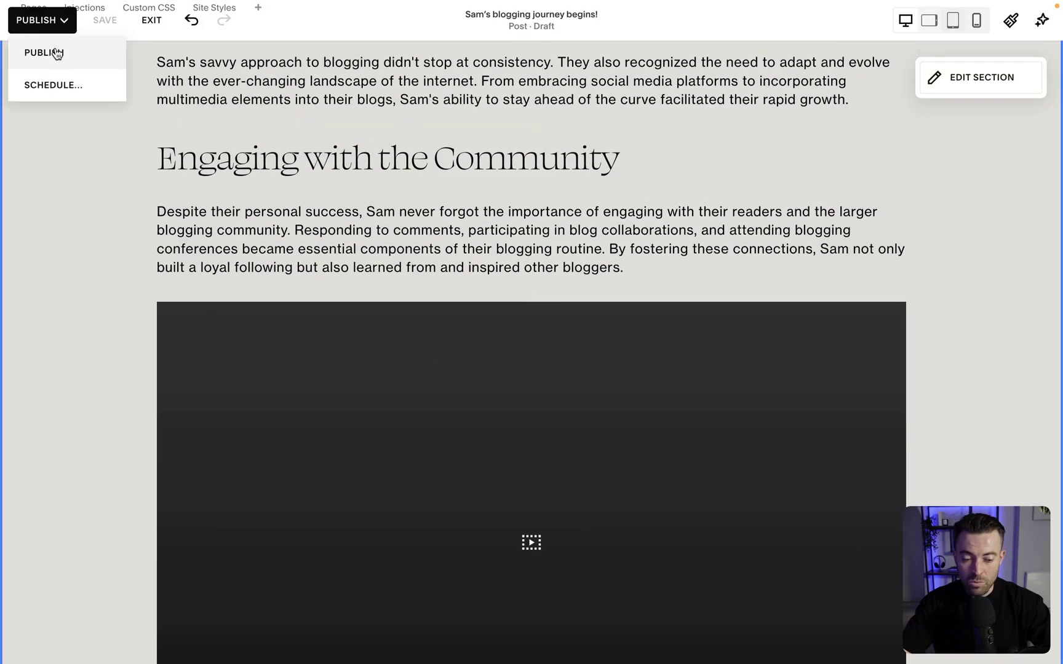
left_click(56, 54)
Step: Preview the Journal page full screen, then list the website's pages
left_click(879, 81)
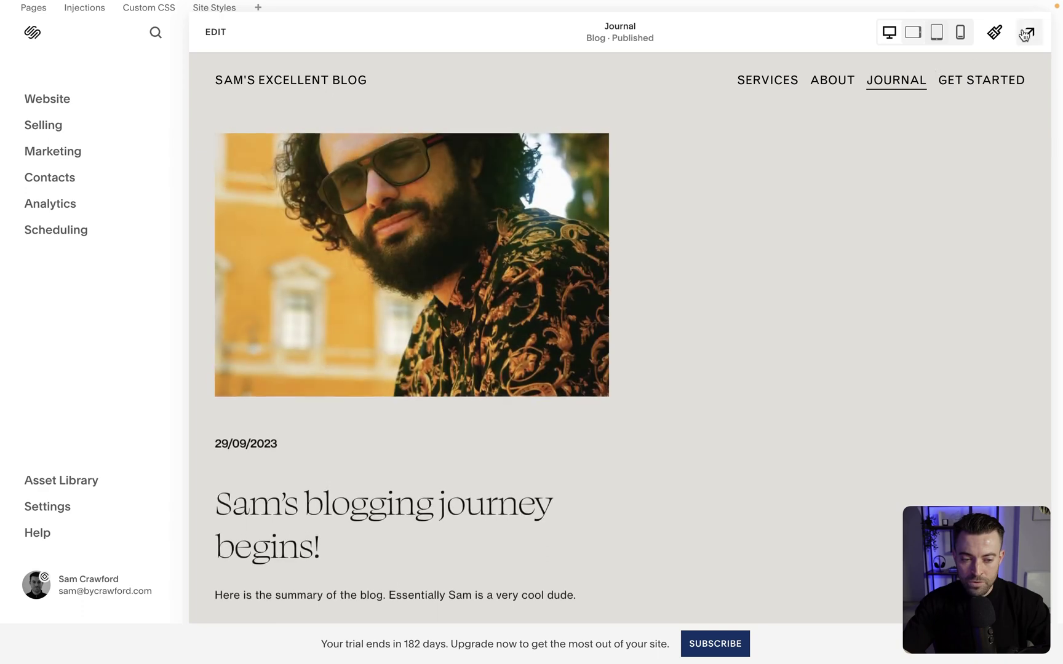
left_click(1030, 32)
scroll(420, 326, "down", 5)
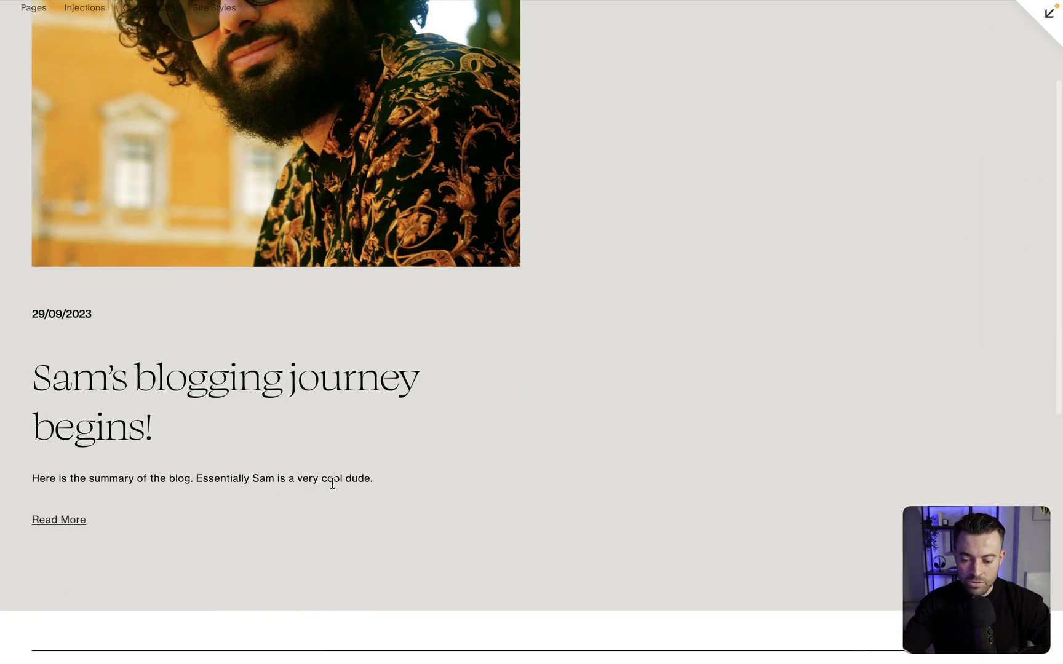
scroll(332, 488, "up", 5)
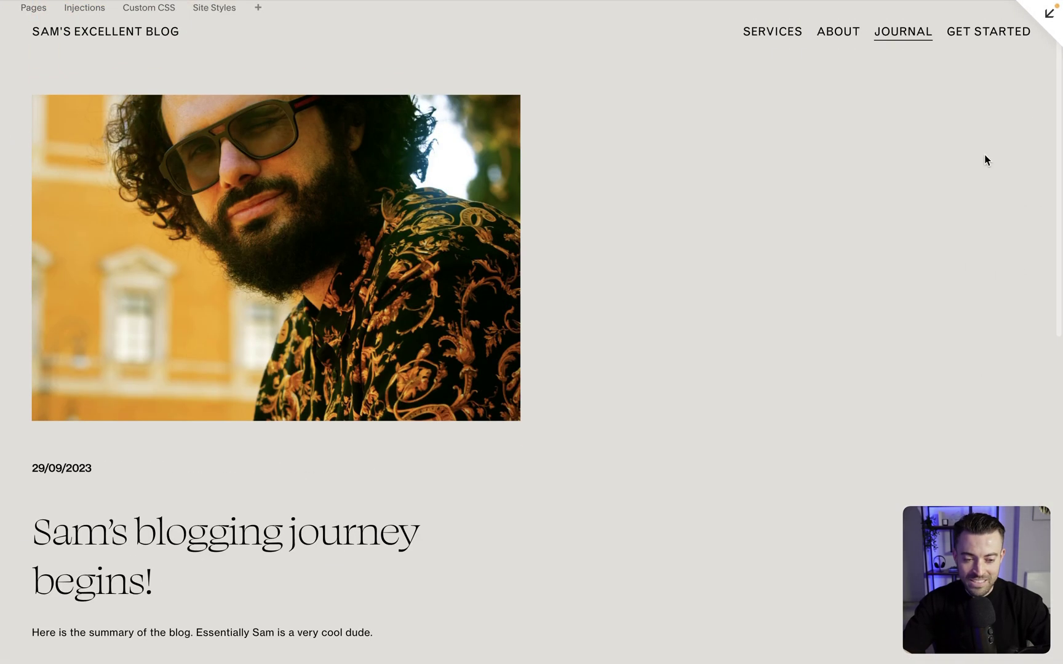
left_click(1049, 12)
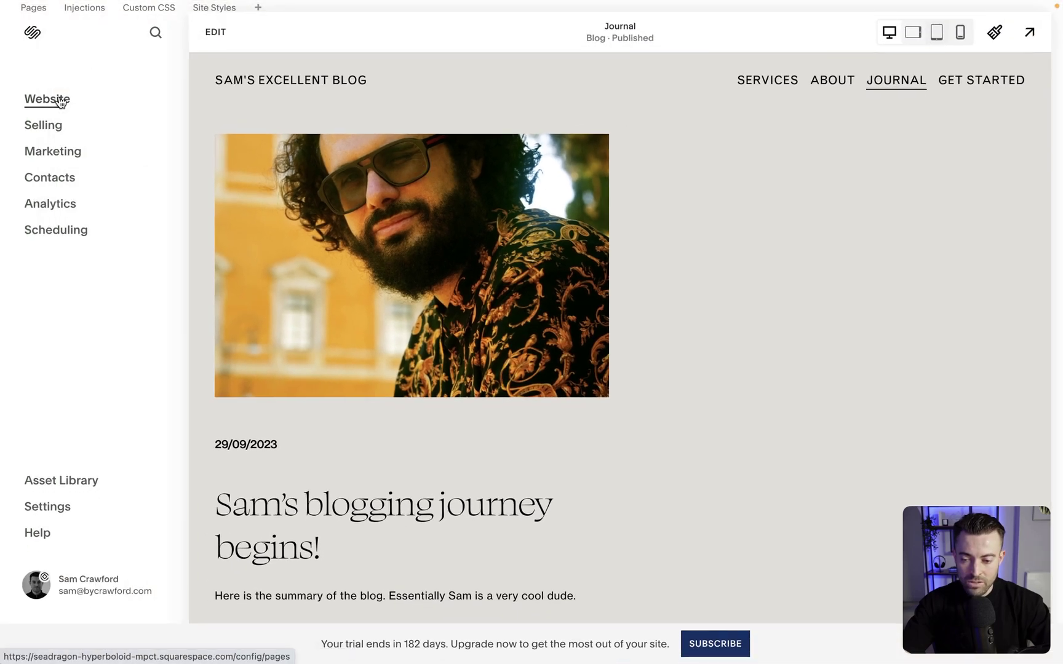
left_click(61, 101)
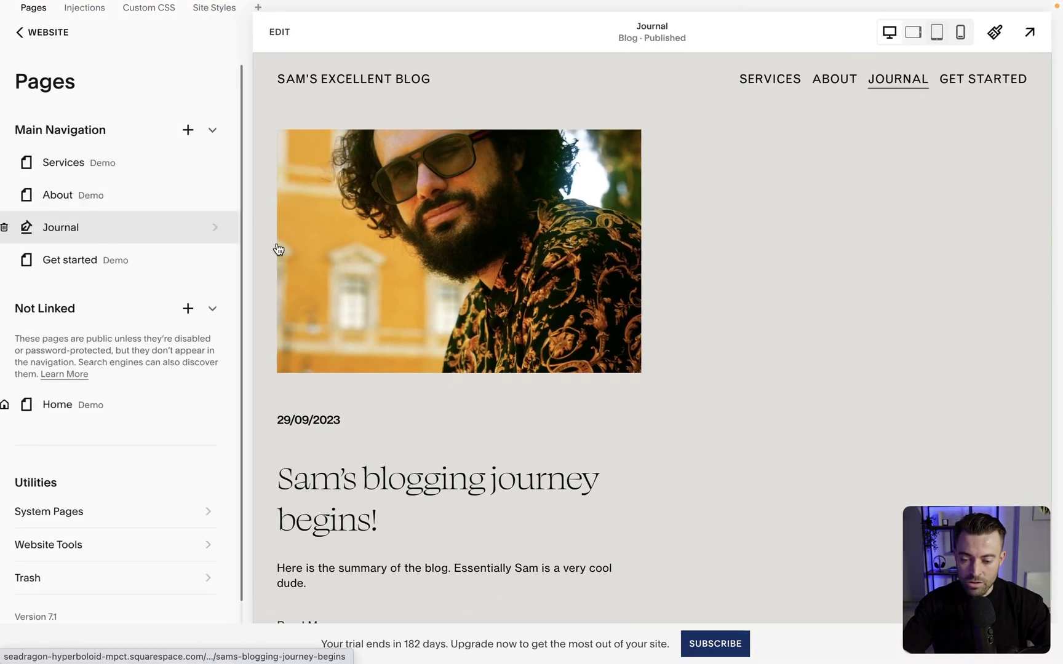
Step: Open the blog post for editing and bring up its section format settings
left_click(201, 220)
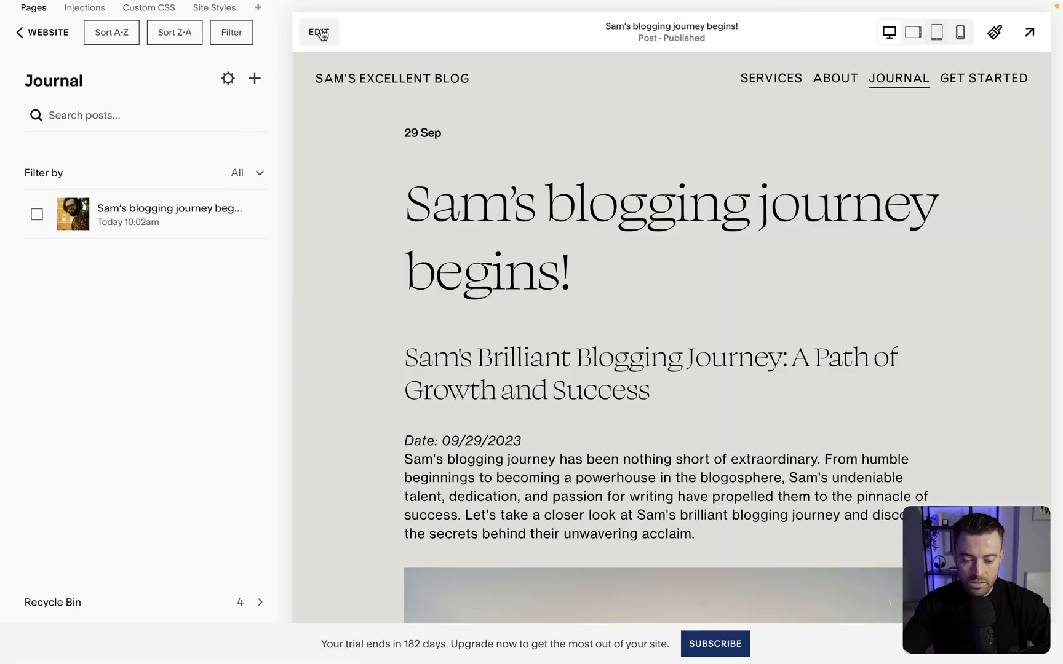
left_click(320, 33)
left_click(976, 142)
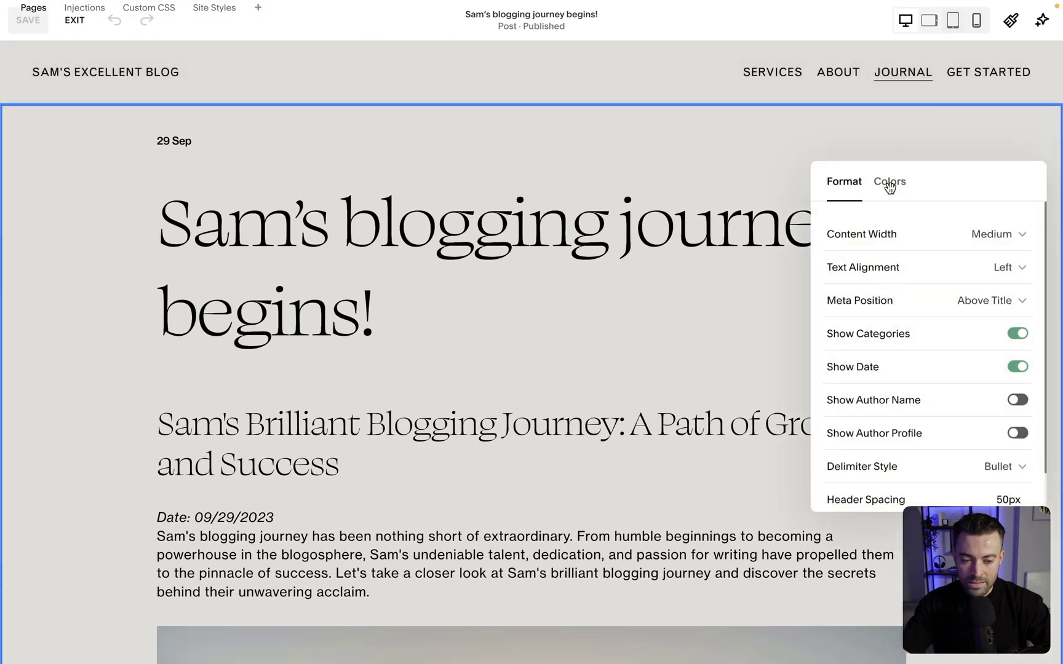
left_click_drag(1015, 178, 520, 178)
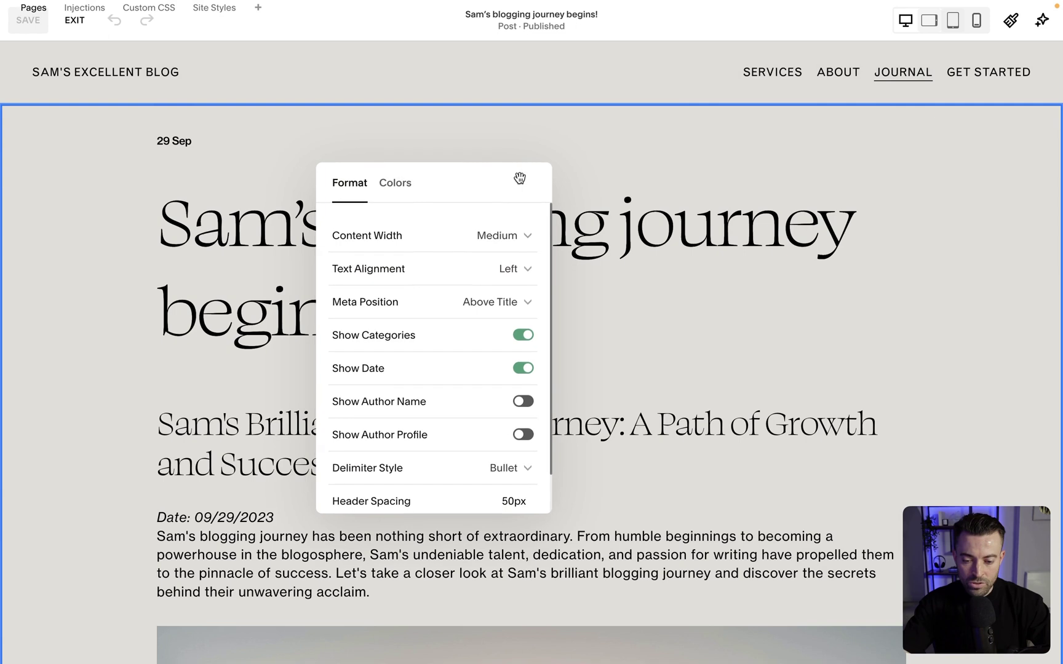
left_click(429, 262)
left_click(443, 241)
Step: Try wide and narrow content widths, then set a custom content width of 100
left_click(441, 243)
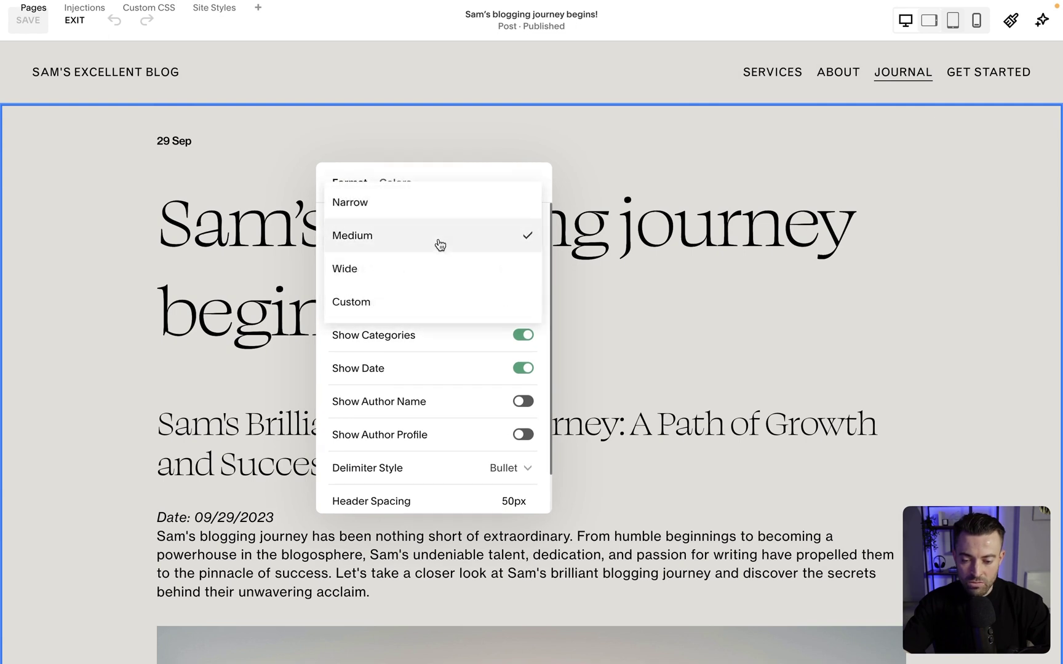
left_click(405, 278)
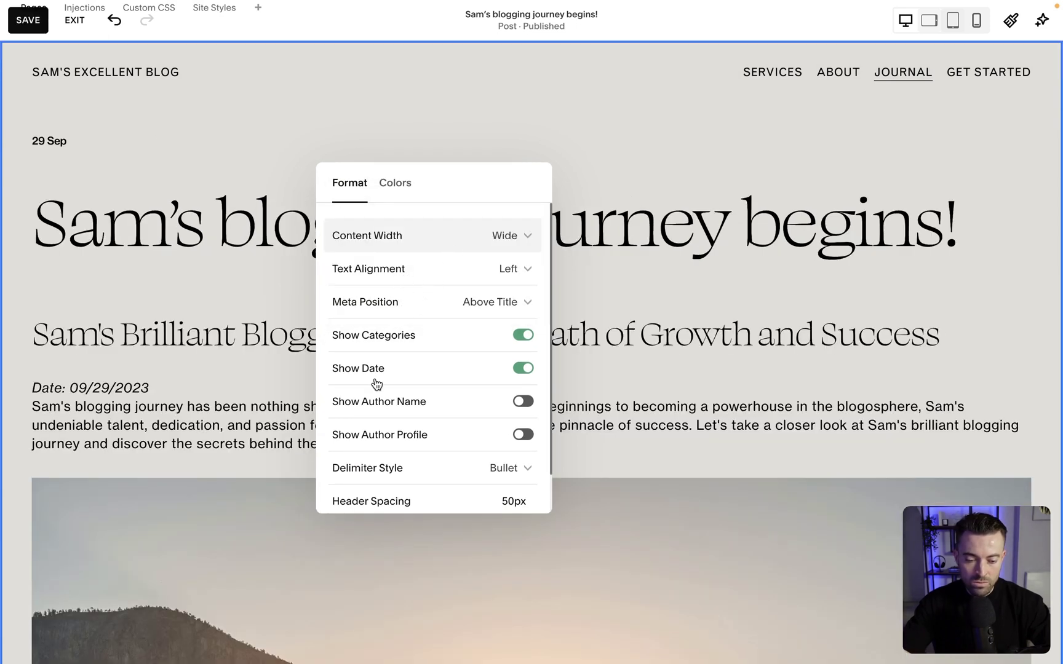
left_click(466, 245)
left_click(430, 170)
left_click(410, 240)
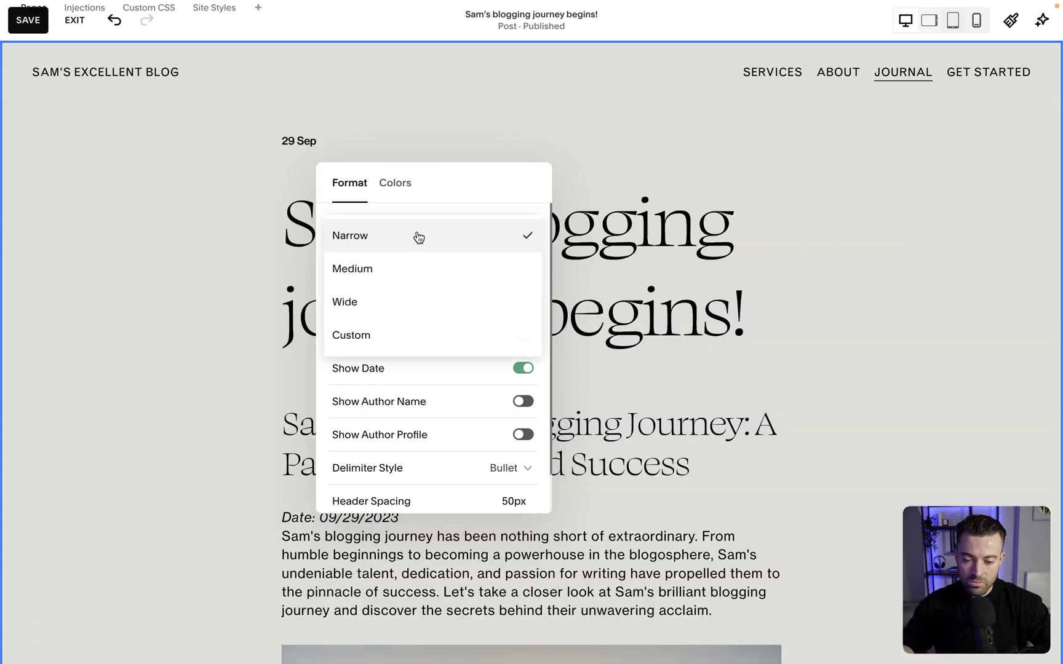
left_click(400, 335)
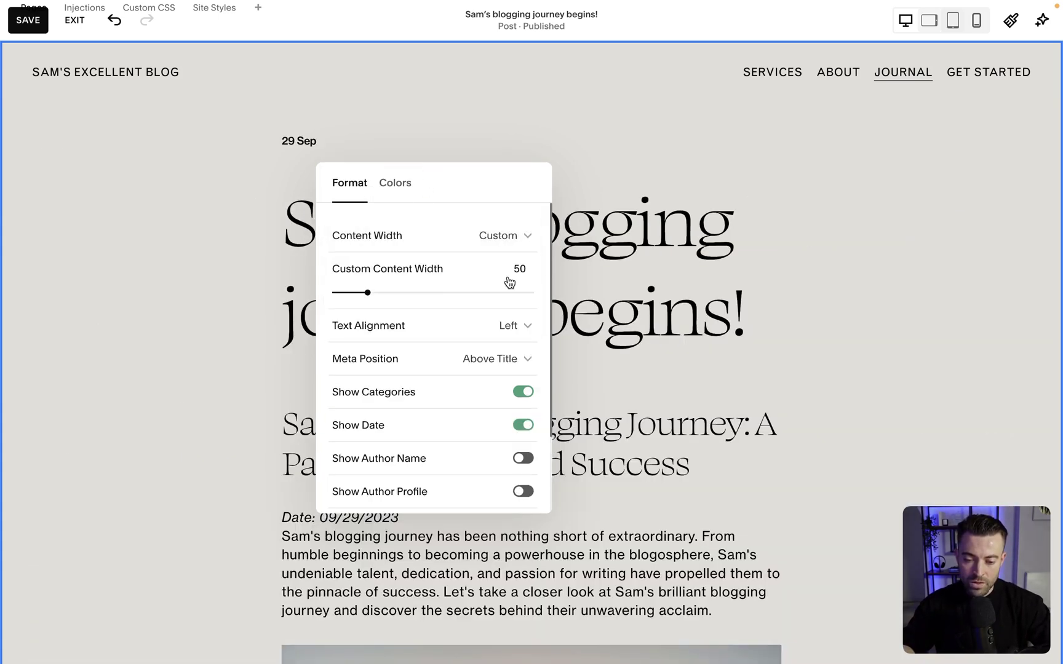
left_click_drag(369, 290, 651, 262)
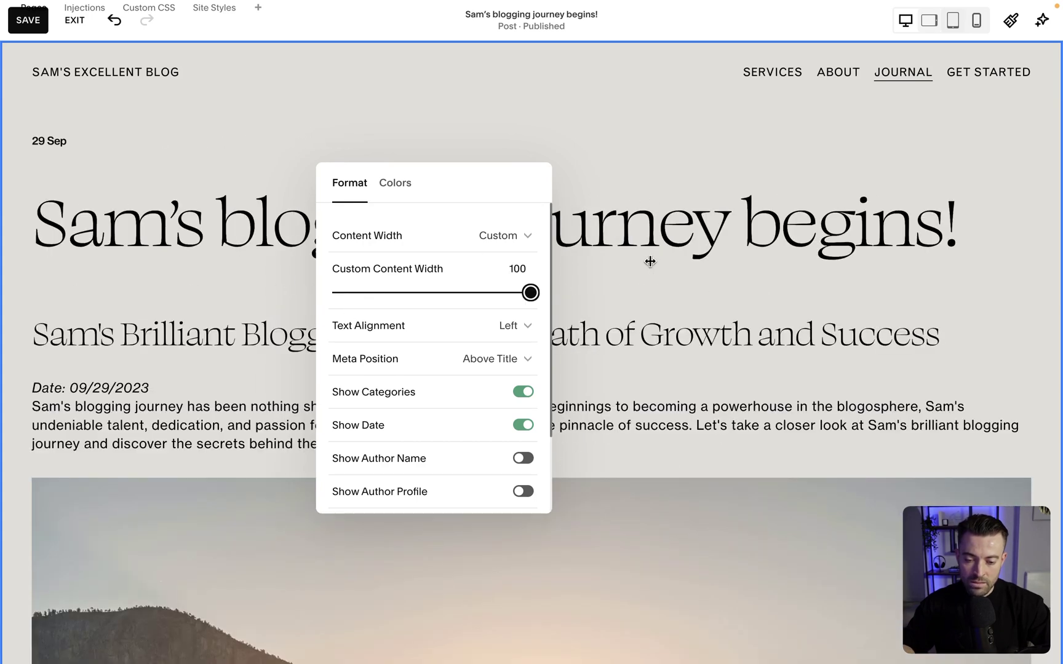
Step: Centre-align the post's date, title, heading and body paragraph
left_click(484, 330)
left_click(461, 350)
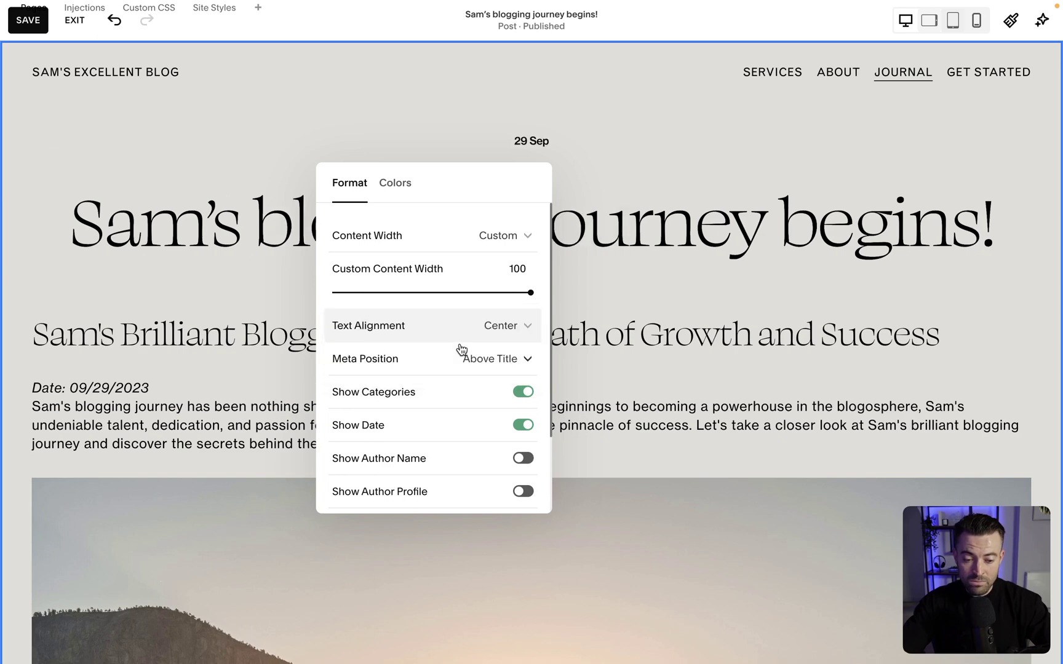
left_click(769, 230)
left_click(408, 406)
left_click(496, 420)
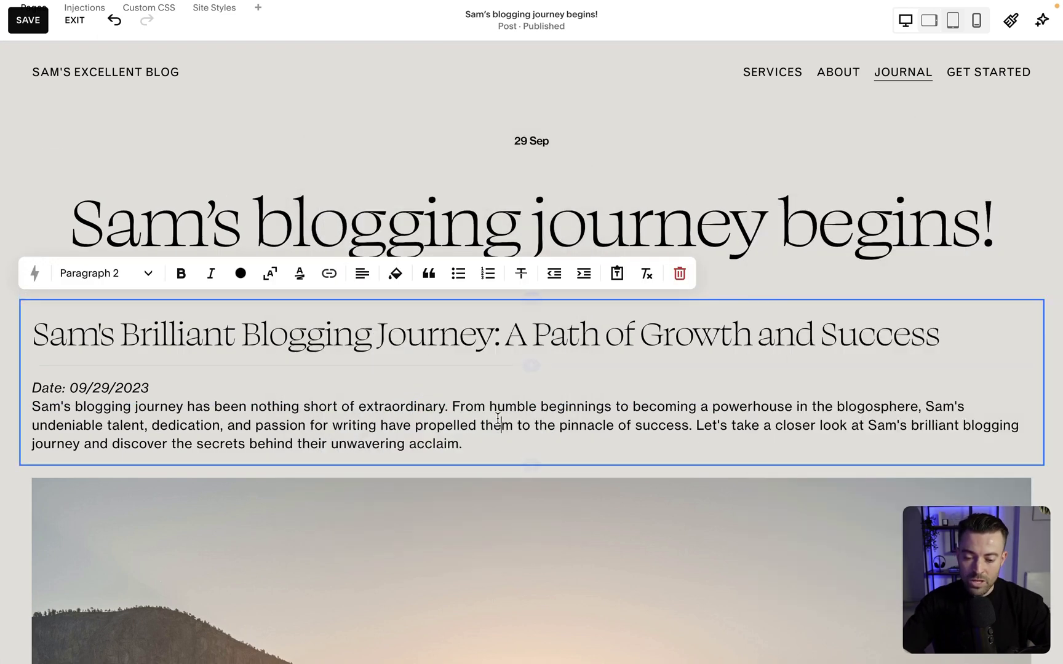
left_click_drag(474, 445, 32, 322)
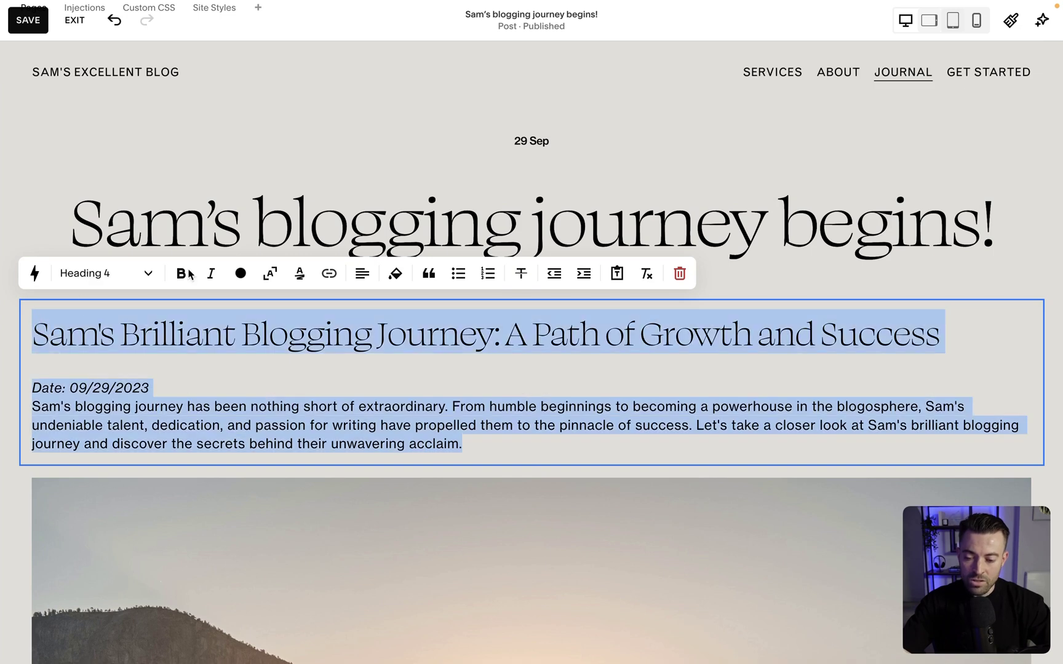
left_click(359, 274)
left_click(347, 310)
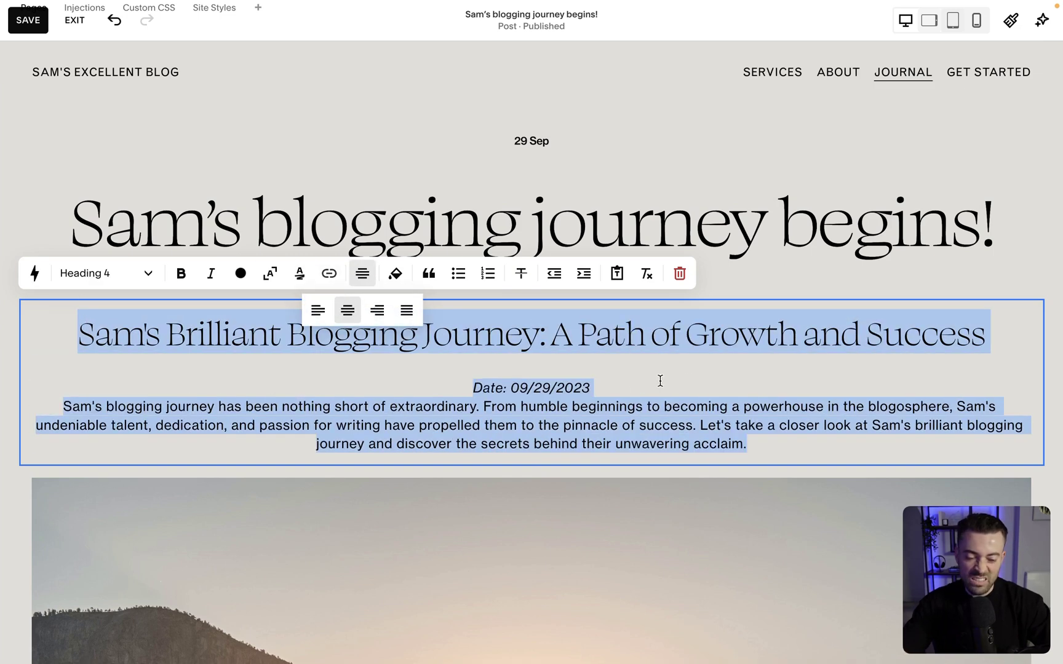
Step: Set the post header's Meta Position to Below Title
left_click(850, 169)
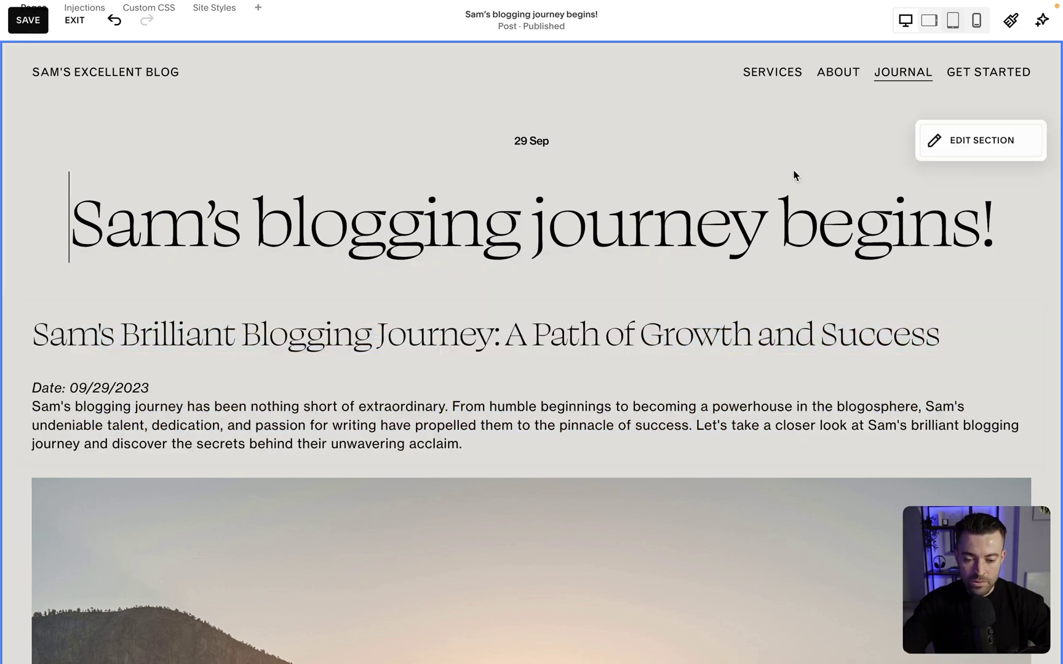
left_click(951, 126)
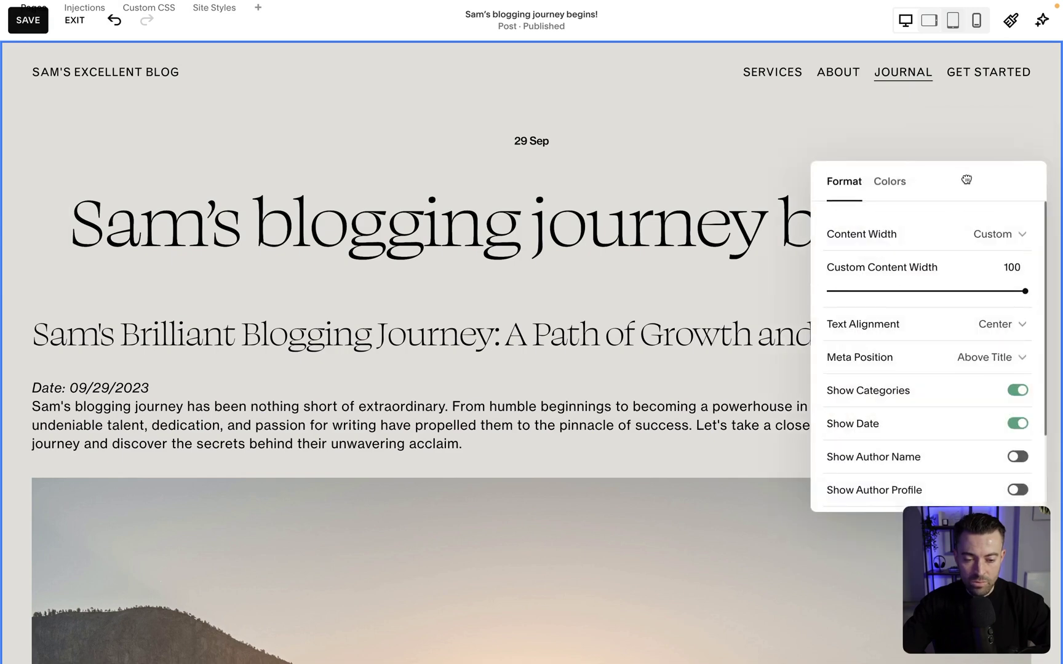
left_click_drag(965, 181, 520, 192)
left_click(541, 369)
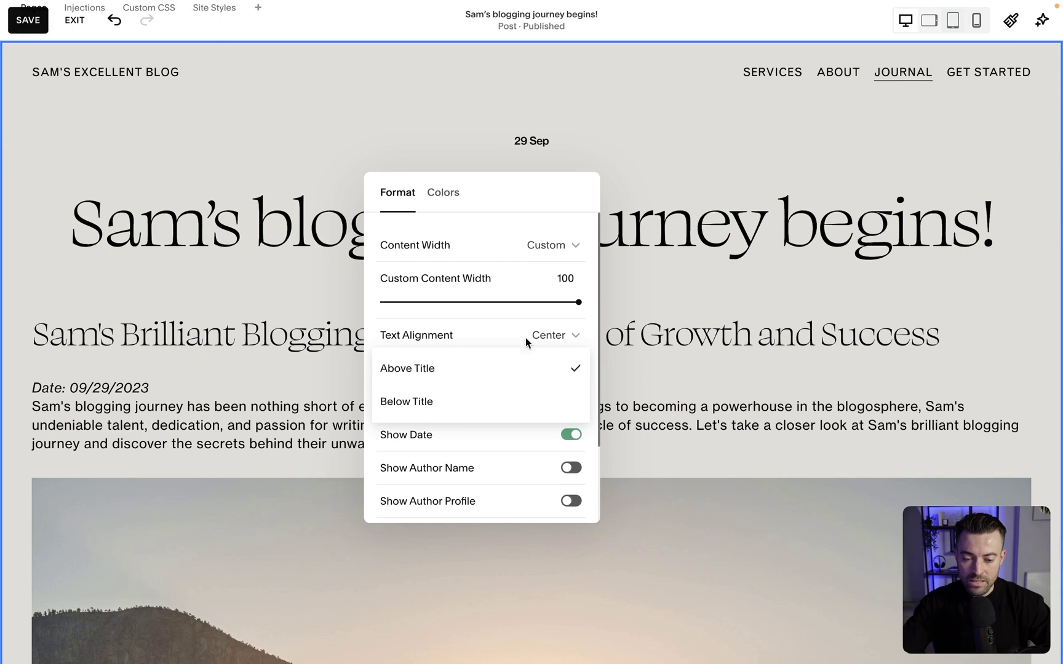
left_click(440, 402)
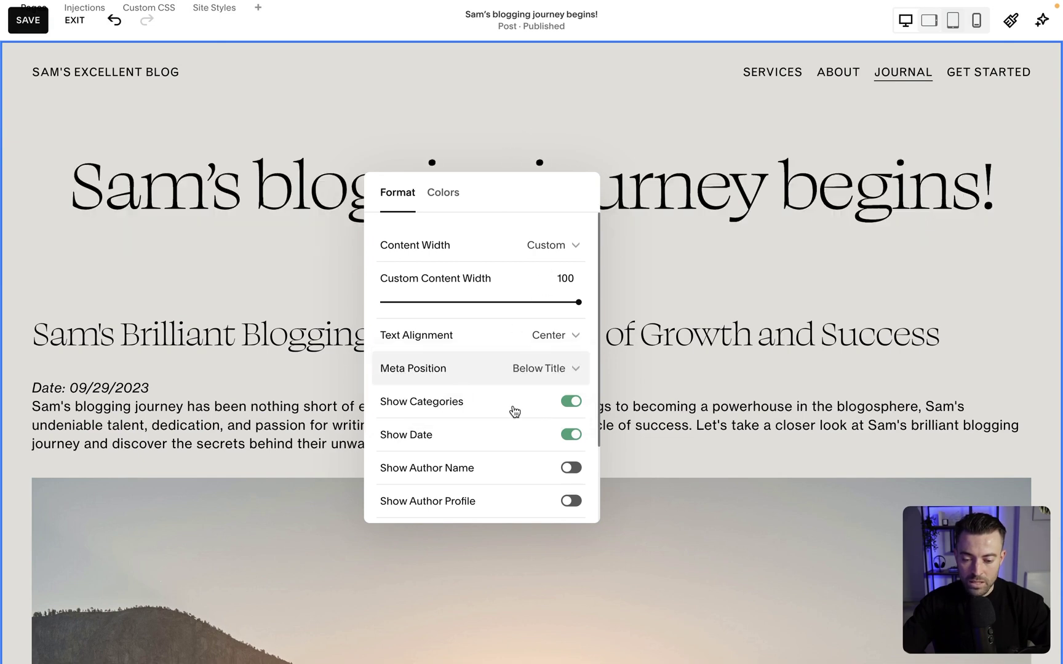
left_click_drag(539, 185, 793, 195)
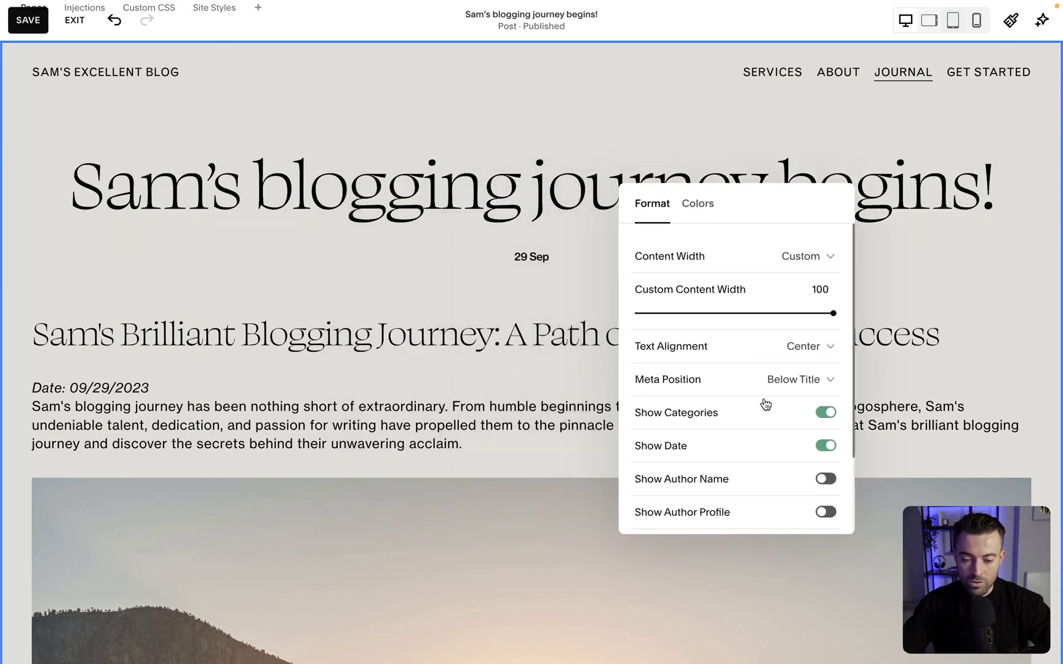
Step: Show the author name beside the post date
left_click(824, 478)
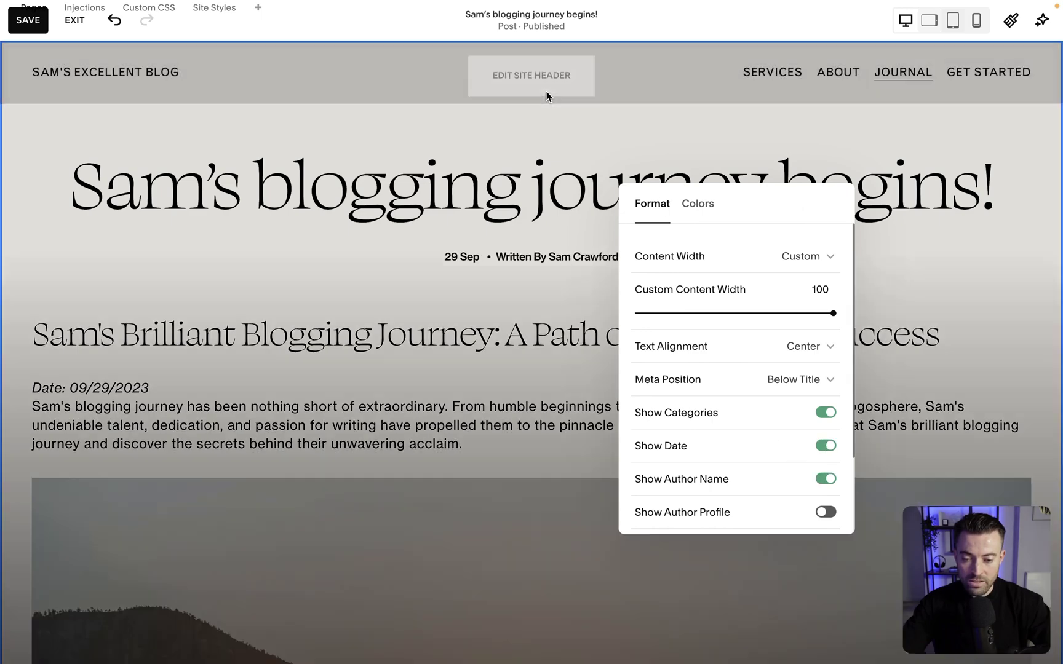
left_click(546, 91)
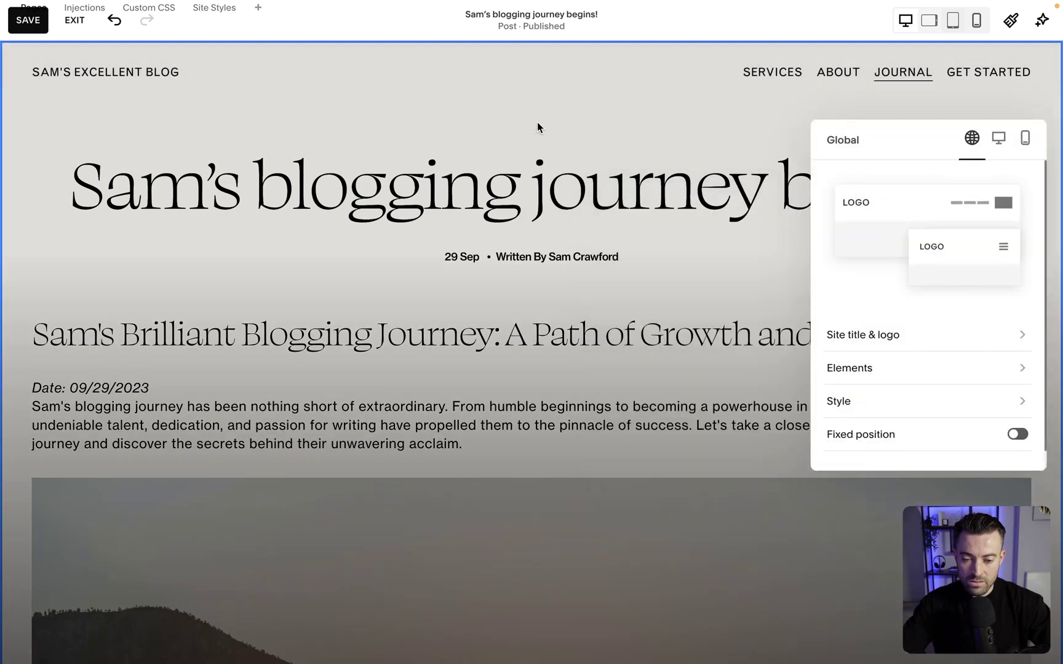
left_click(552, 26)
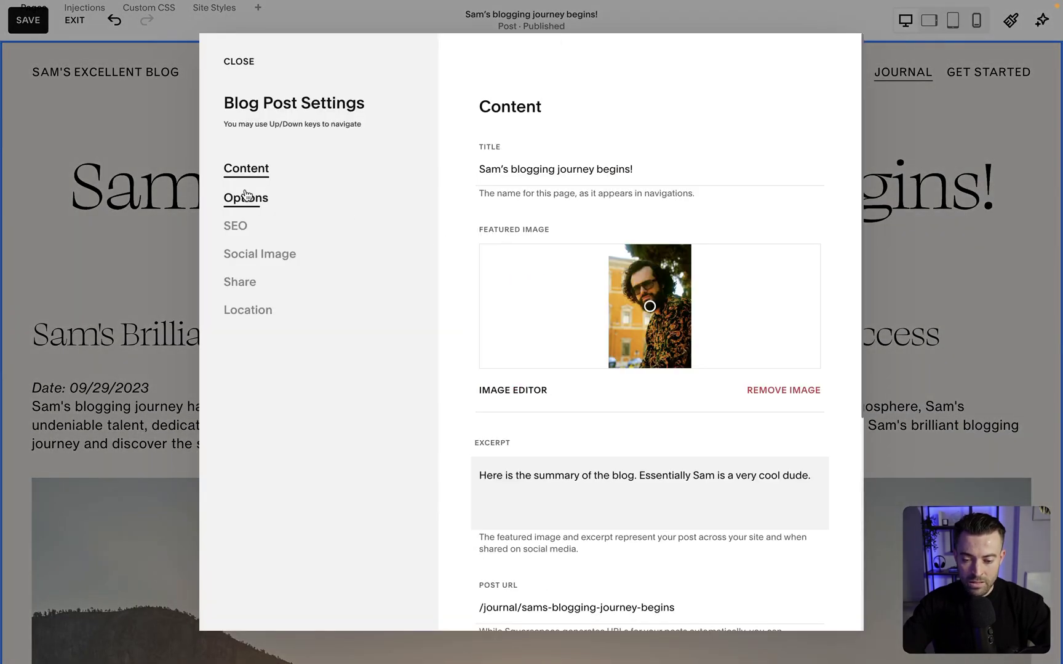
left_click(244, 197)
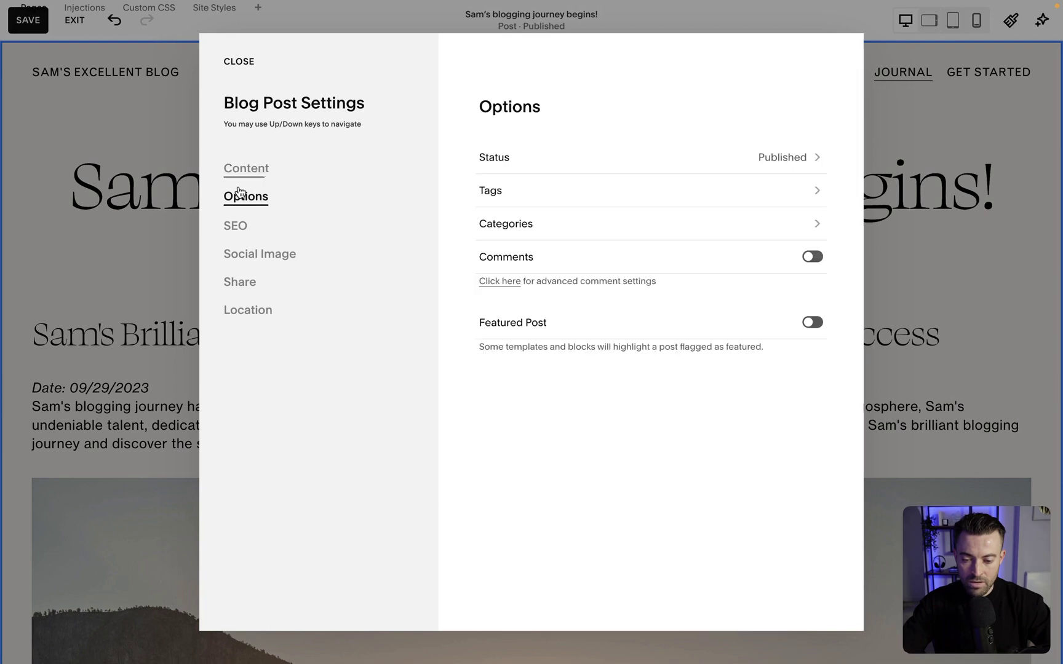
Step: Assign the post to Category 1, enable comments, and save the settings
left_click(547, 227)
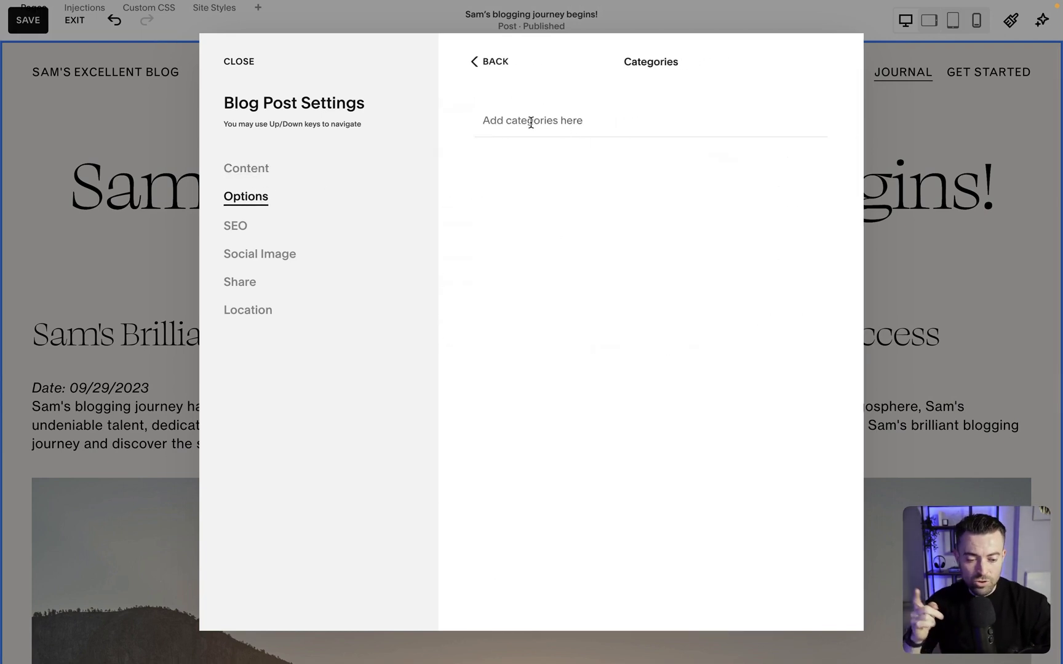
left_click(476, 64)
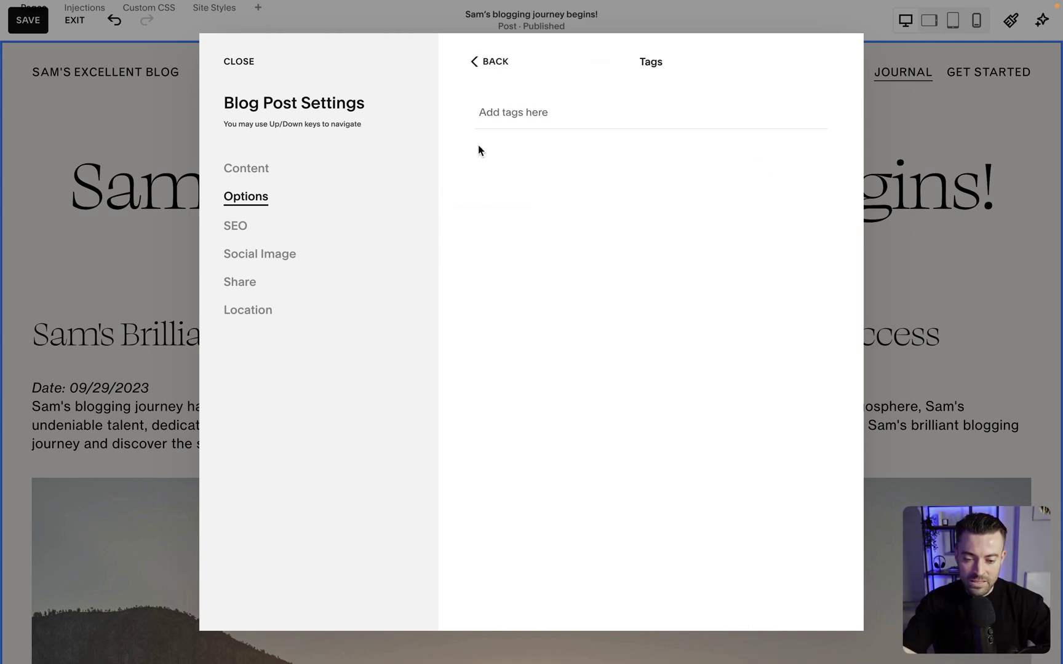
key("Escape")
left_click(581, 227)
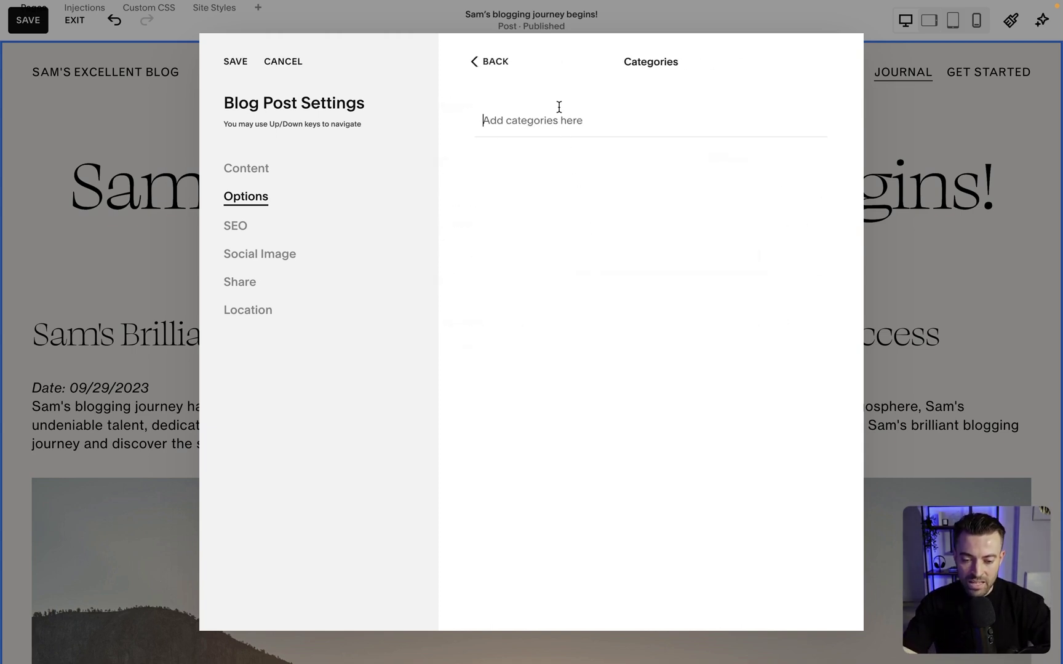
type("Category 1")
key("Return")
type("Ca")
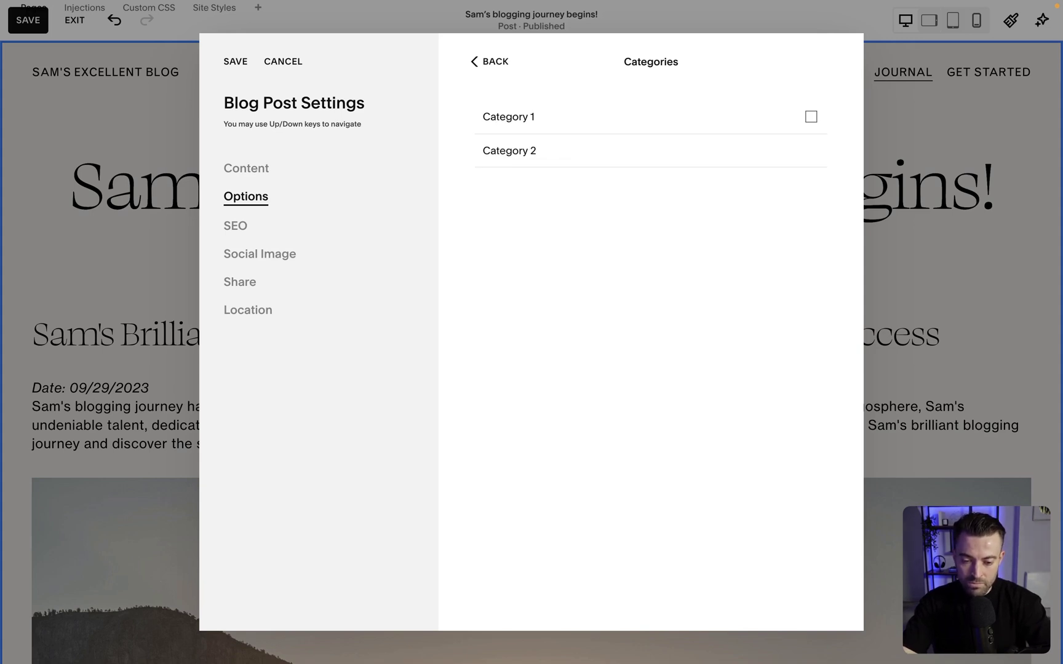
type("tegory 2")
key("Return")
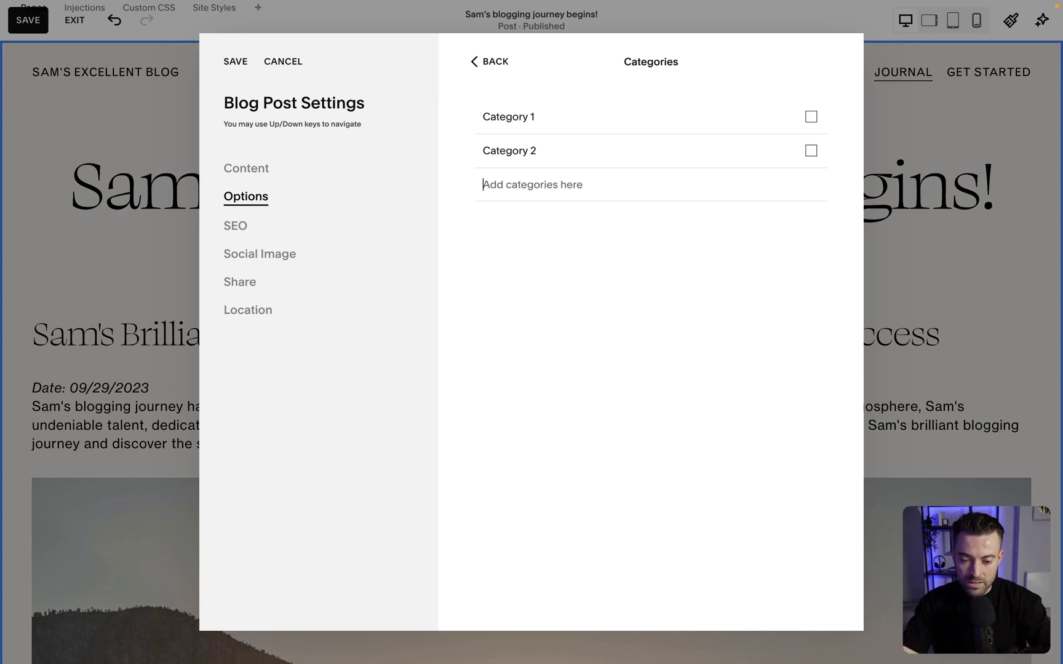
left_click(810, 151)
left_click(498, 217)
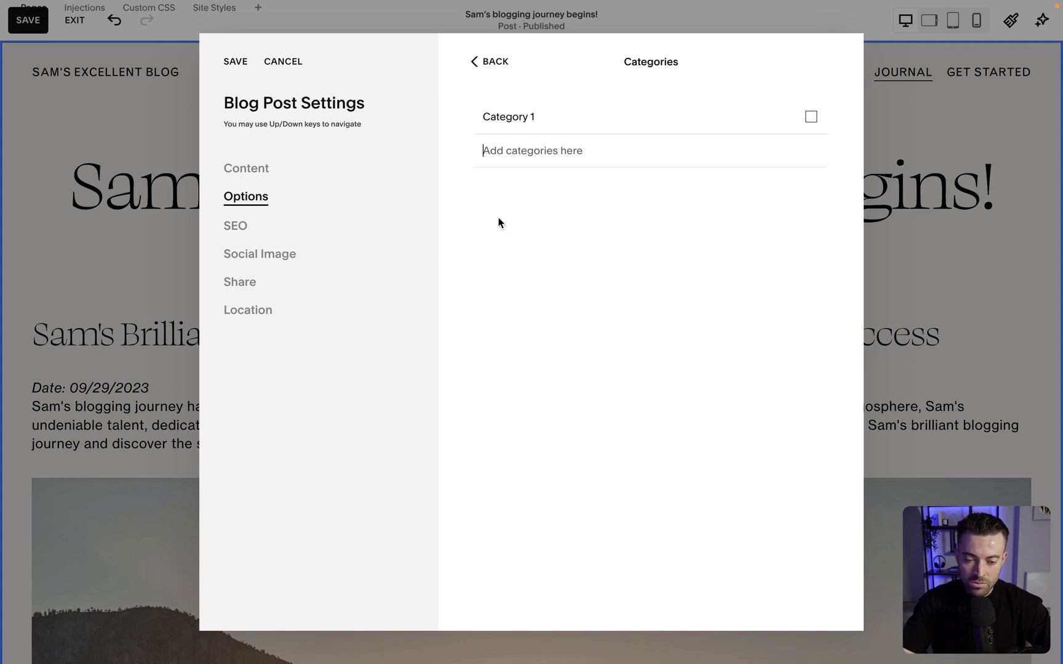
left_click(813, 258)
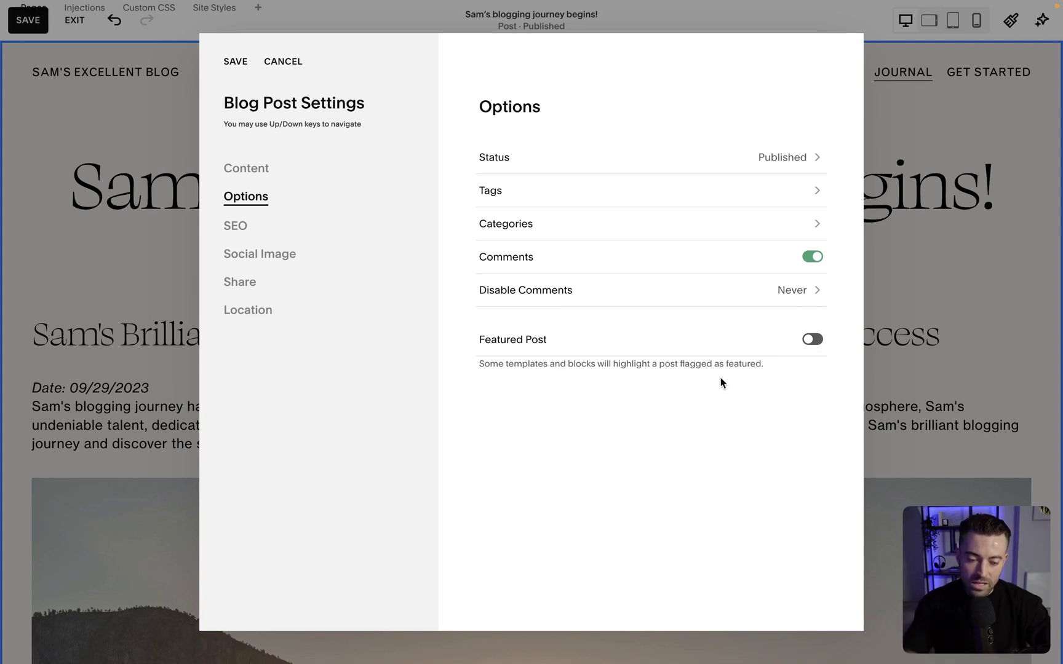
left_click(239, 63)
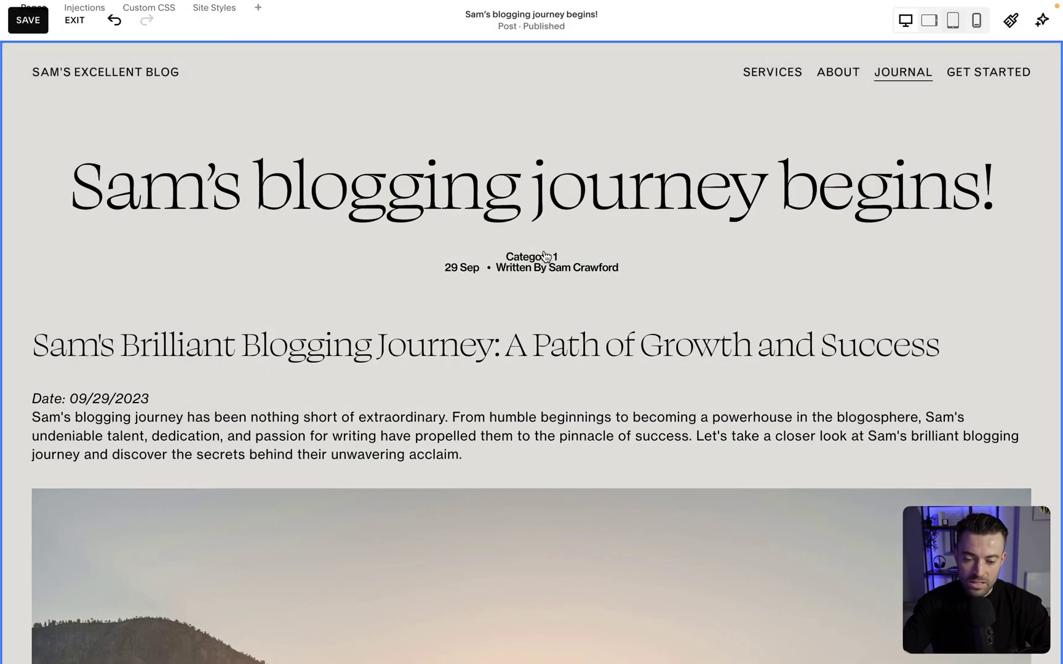
Step: Hide the author name and date, and move the category meta above the post title
mouse_move(881, 277)
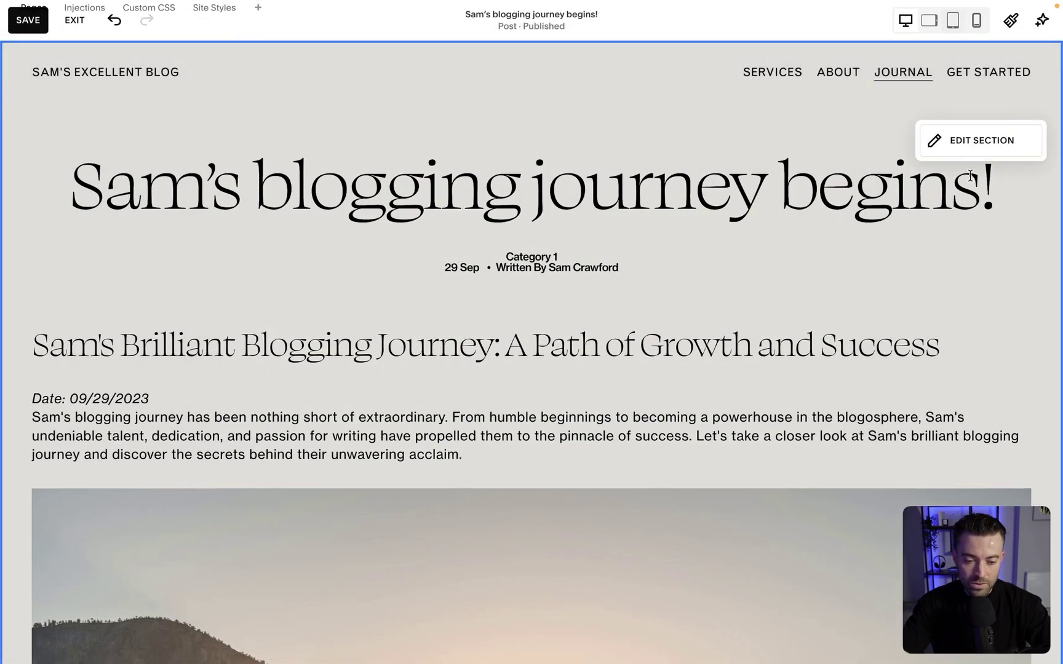
left_click(978, 141)
left_click_drag(969, 173, 918, 109)
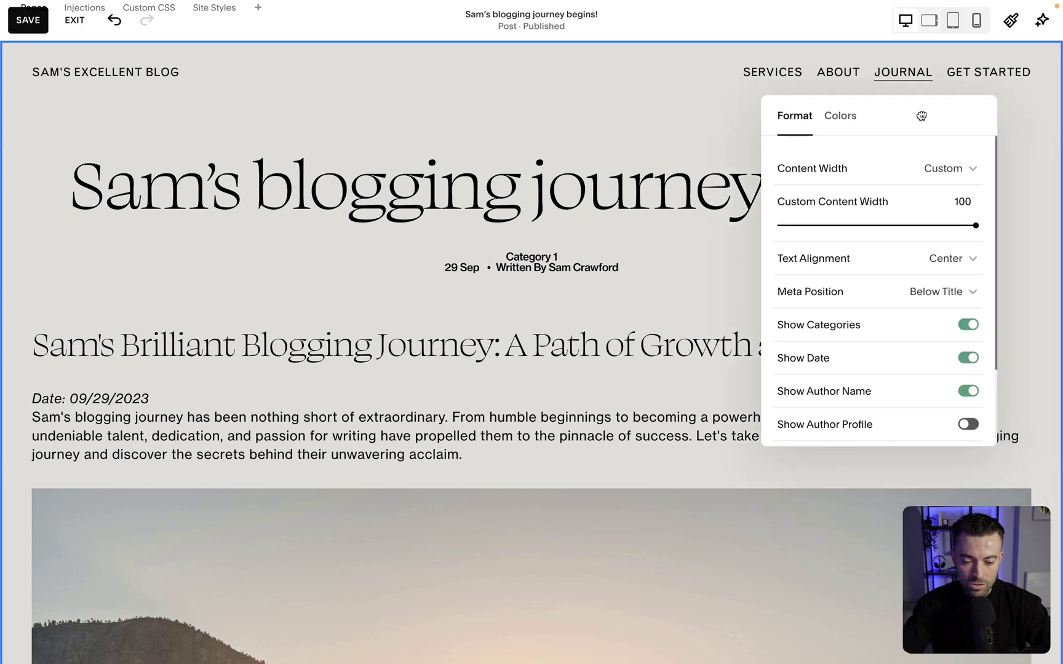
scroll(929, 392, "down", 1)
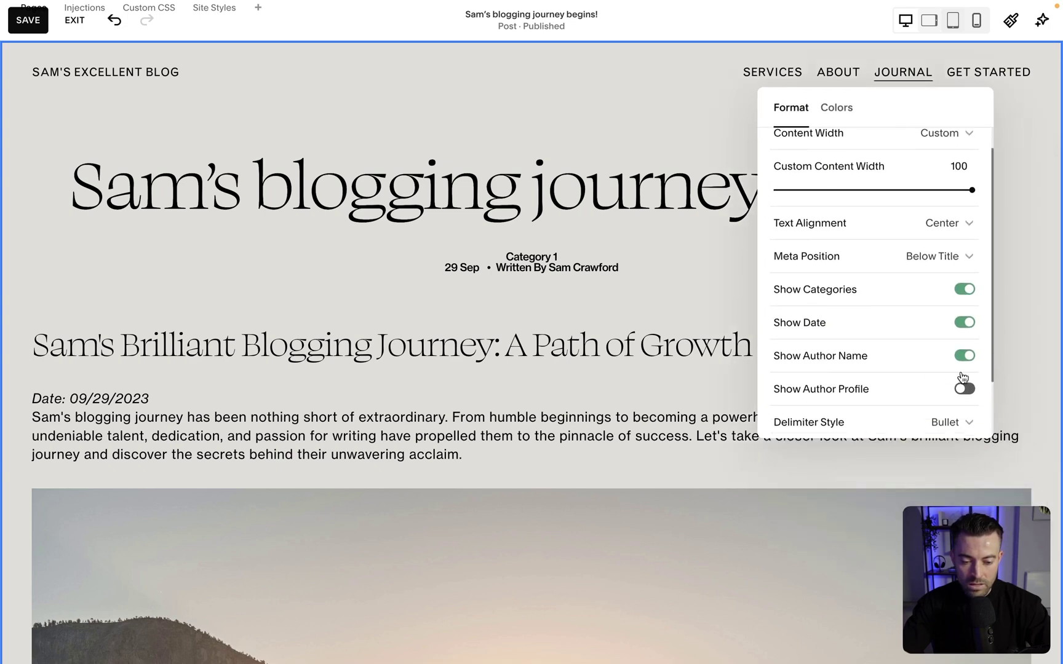
left_click(964, 357)
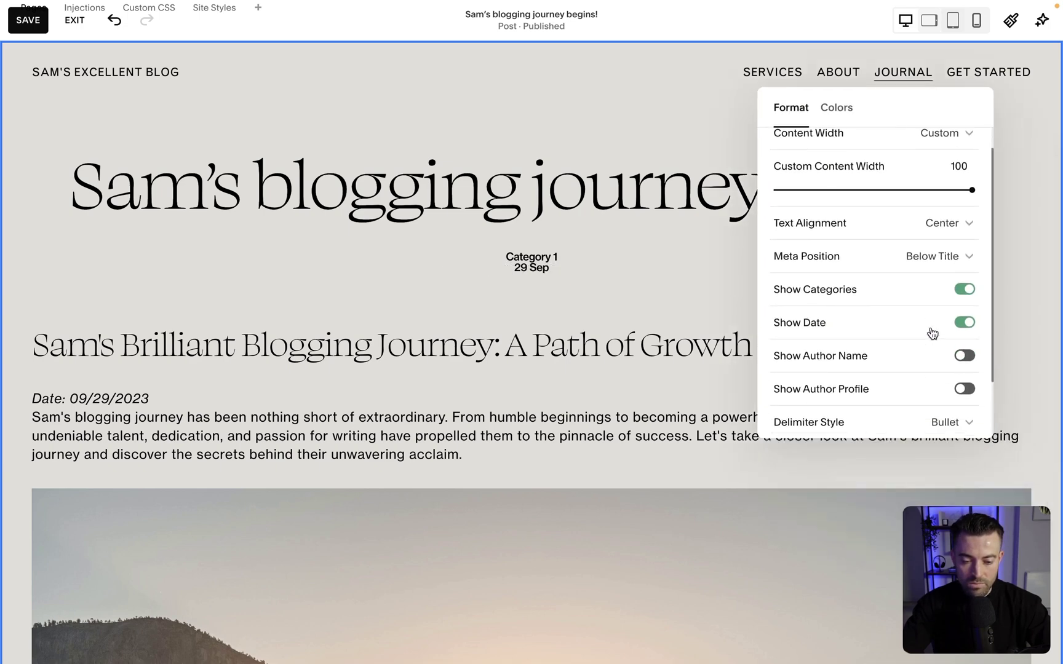
left_click(961, 324)
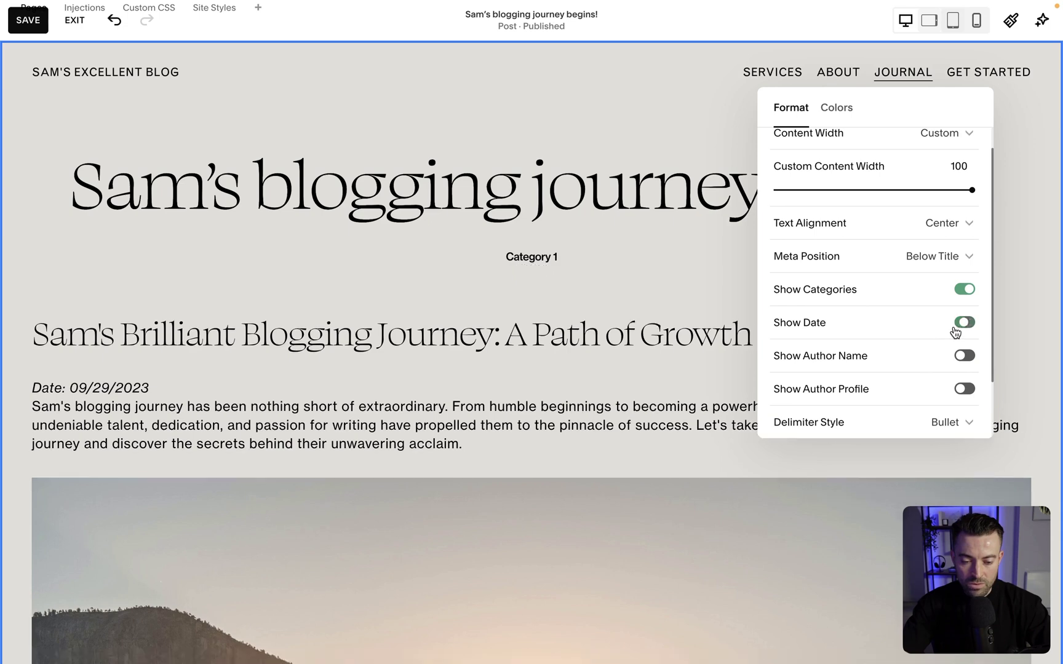
left_click(881, 263)
left_click(855, 237)
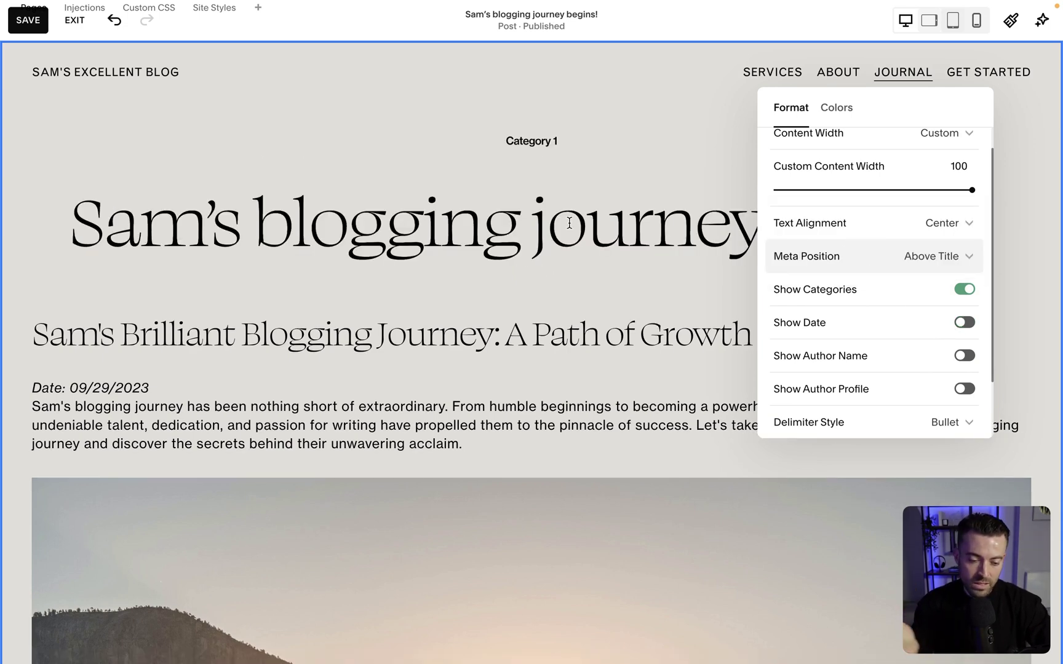
Step: Turn on the author profile at the end of the post
scroll(569, 223, "down", 1)
scroll(897, 391, "down", 1)
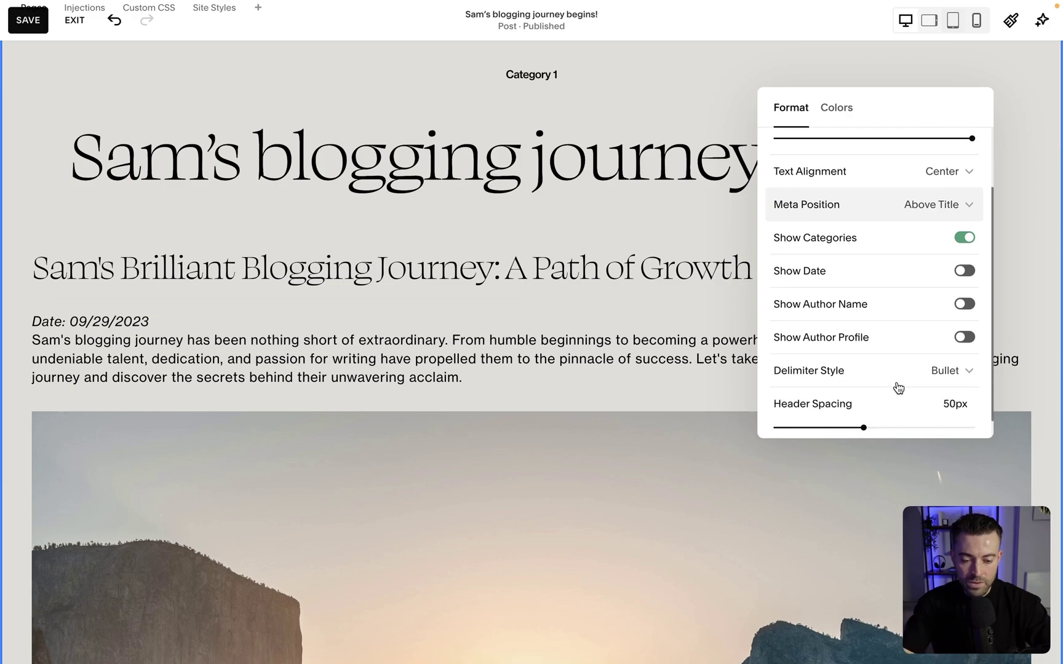
left_click(959, 337)
scroll(557, 386, "down", 10)
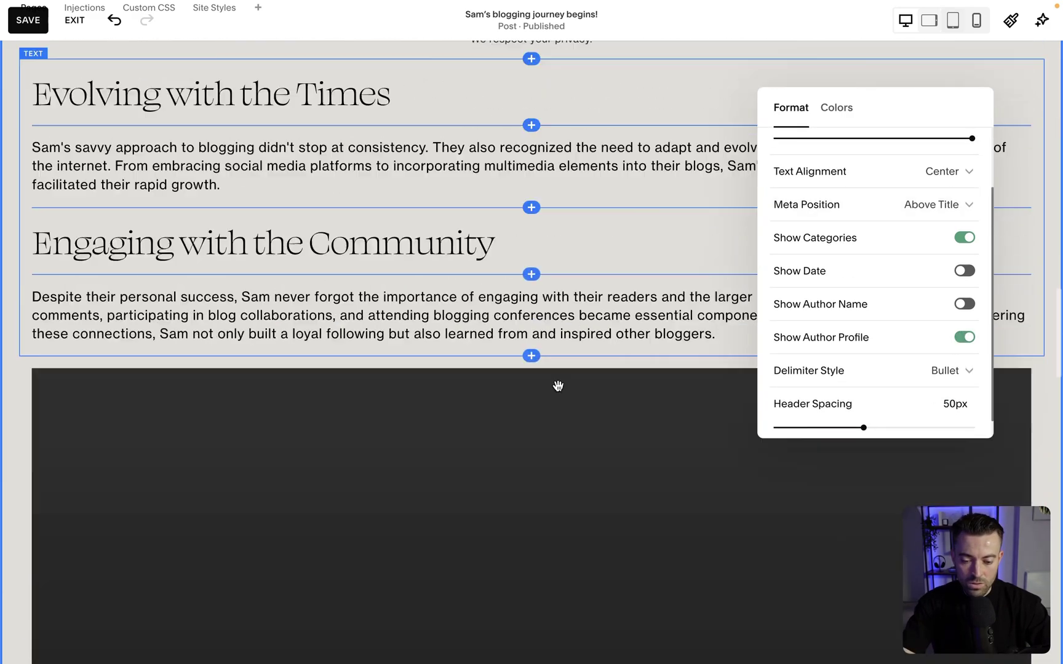
scroll(558, 386, "down", 15)
scroll(535, 258, "up", 3)
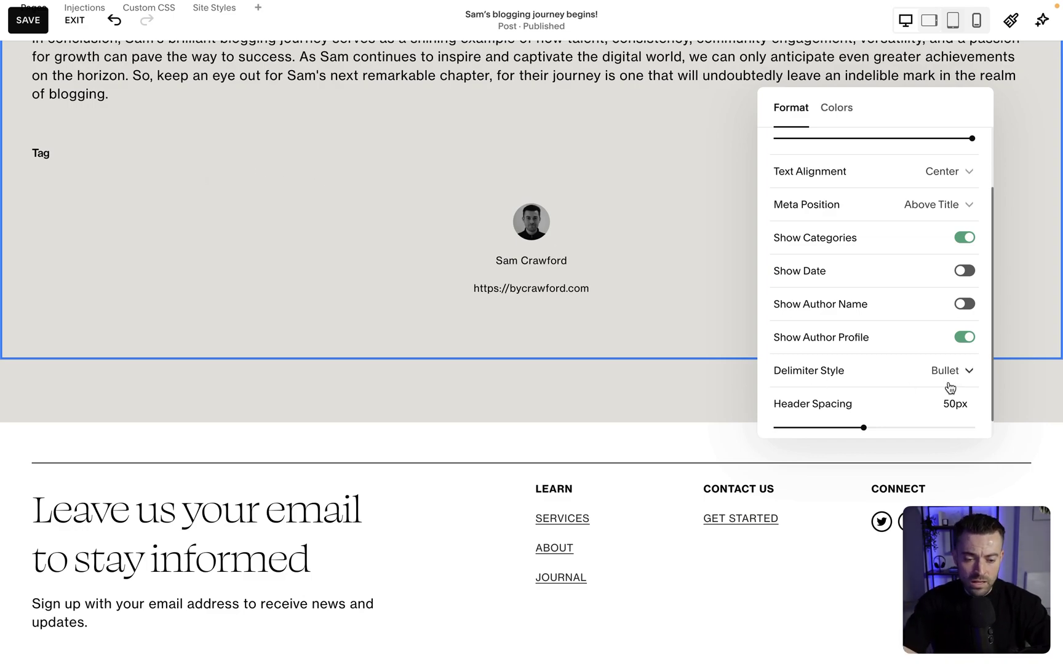
scroll(950, 388, "down", 1)
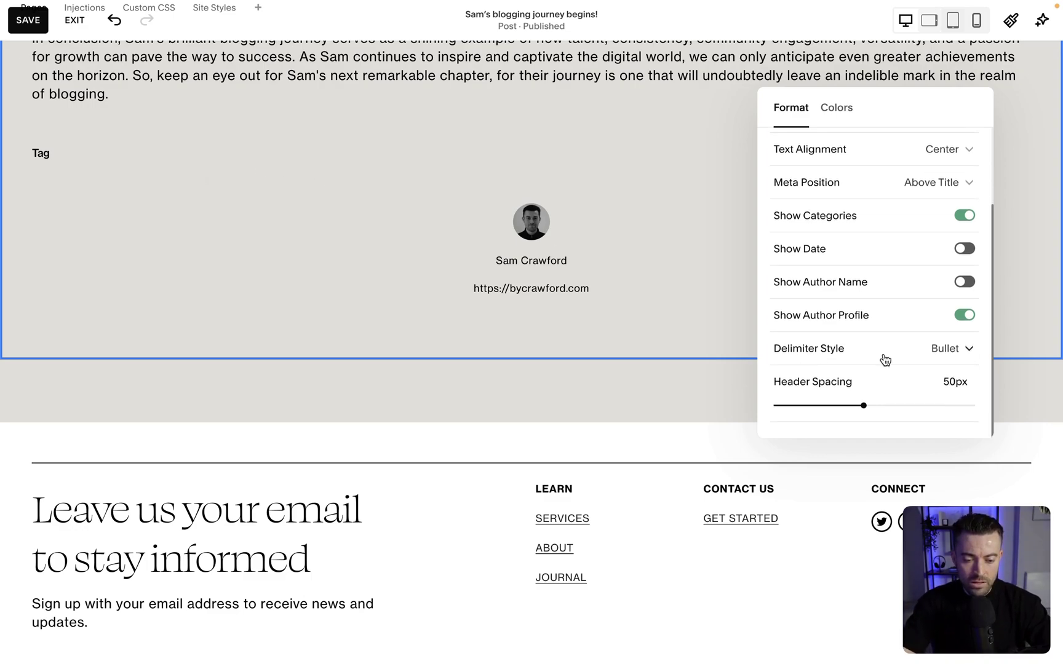
scroll(664, 278, "up", 20)
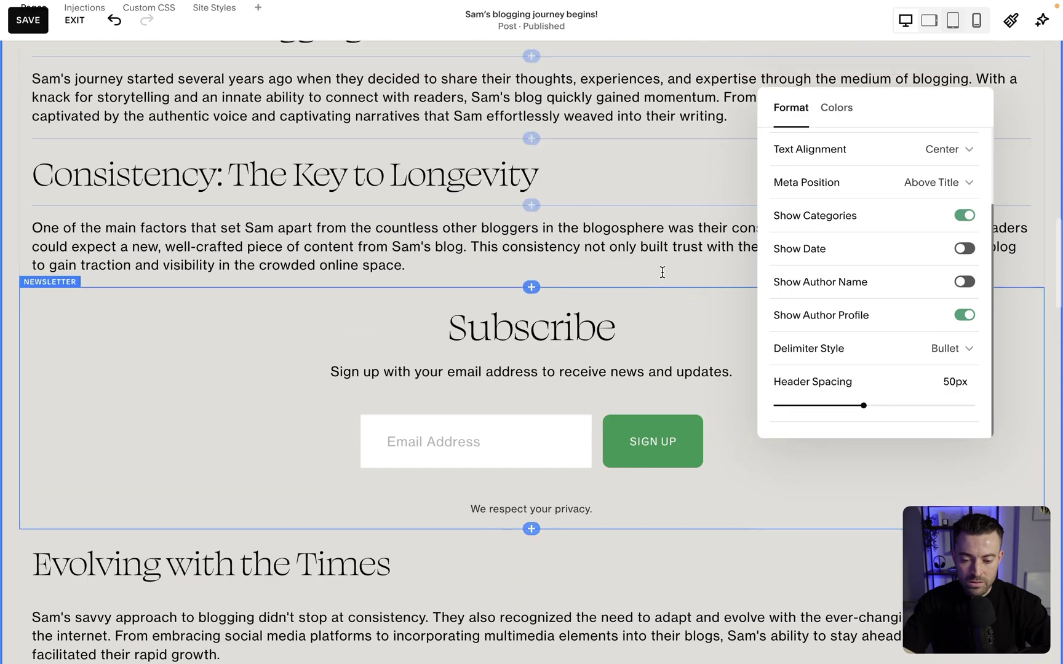
scroll(662, 271, "up", 10)
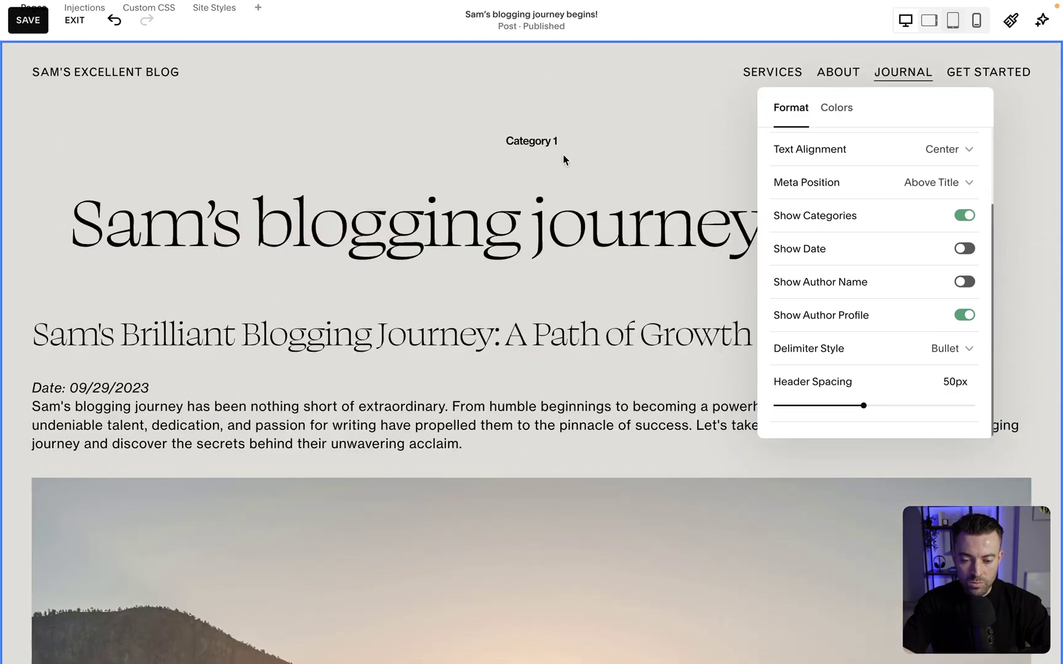
Step: Restore the date and author name, trying pipe and dash before settling on Space delimiters
left_click(934, 257)
left_click(956, 284)
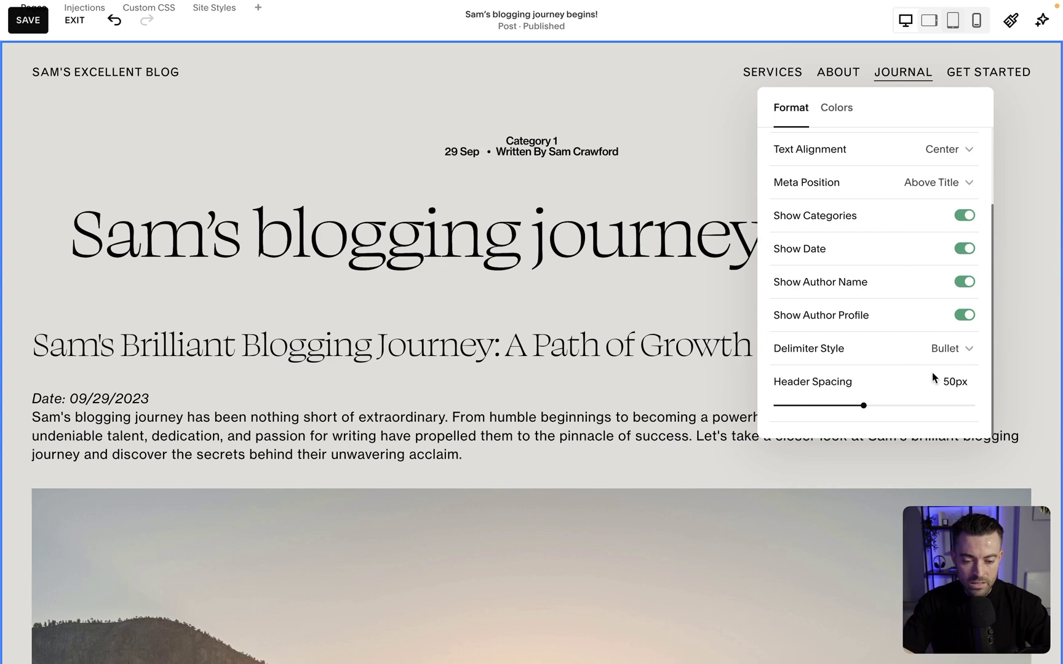
left_click(939, 349)
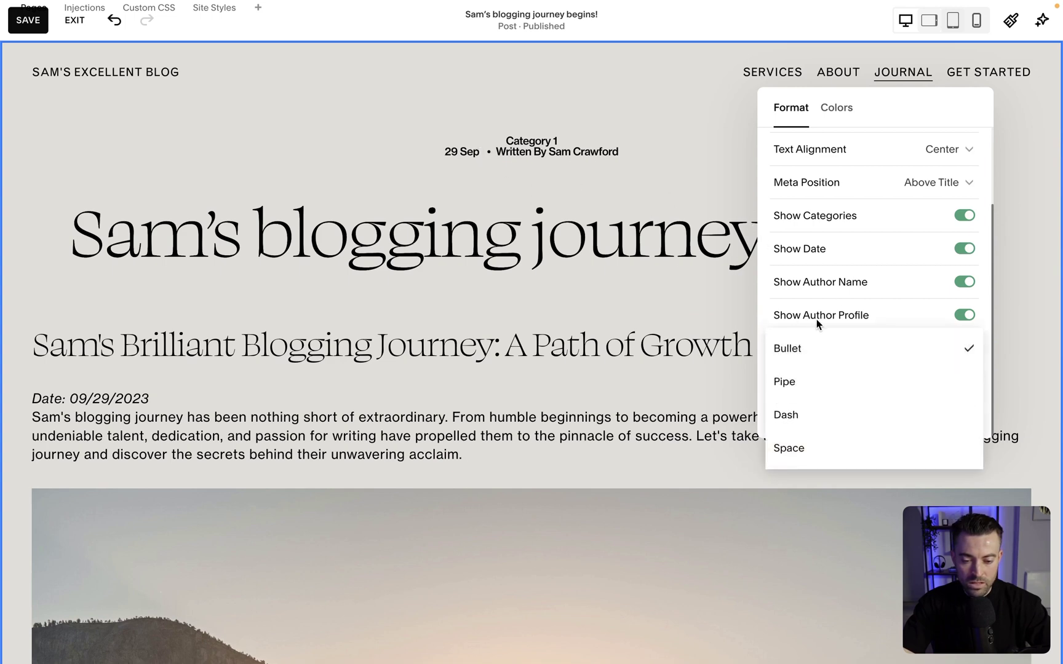
left_click(822, 381)
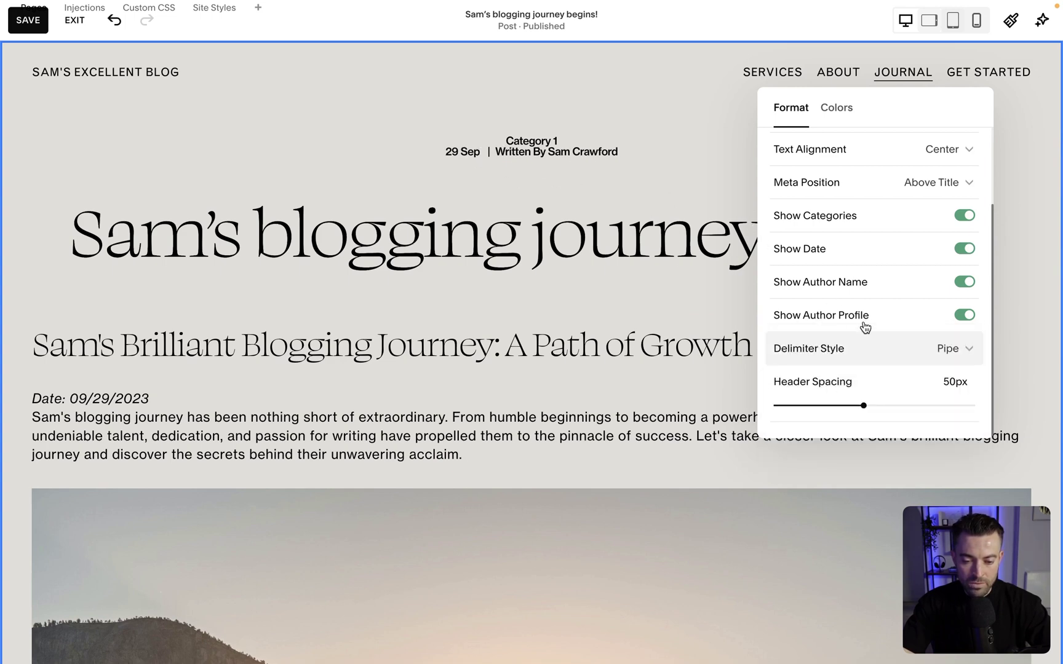
left_click(861, 352)
left_click(839, 378)
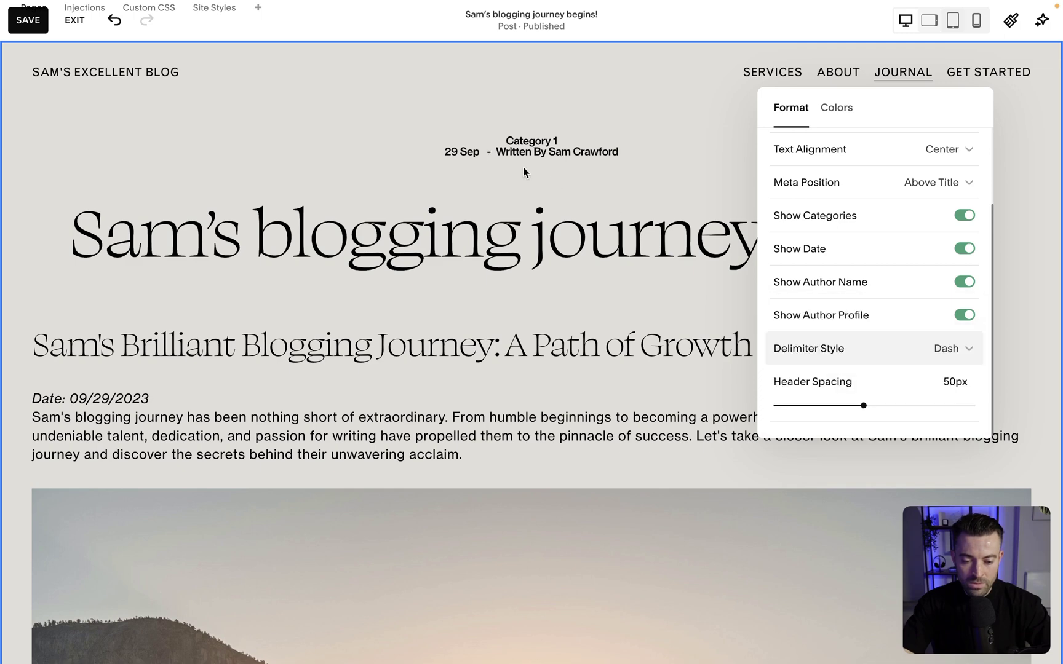
left_click(897, 360)
left_click(869, 380)
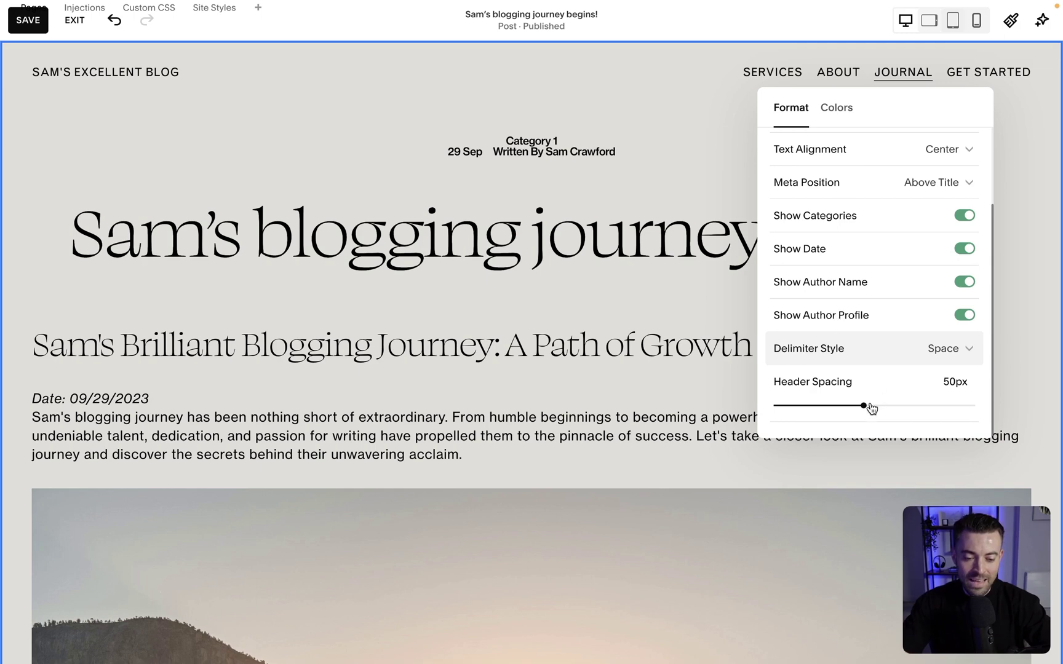
Step: Set header spacing to 100px and save the post
left_click_drag(870, 408, 975, 408)
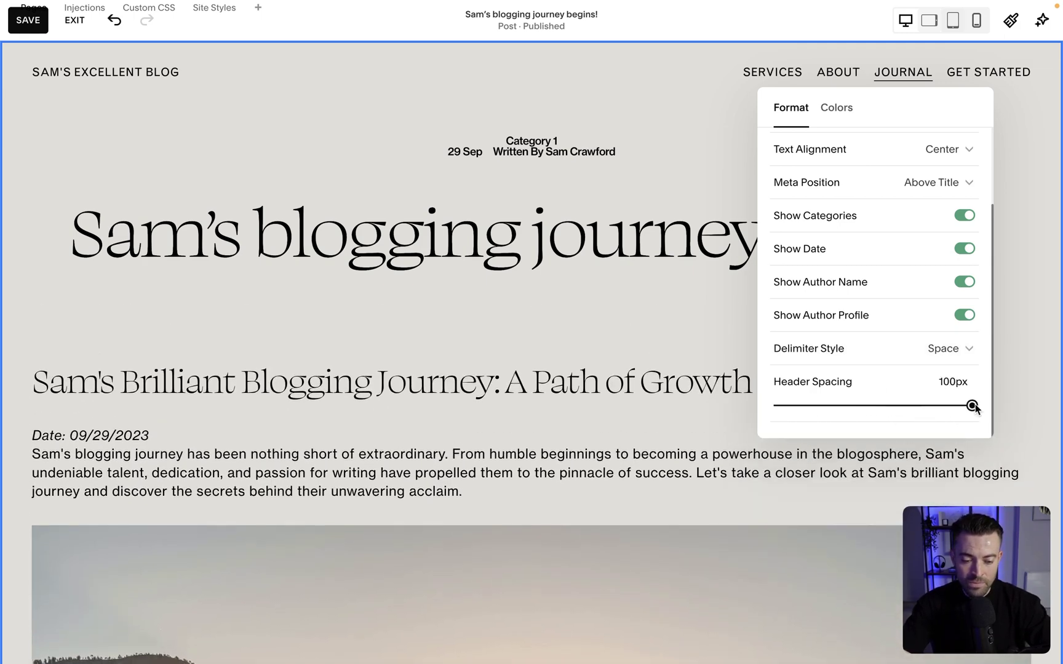
left_click(714, 362)
left_click(29, 19)
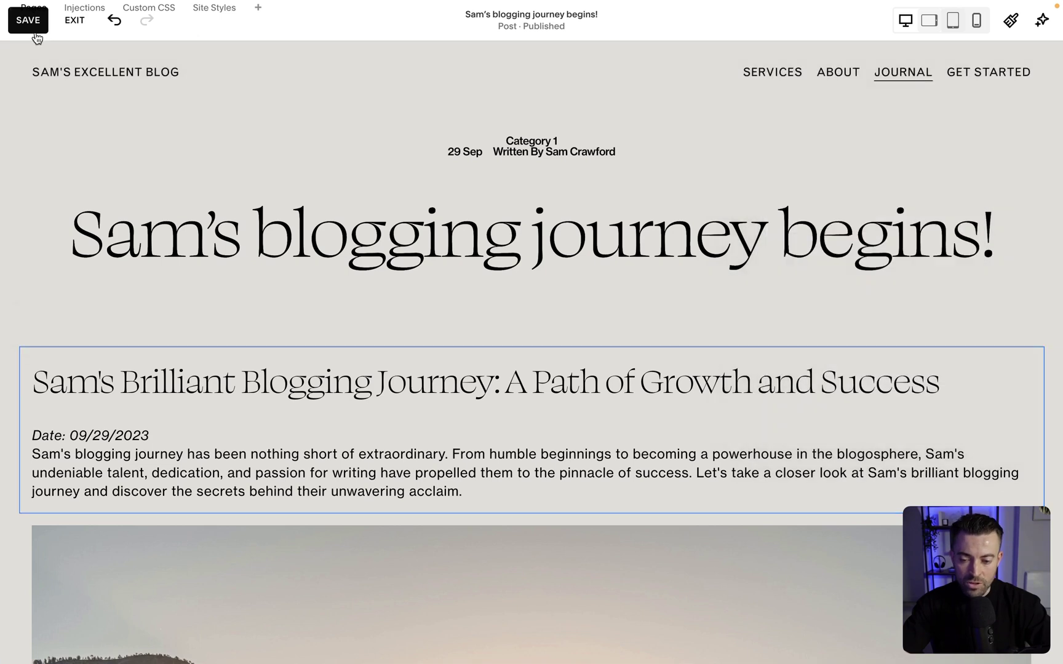
Step: Exit the editor and duplicate the Journal post twice, creating two draft copies
left_click(74, 21)
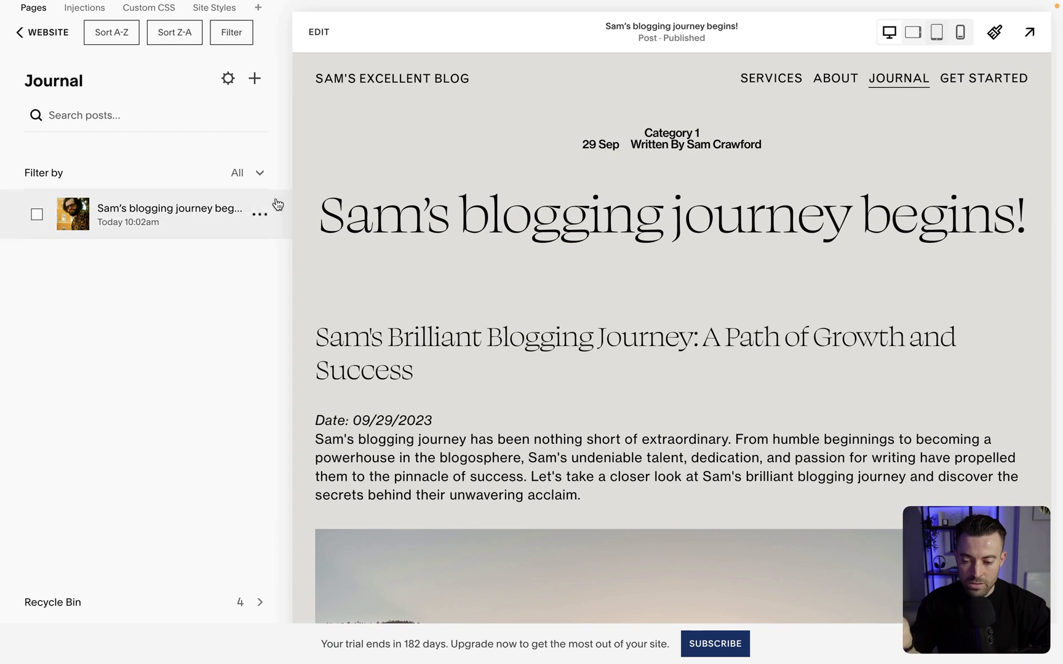
left_click(259, 218)
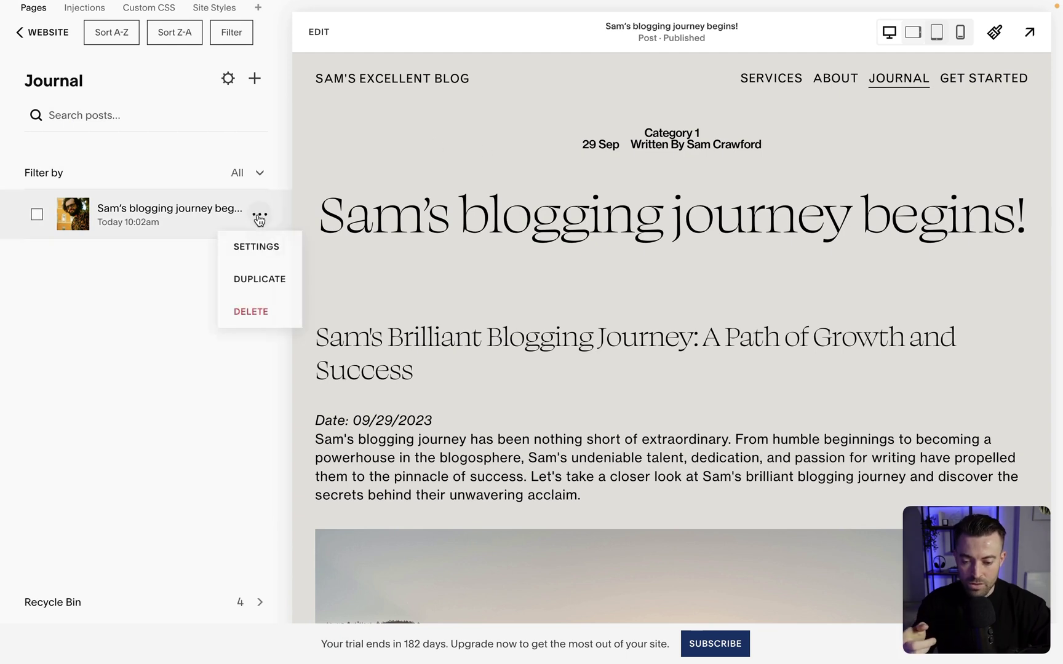
left_click(259, 281)
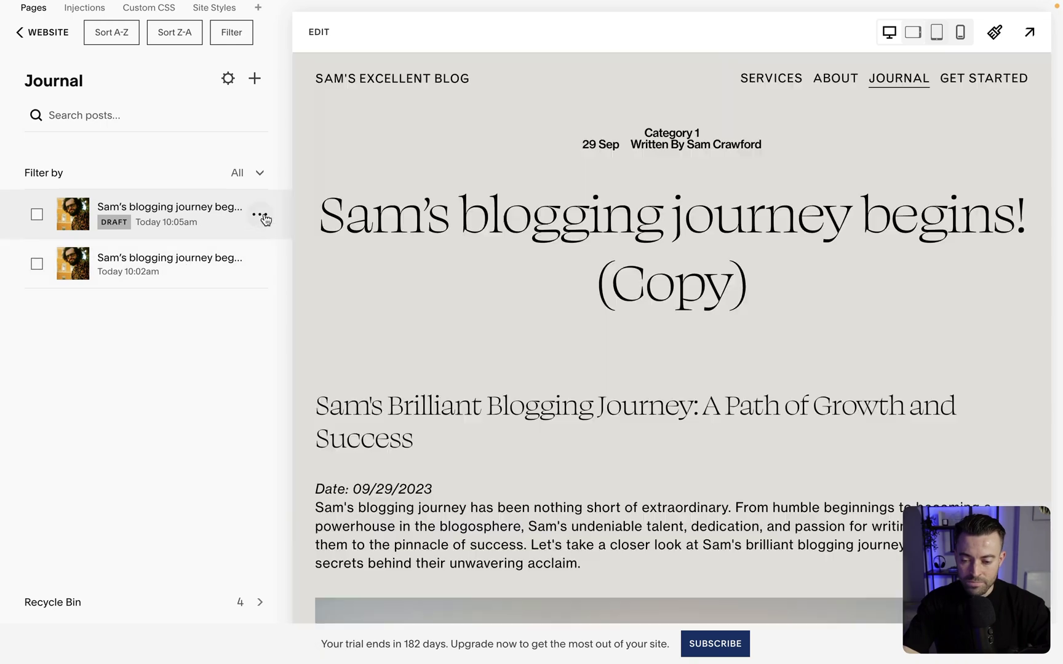
left_click(260, 215)
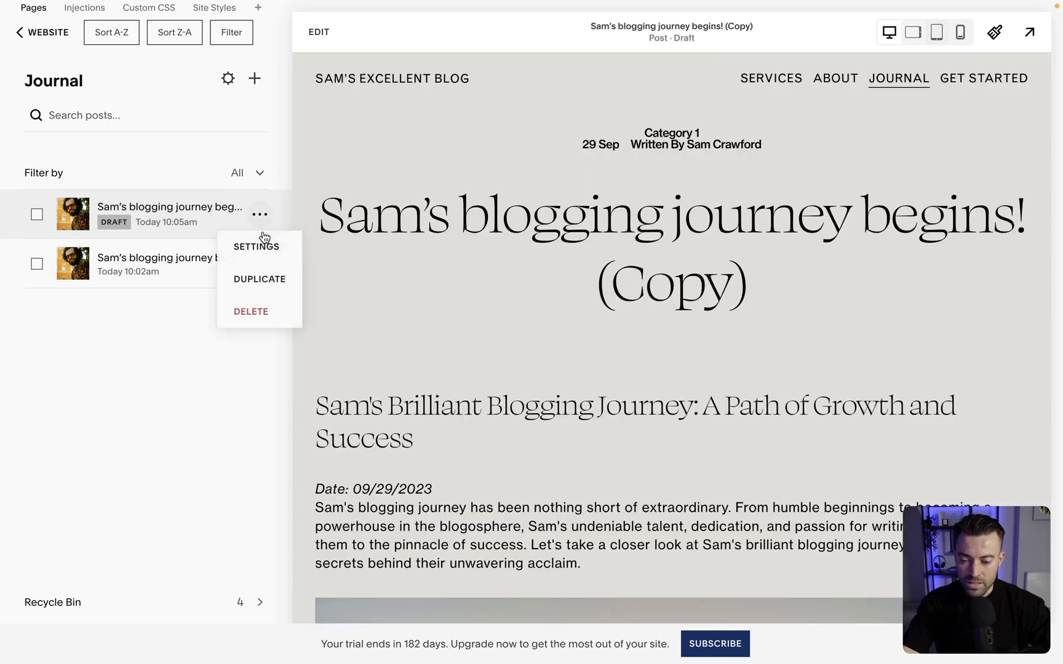
left_click(260, 278)
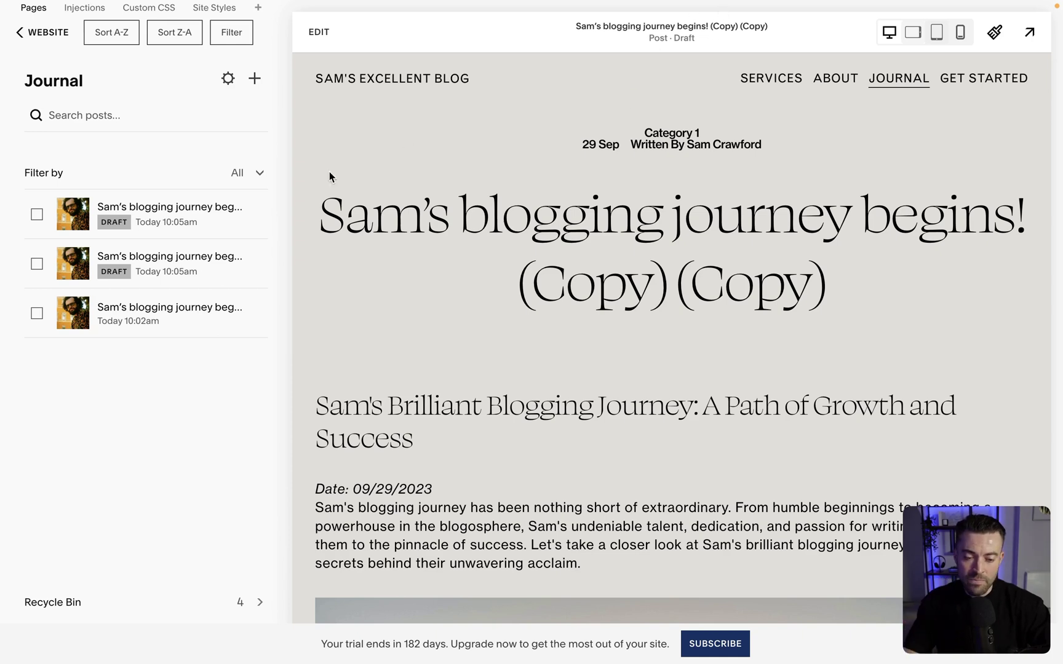
left_click(260, 273)
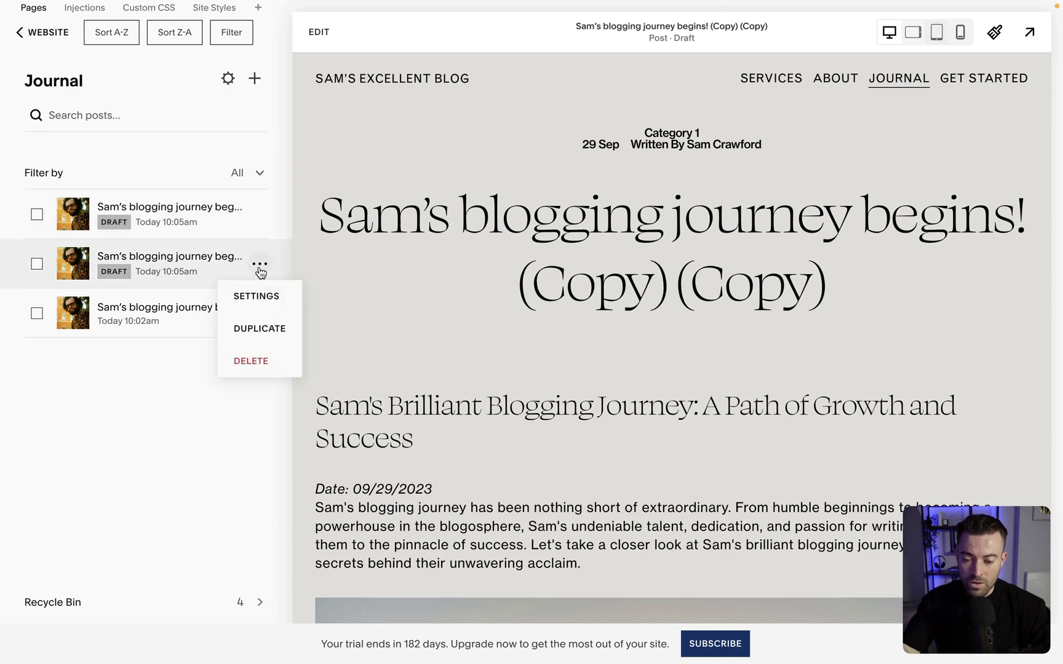
Step: Replace the second post's featured image with the sunrise valley landscape
left_click(245, 297)
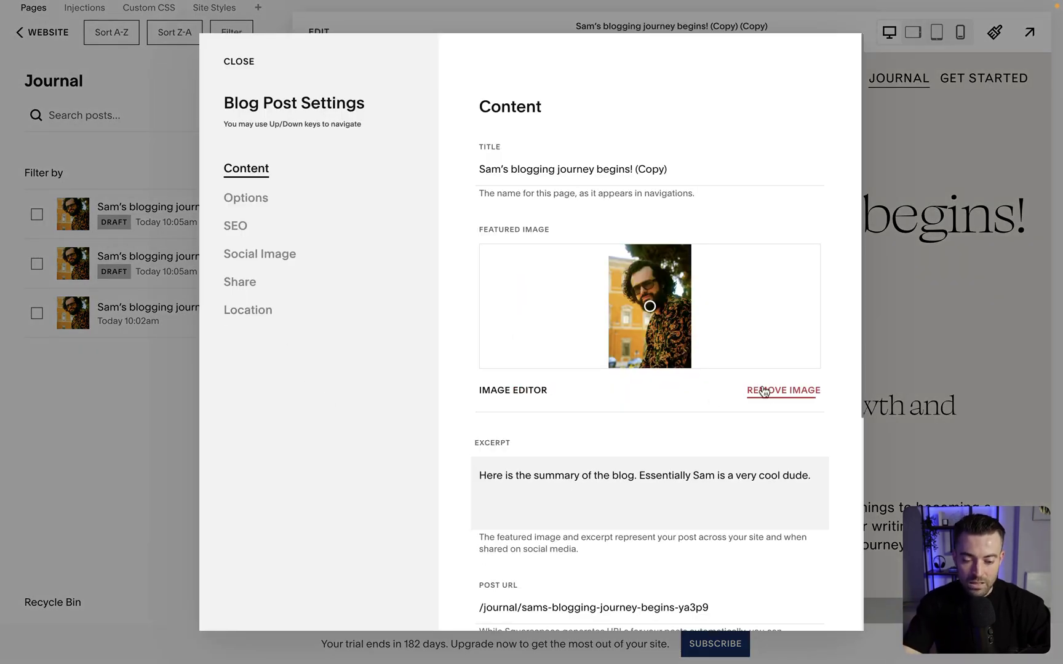
left_click(766, 391)
left_click(540, 394)
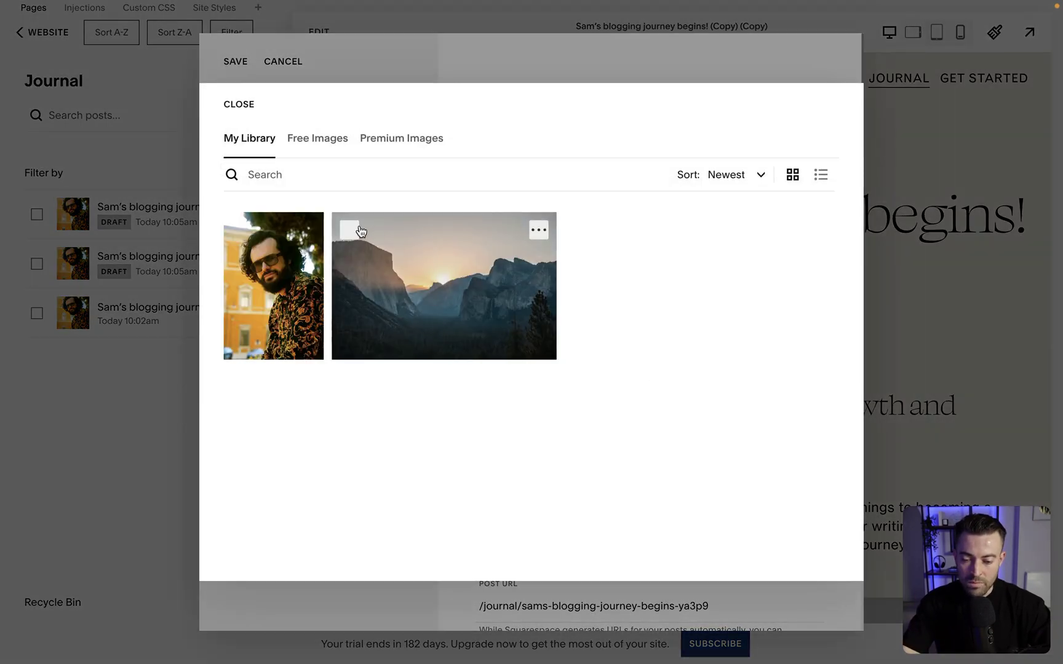
left_click(451, 275)
left_click(816, 556)
Step: Set the second post's status to Published and save it
left_click(258, 203)
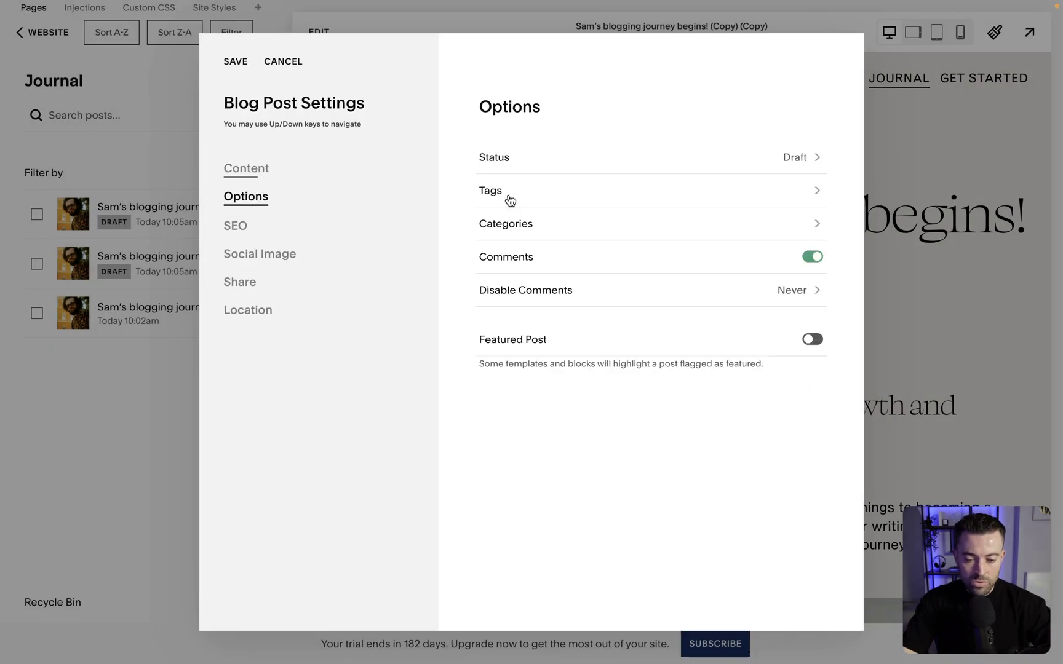
left_click(598, 166)
left_click(562, 234)
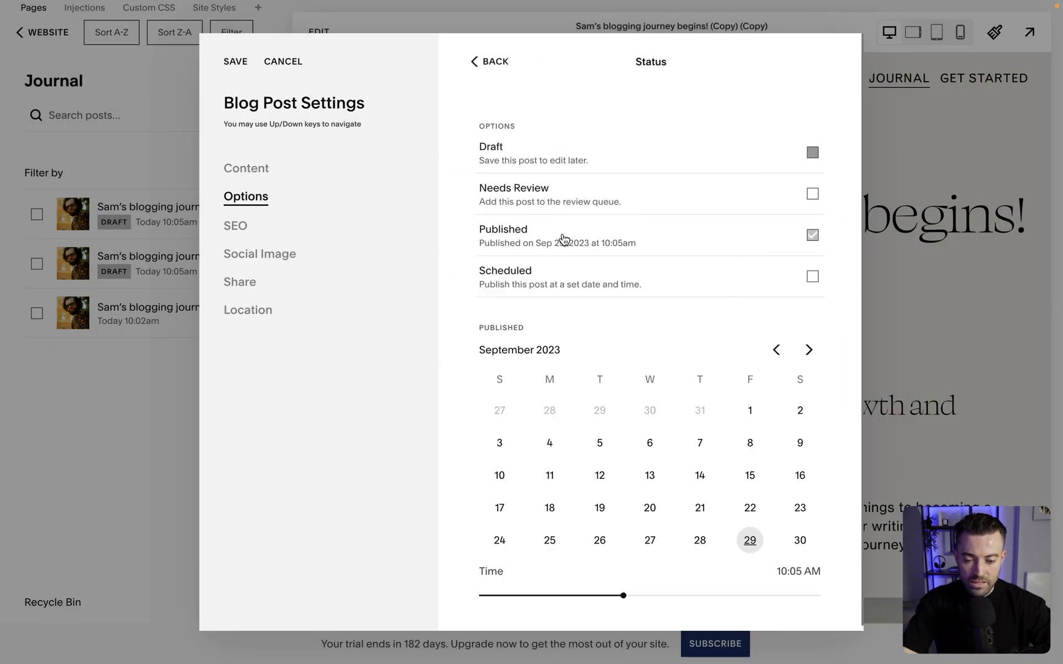
left_click(237, 64)
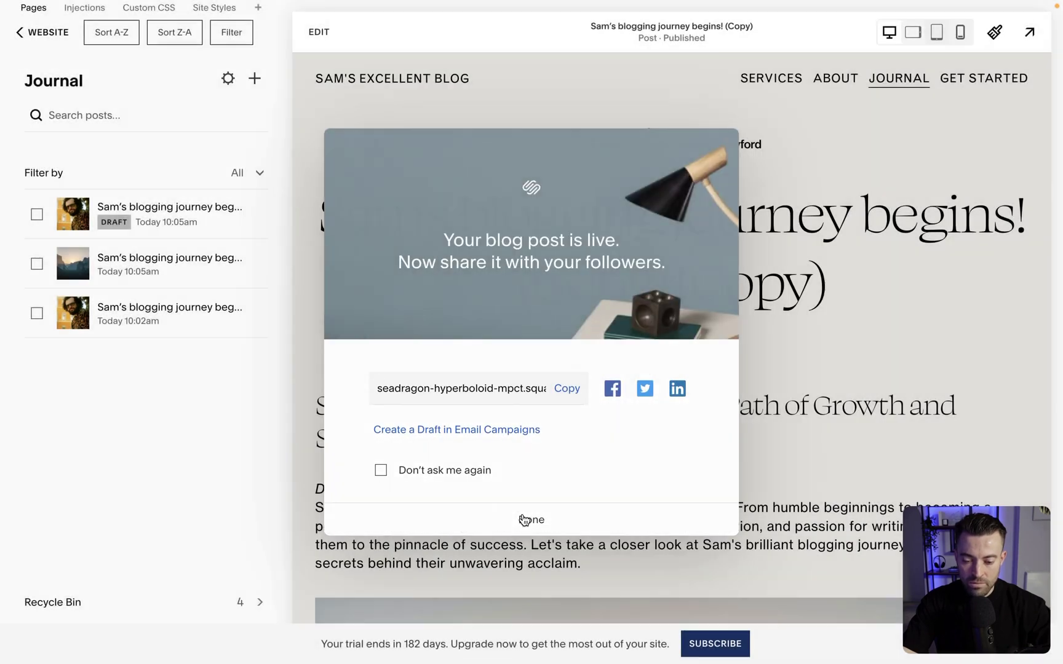
left_click(524, 521)
Step: Replace the top post's featured image with the pink-sunset mountain stock image and save
left_click(259, 217)
left_click(254, 244)
left_click(741, 398)
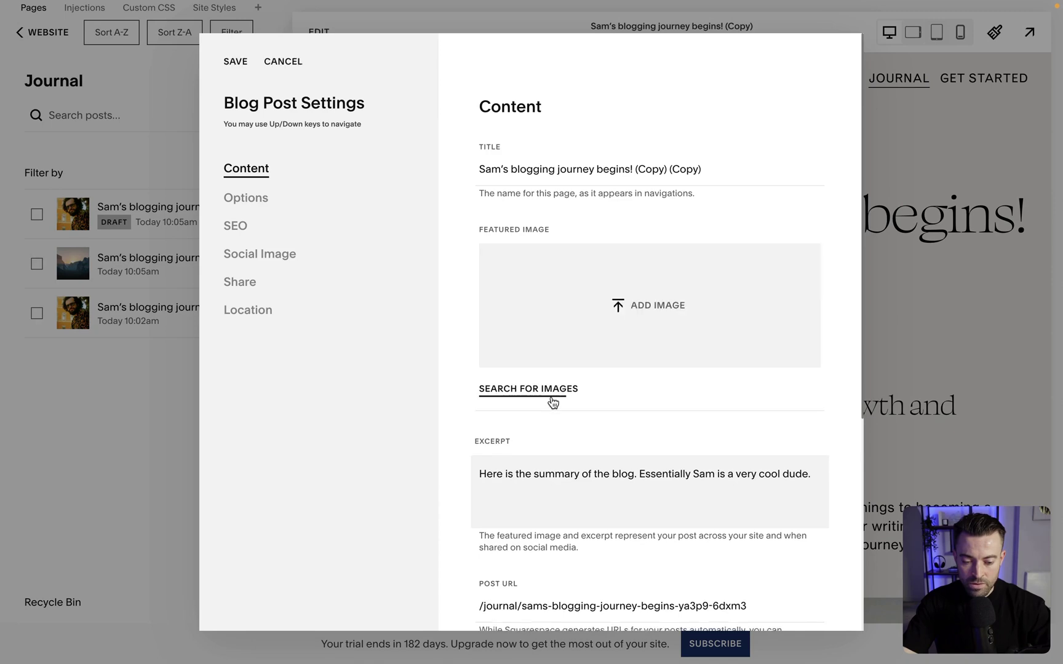
left_click(552, 398)
left_click(326, 140)
scroll(566, 384, "down", 1)
left_click(590, 399)
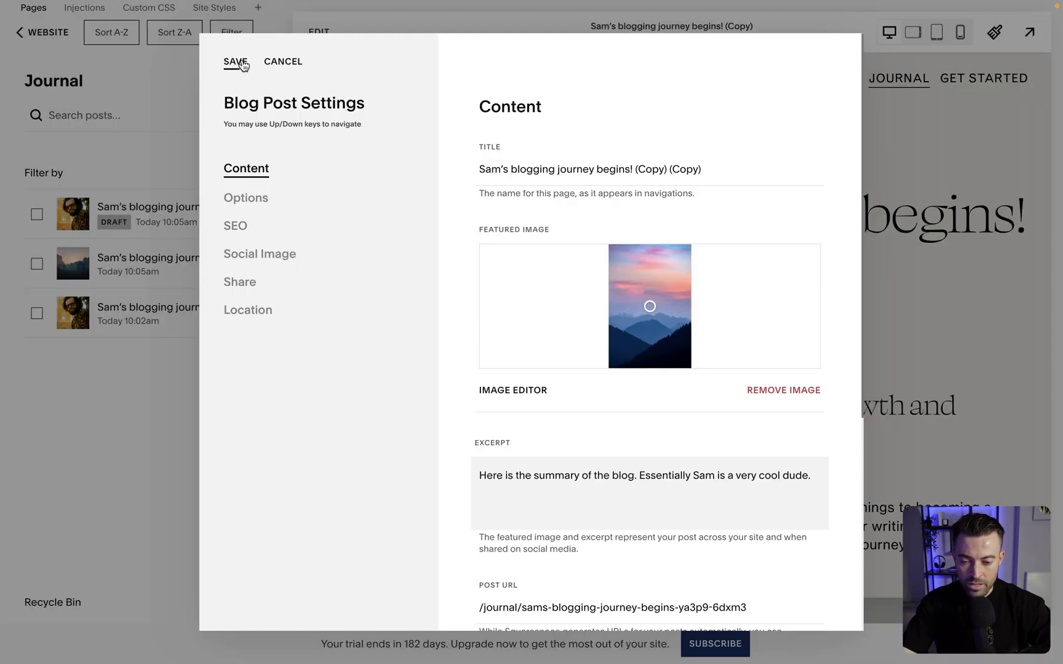
left_click(243, 64)
Step: Set the top post's status to Published and save it
left_click(268, 203)
left_click(567, 165)
left_click(557, 237)
left_click(237, 64)
left_click(571, 521)
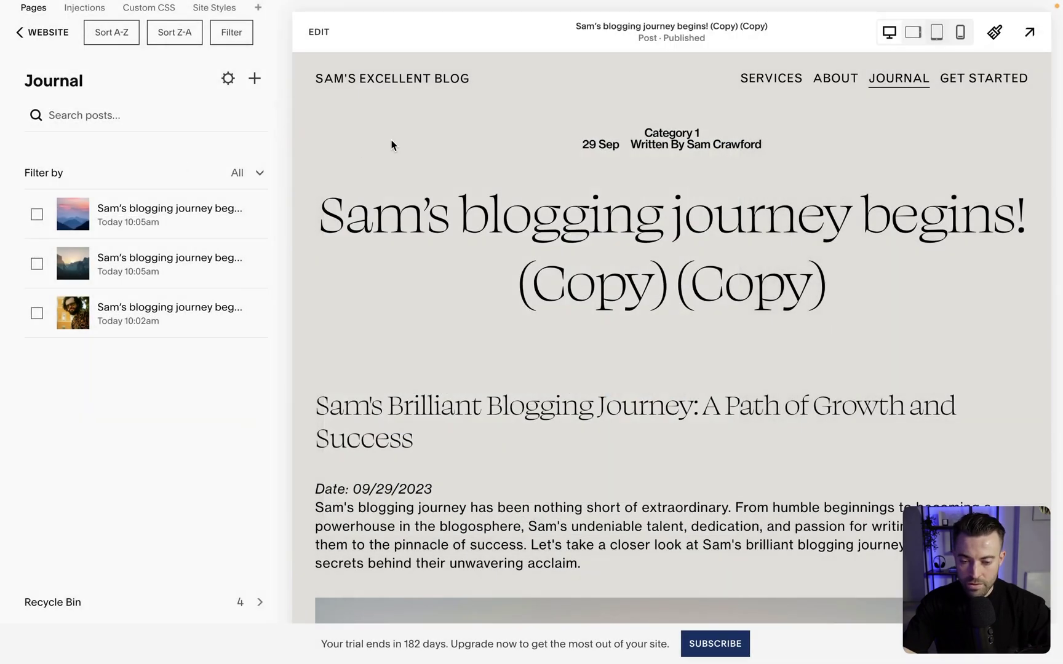
Step: Preview the Journal page full screen, then open it for editing
left_click(902, 83)
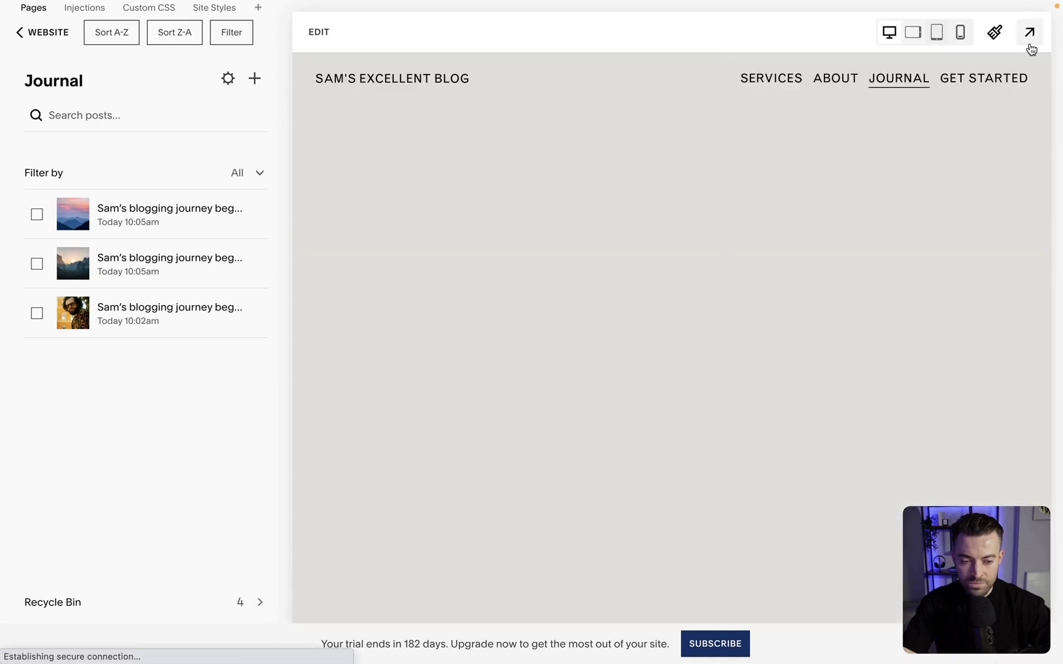
left_click(1029, 34)
scroll(737, 311, "down", 5)
scroll(738, 311, "up", 5)
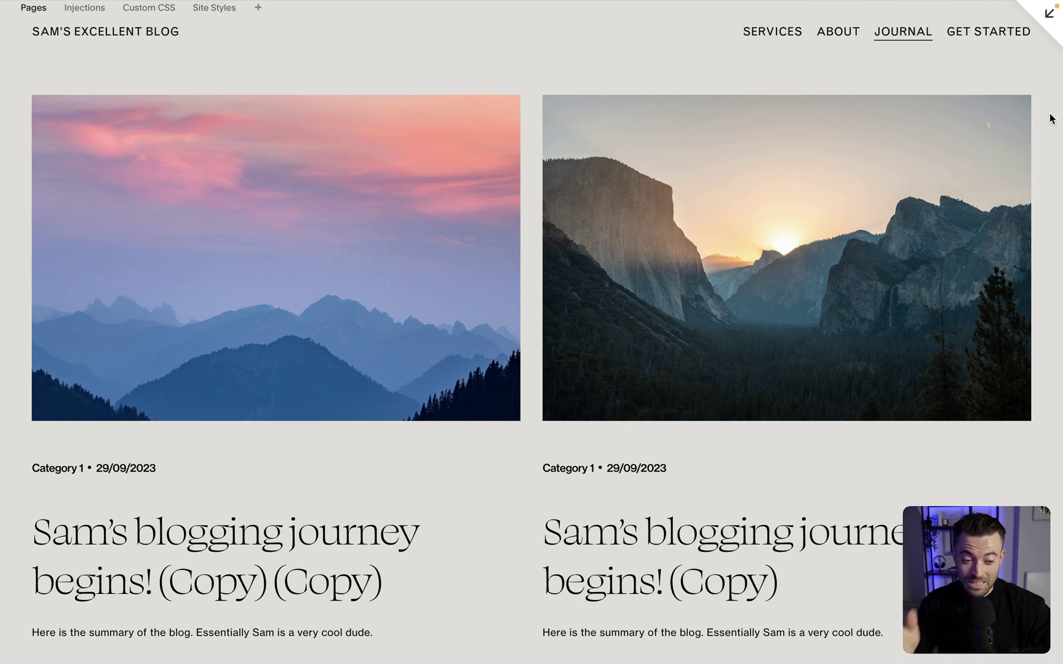
left_click(1055, 21)
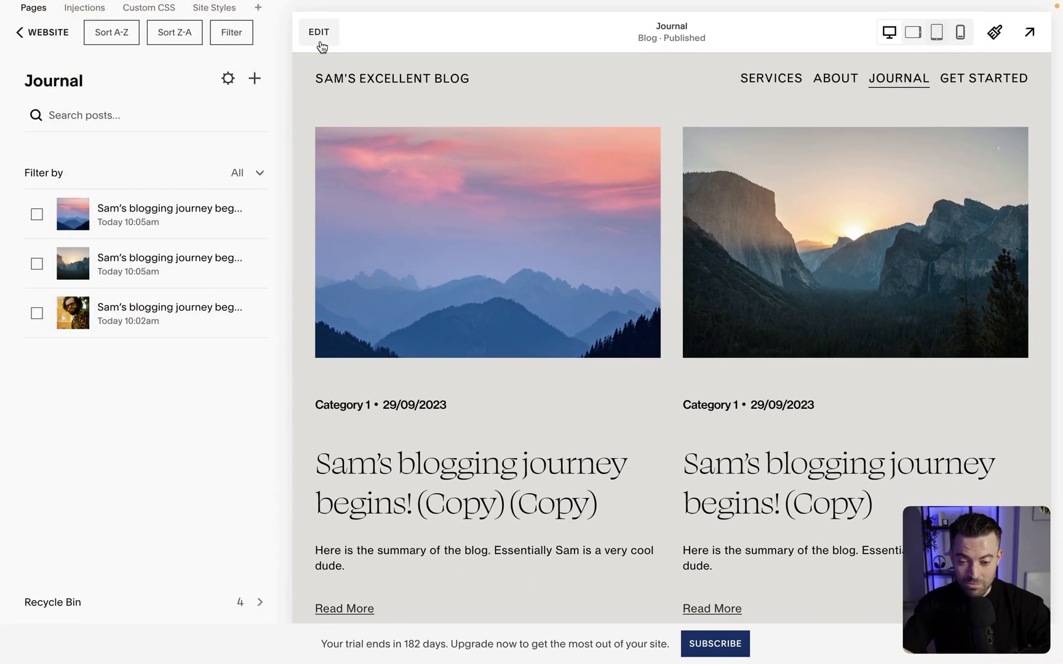
left_click(319, 34)
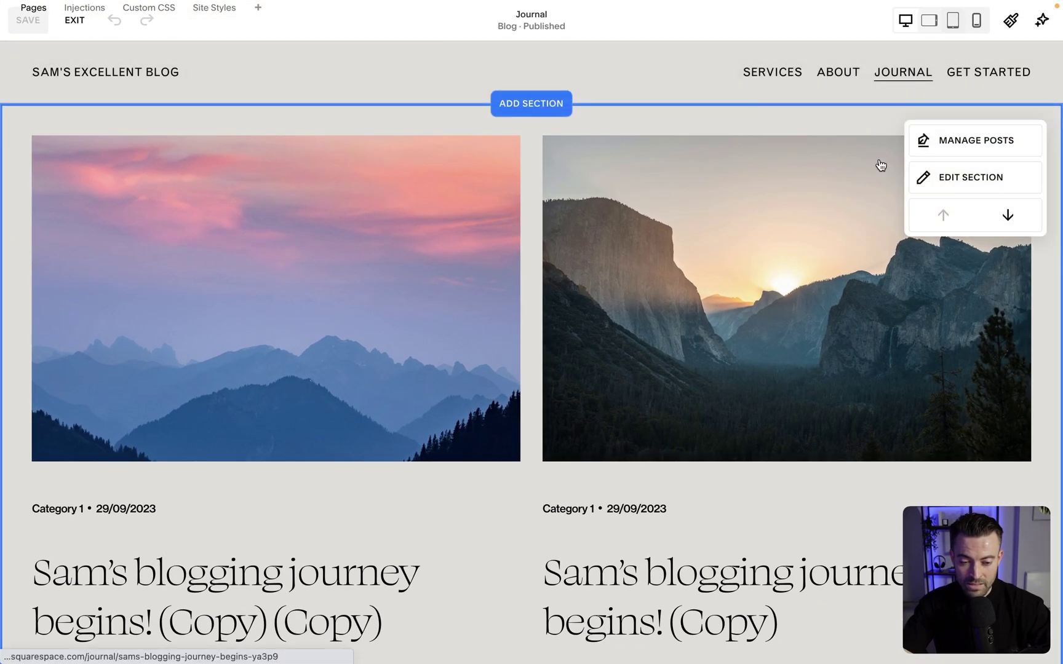
Step: Try the Side By Side and Single Column layouts for the blog section
left_click(971, 177)
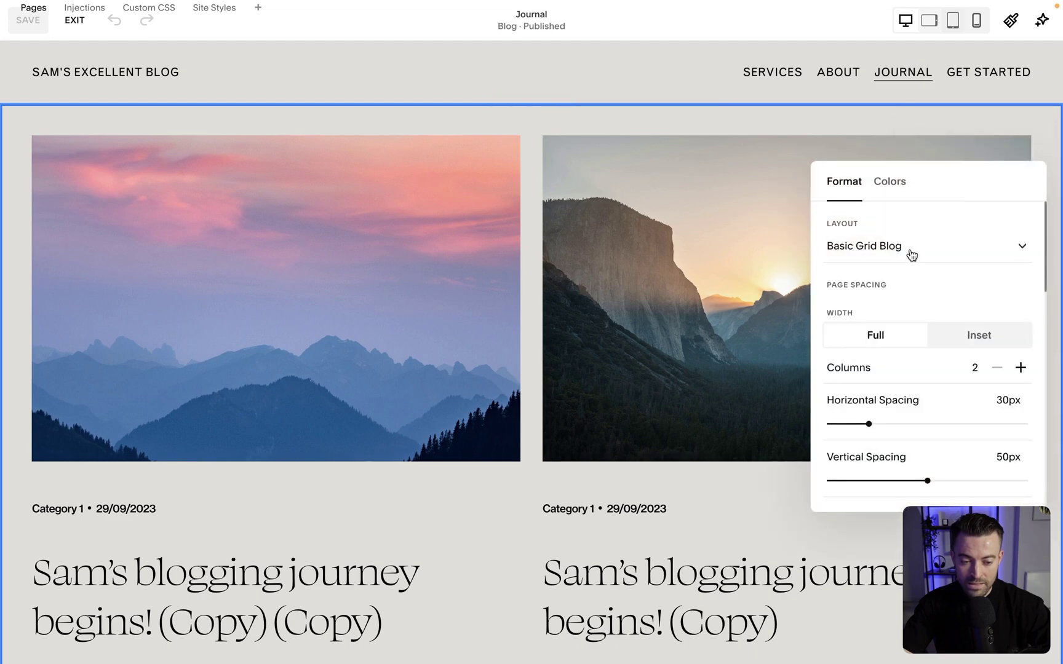
left_click(898, 252)
left_click(899, 289)
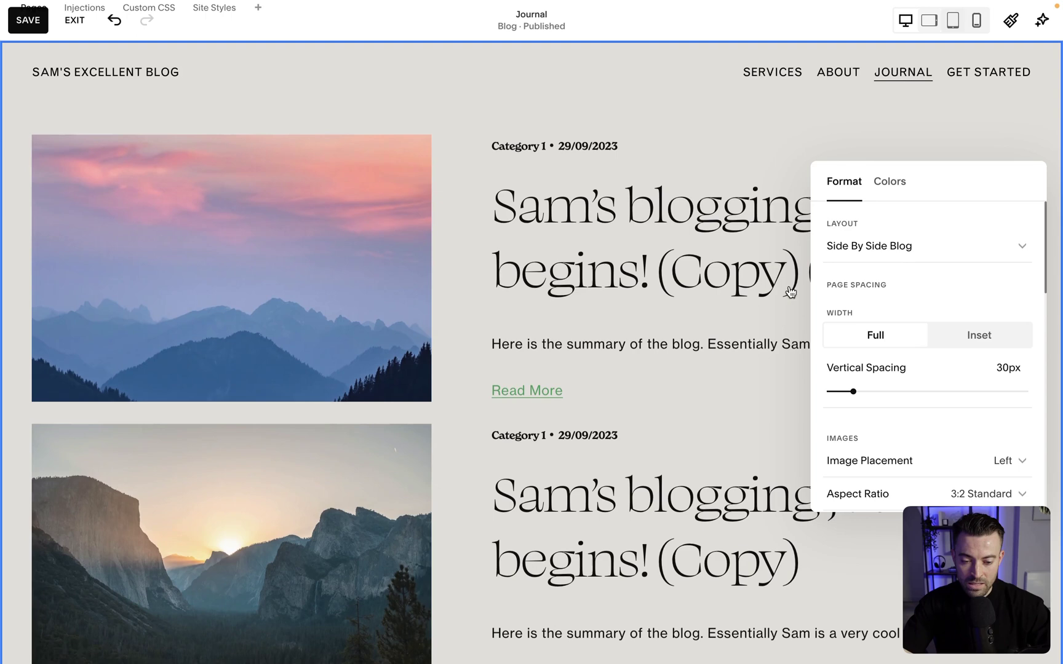
left_click(922, 253)
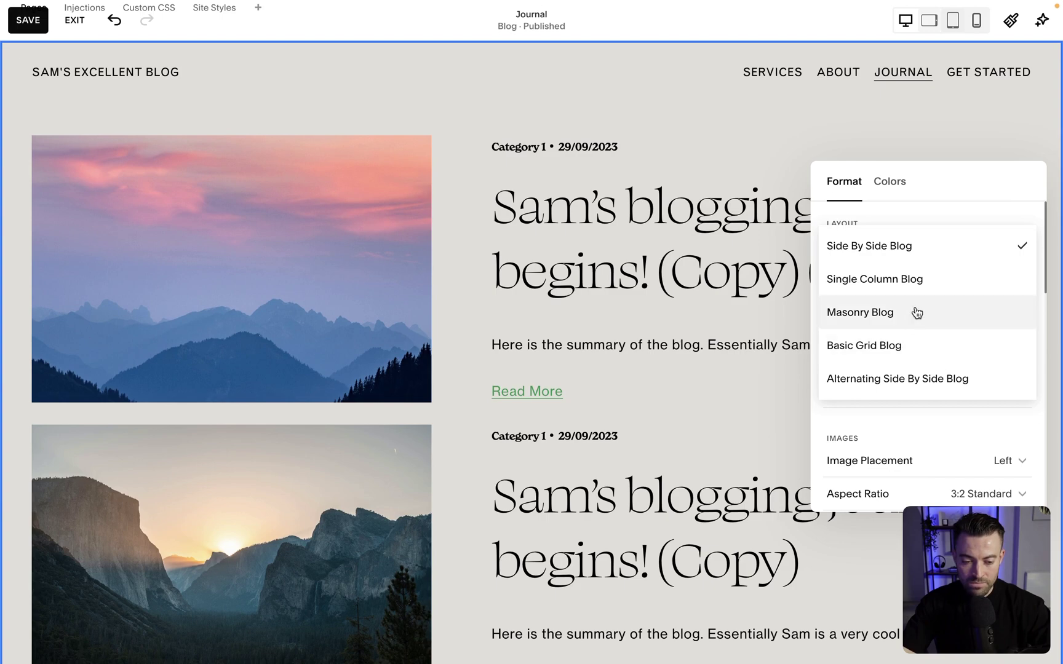
left_click(920, 283)
scroll(712, 382, "down", 10)
scroll(714, 387, "up", 6)
scroll(712, 388, "up", 4)
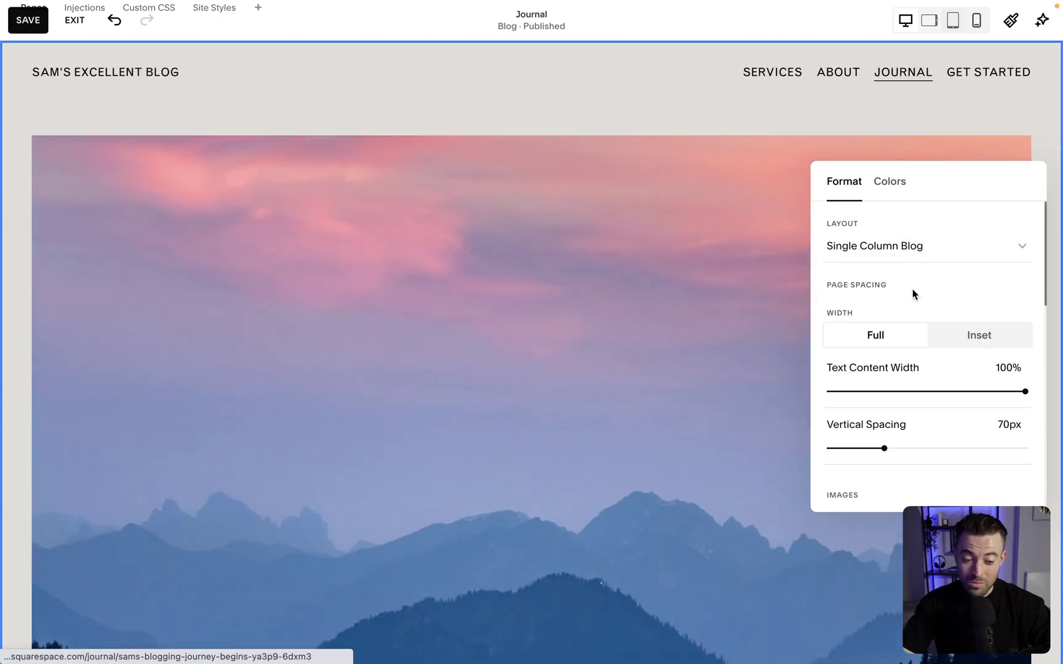
Step: Try the Masonry layout, then switch the blog to Basic Grid Blog
left_click(926, 249)
left_click(905, 313)
scroll(677, 314, "down", 8)
scroll(677, 314, "down", 4)
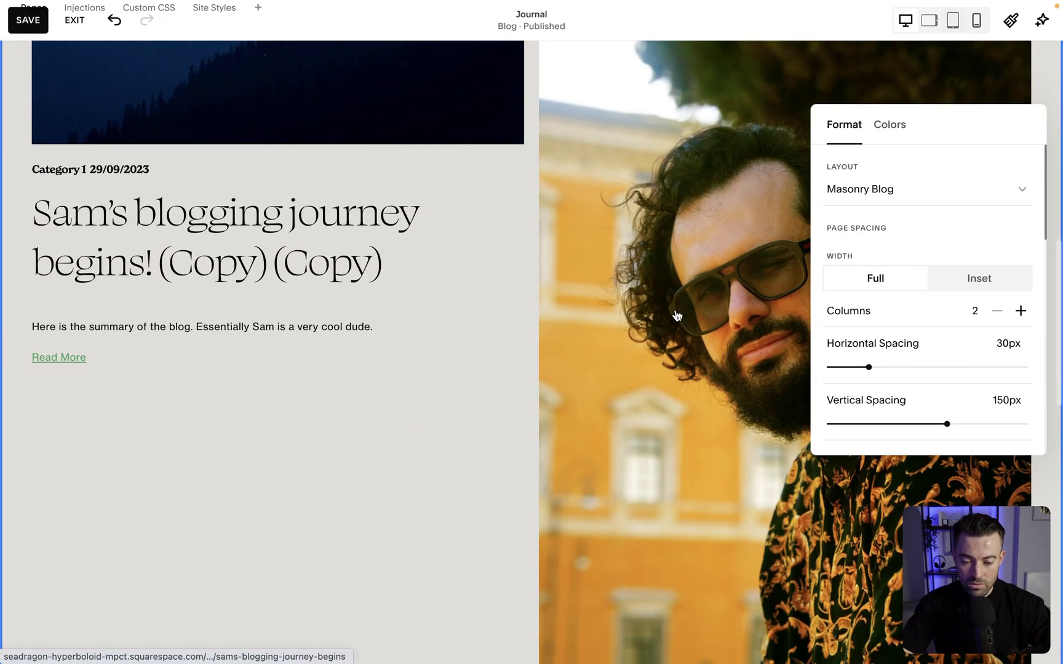
scroll(676, 314, "up", 4)
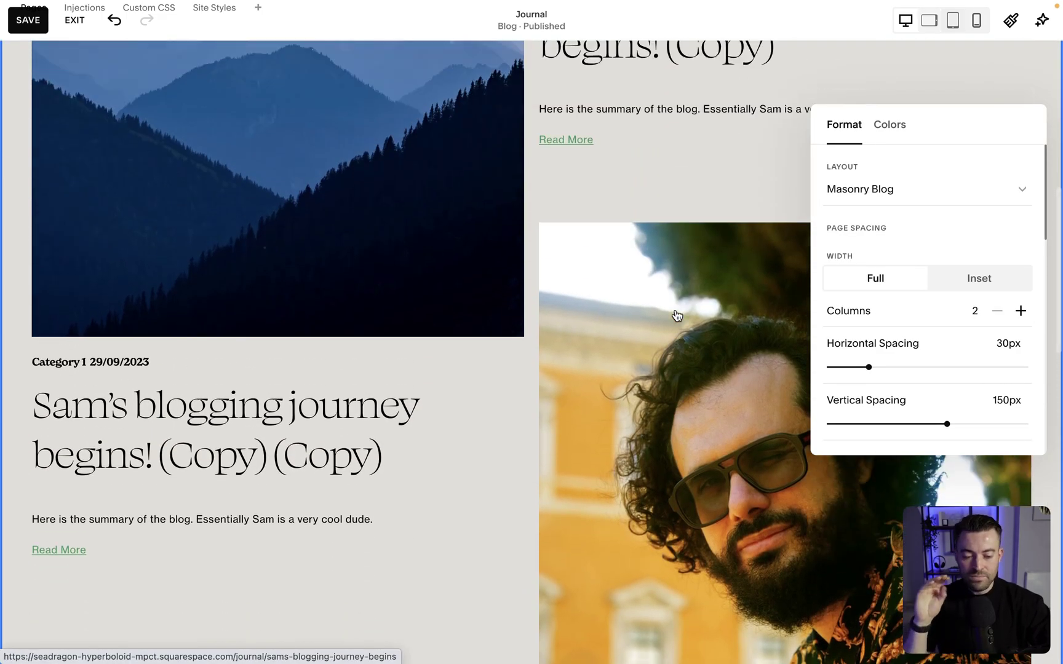
scroll(677, 315, "up", 3)
scroll(676, 315, "up", 2)
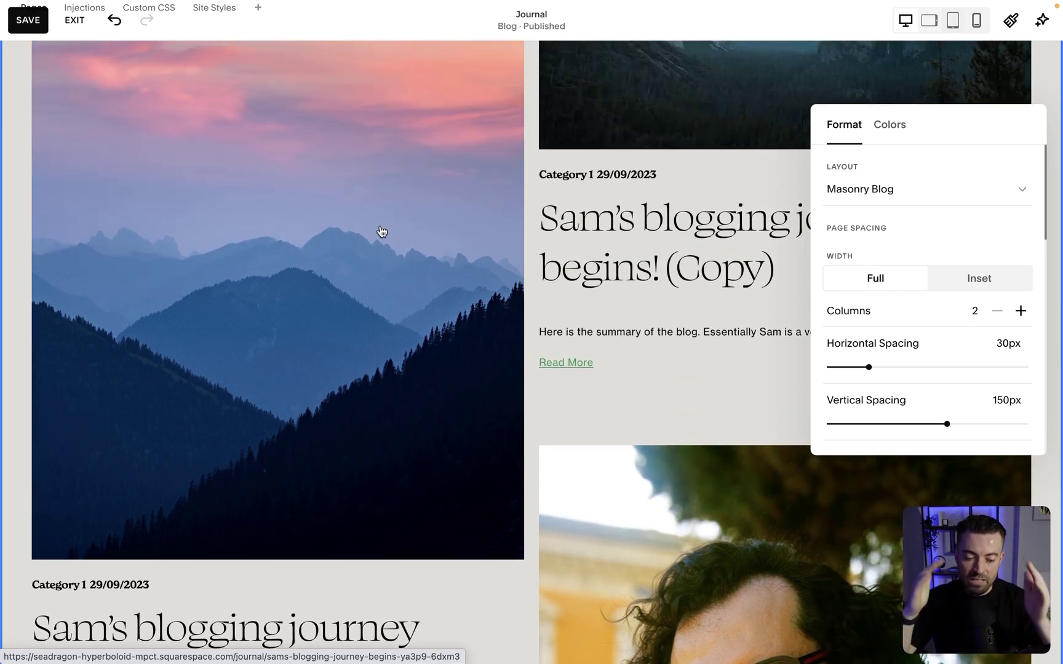
left_click(922, 188)
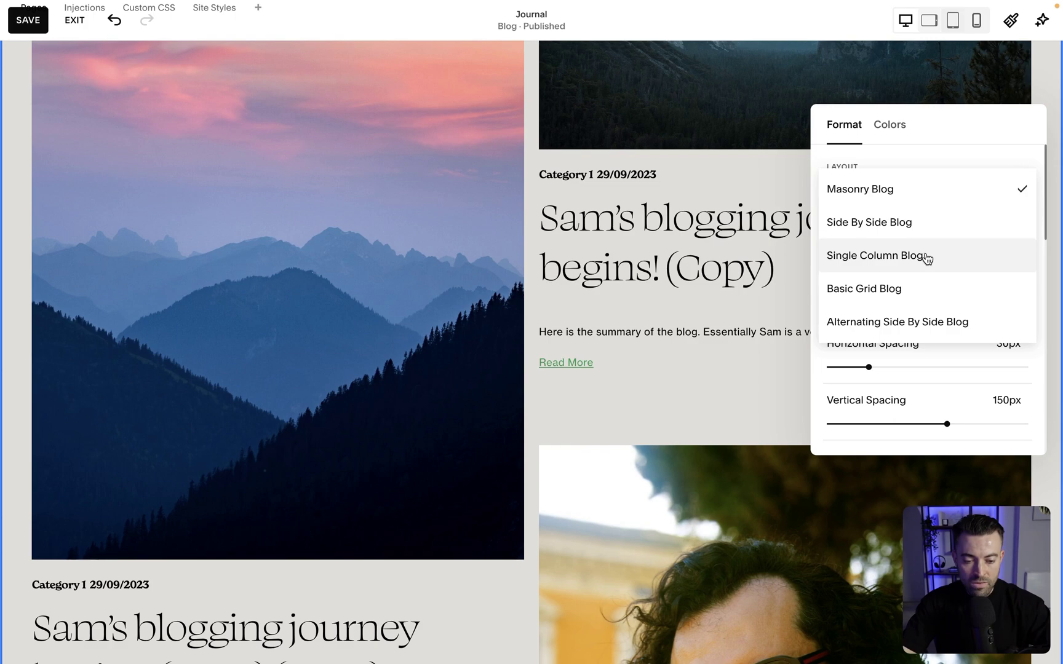
left_click(913, 289)
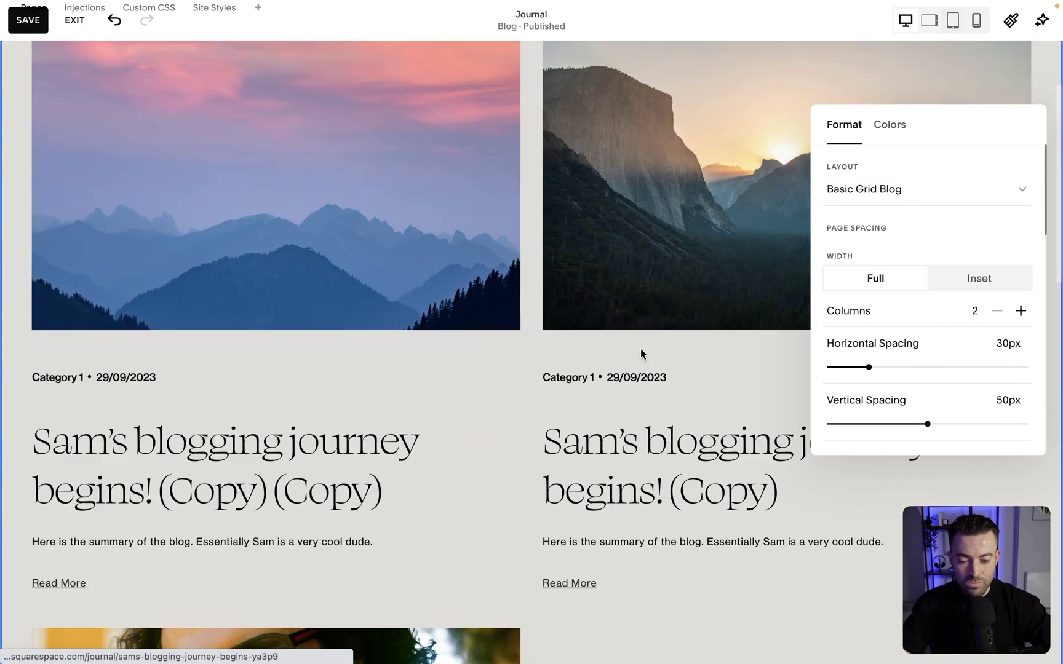
Step: Switch the blog to Alternating Side By Side Blog and reopen its layout options
left_click(961, 192)
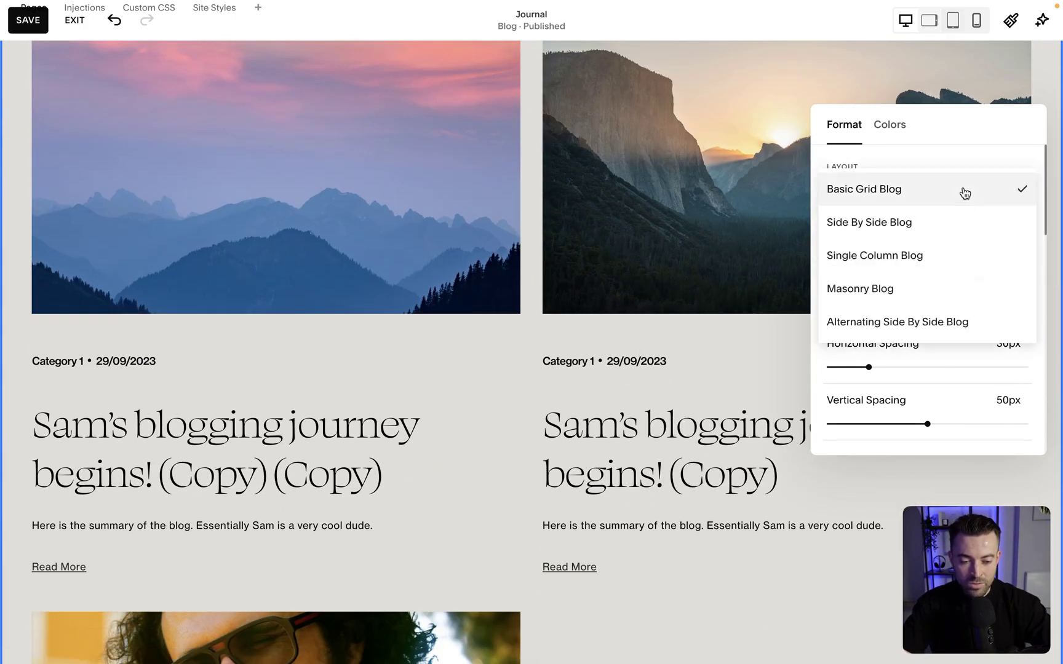
left_click(938, 326)
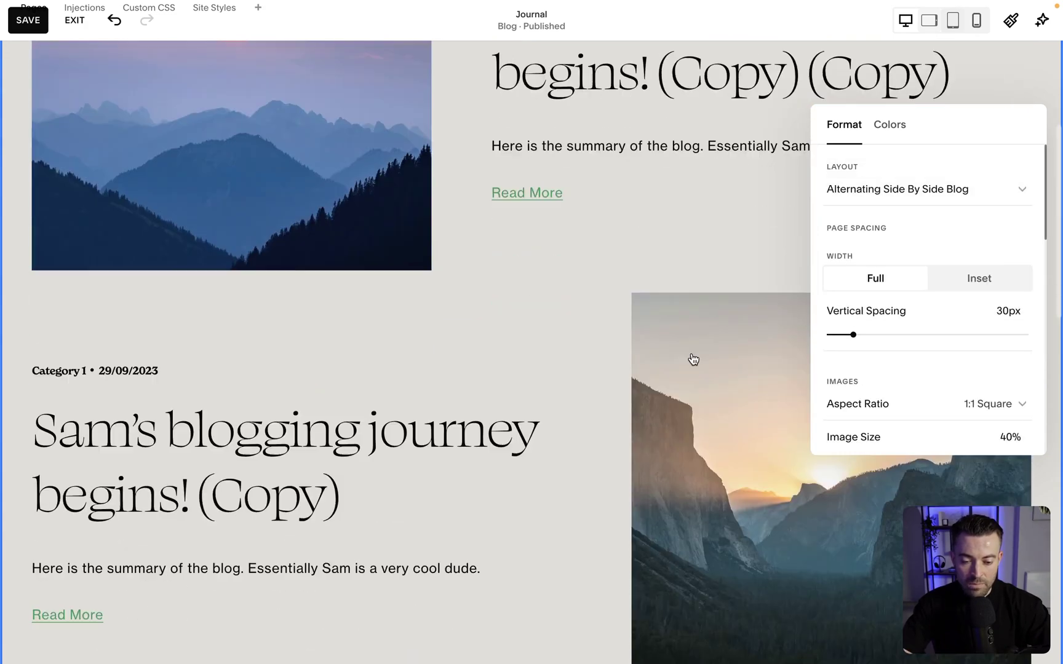
scroll(693, 359, "up", 1)
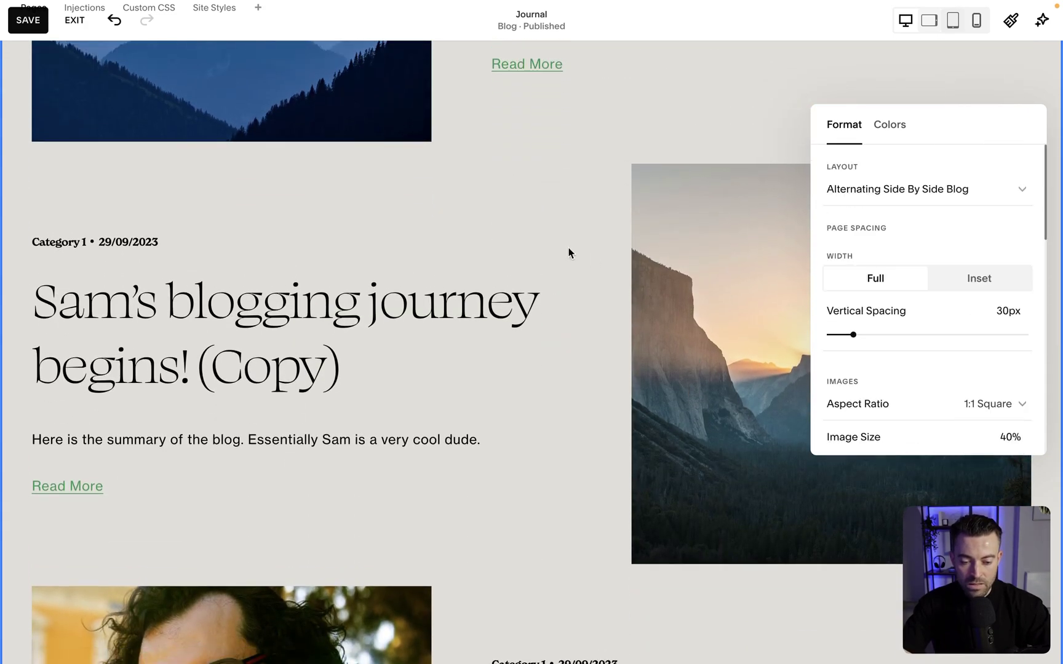
left_click(556, 244)
scroll(556, 245, "up", 6)
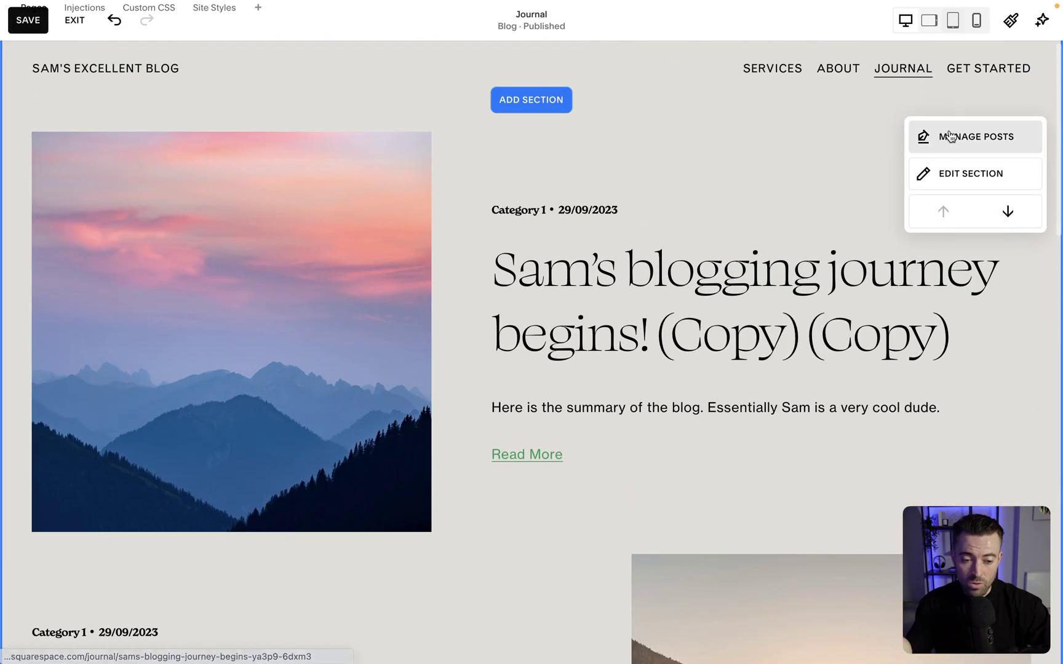
left_click(944, 173)
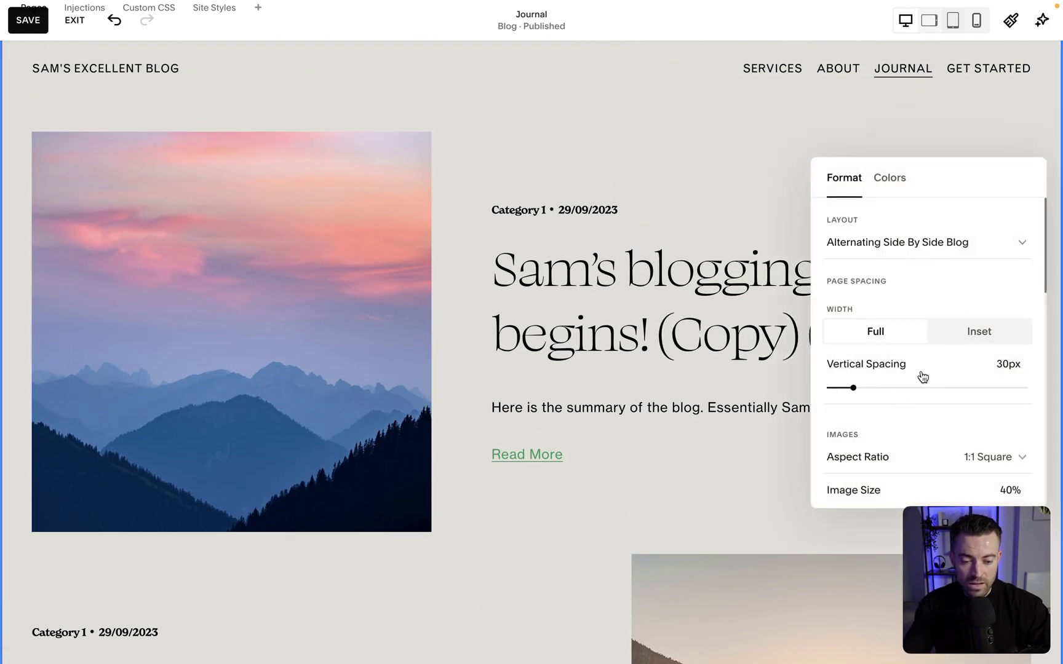
scroll(921, 373, "down", 4)
scroll(920, 372, "up", 4)
left_click(962, 246)
Step: Use the Basic Grid Blog layout at full width with 3 columns
left_click(895, 376)
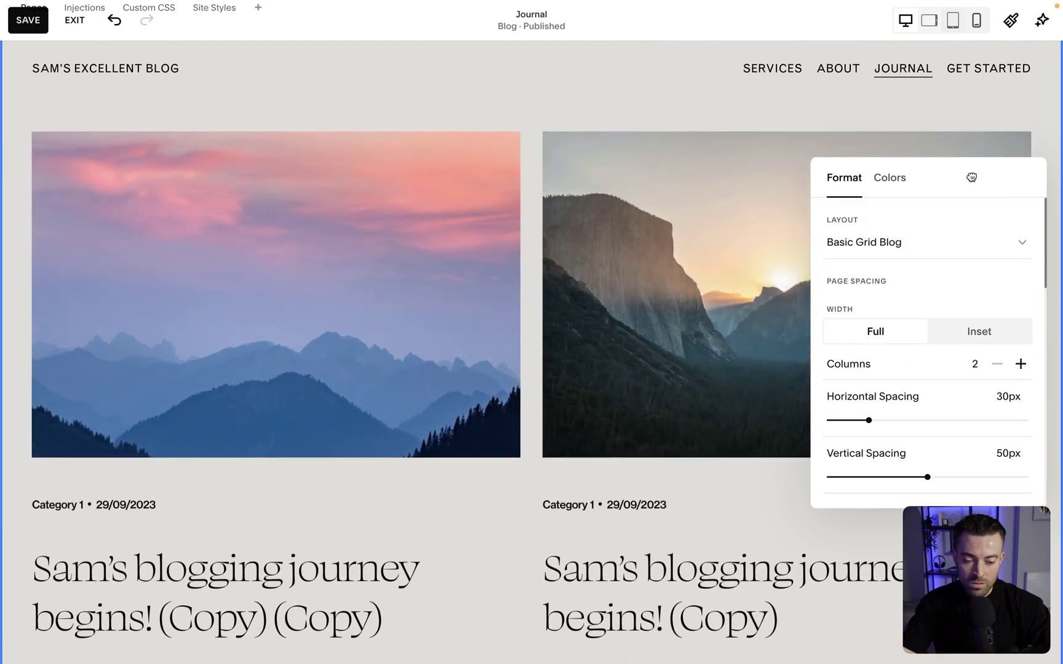
left_click_drag(968, 175, 577, 147)
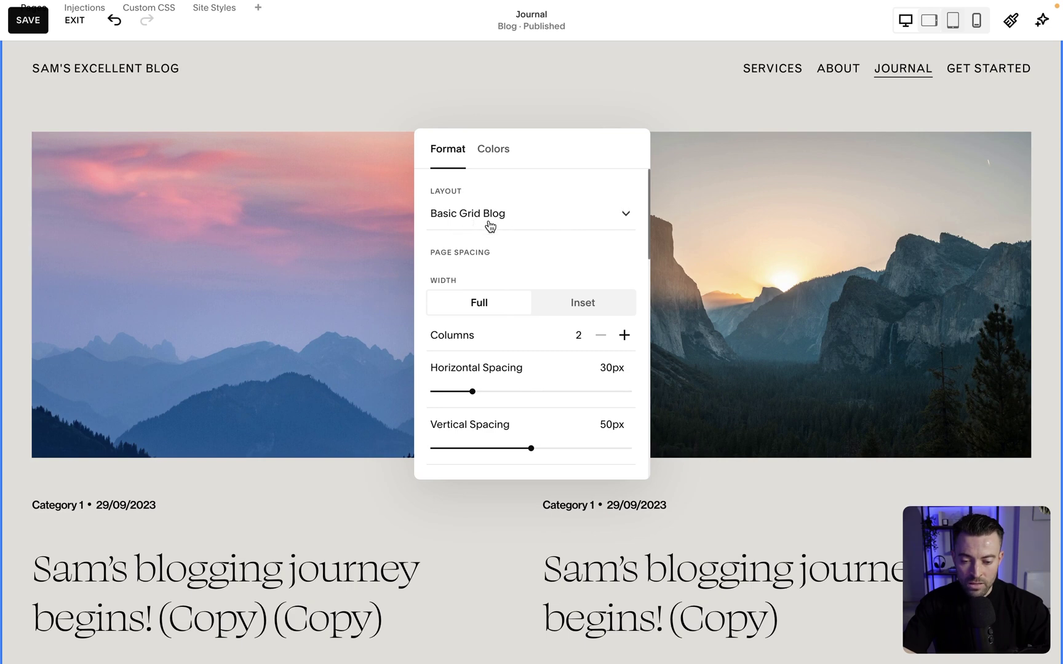
left_click(560, 305)
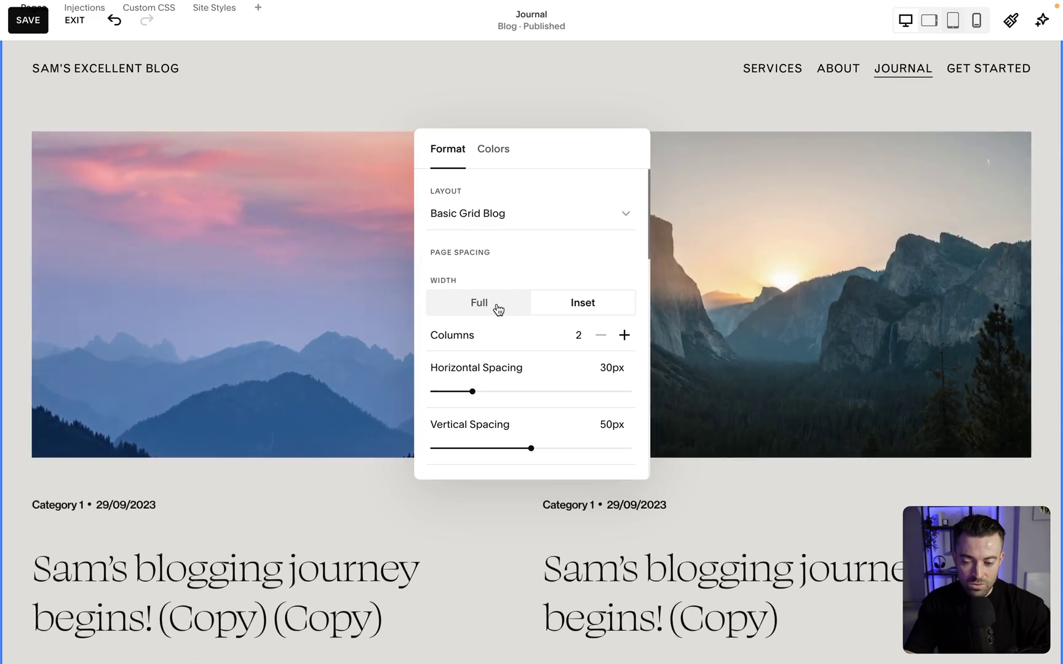
left_click(497, 308)
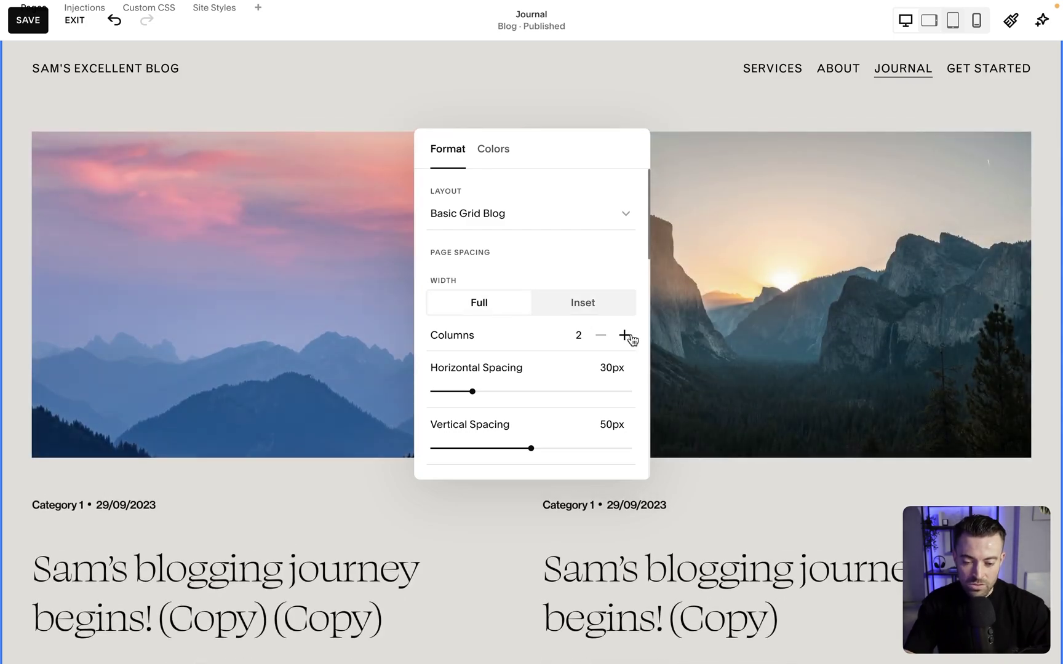
left_click(624, 336)
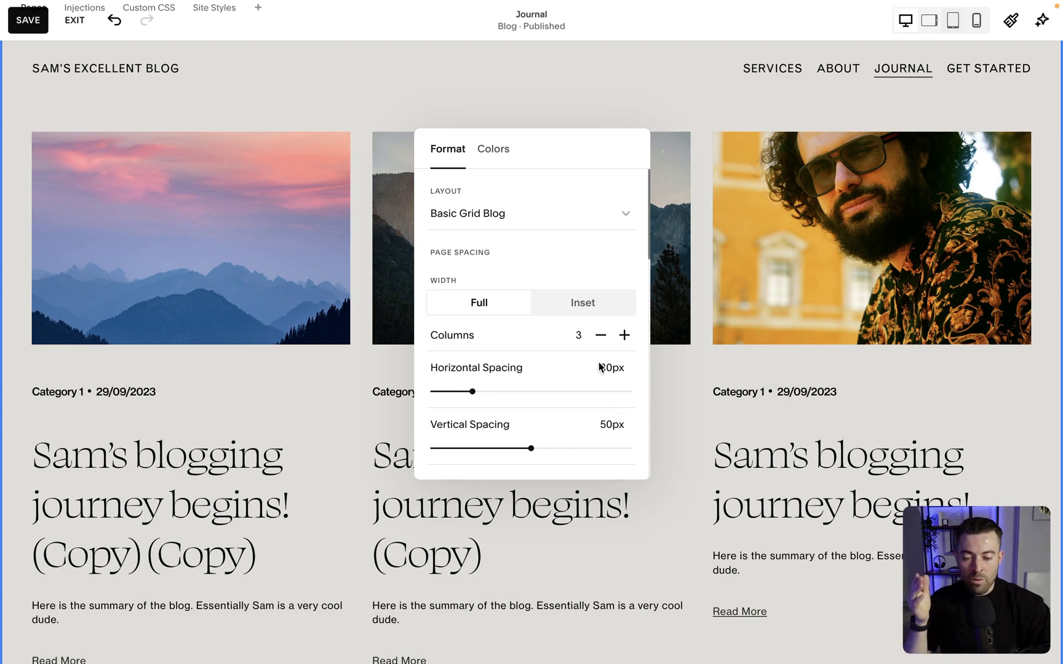
Step: Set the grid's horizontal and vertical spacing to 25px
mouse_move(472, 392)
left_mouse_down()
mouse_move(579, 392)
mouse_move(408, 403)
mouse_move(550, 408)
mouse_move(421, 406)
mouse_move(512, 391)
mouse_move(636, 406)
mouse_move(465, 391)
left_mouse_up()
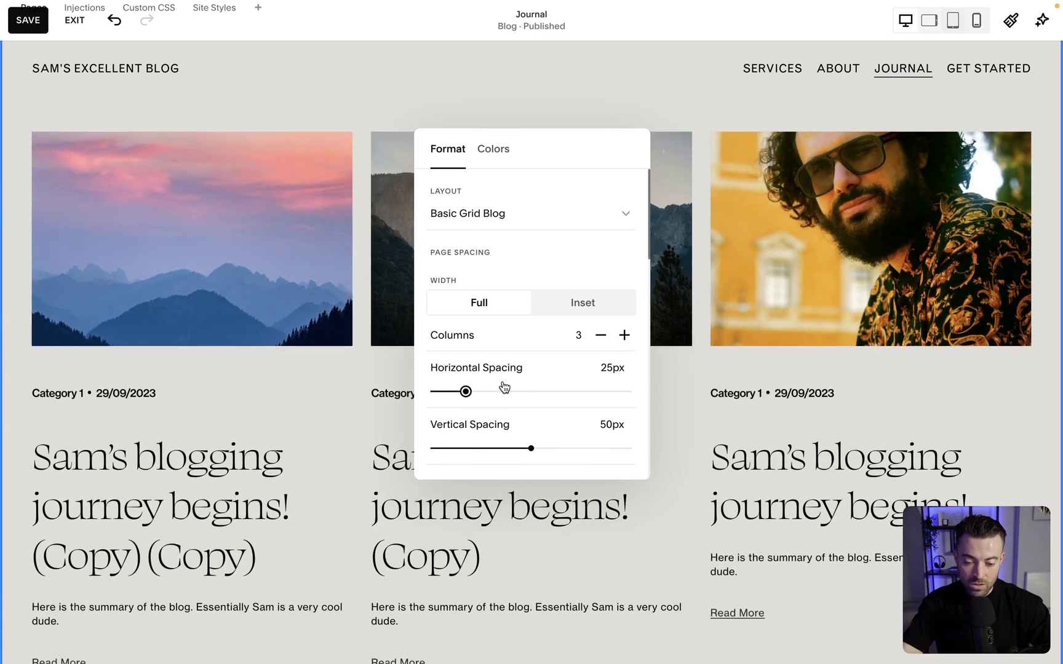
scroll(515, 381, "down", 3)
scroll(325, 424, "down", 4)
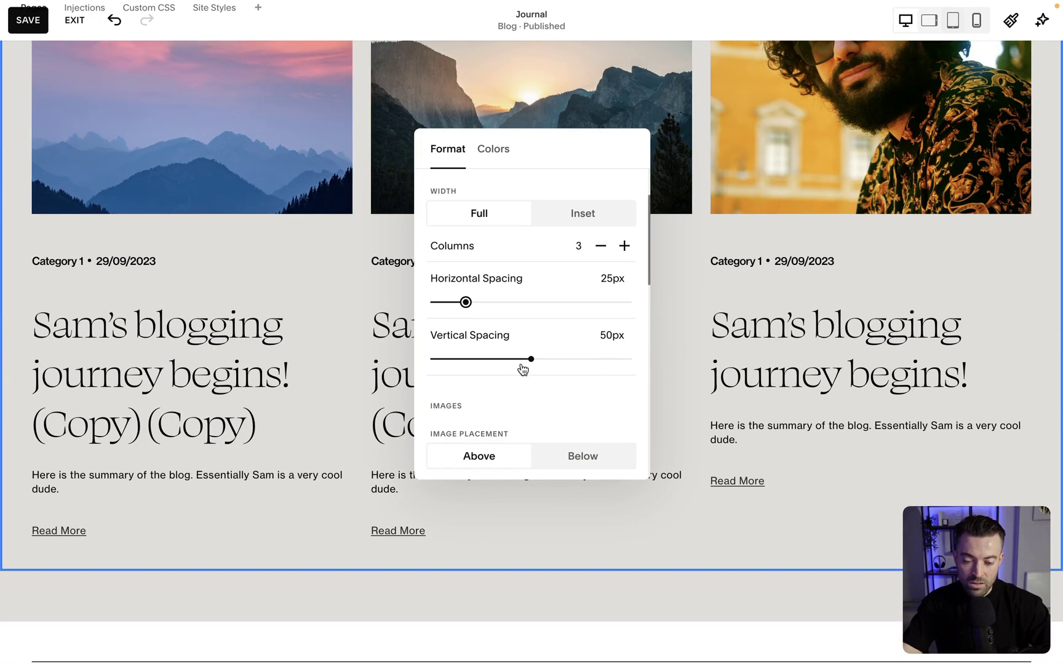
mouse_move(490, 358)
left_mouse_down()
mouse_move(473, 359)
mouse_move(482, 359)
left_mouse_up()
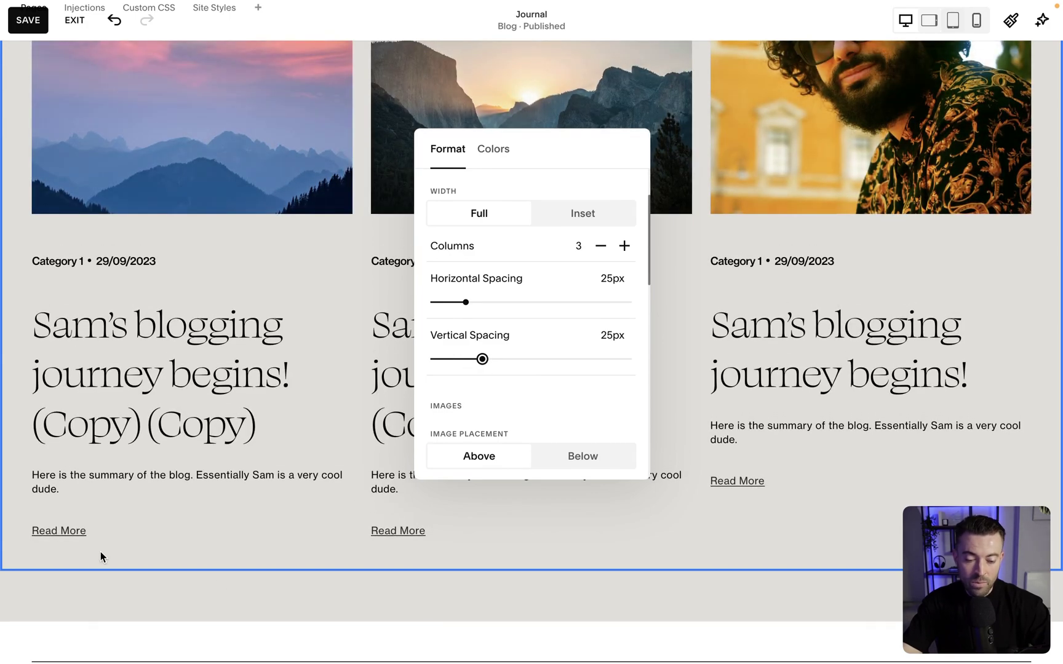
scroll(536, 554, "down", 3)
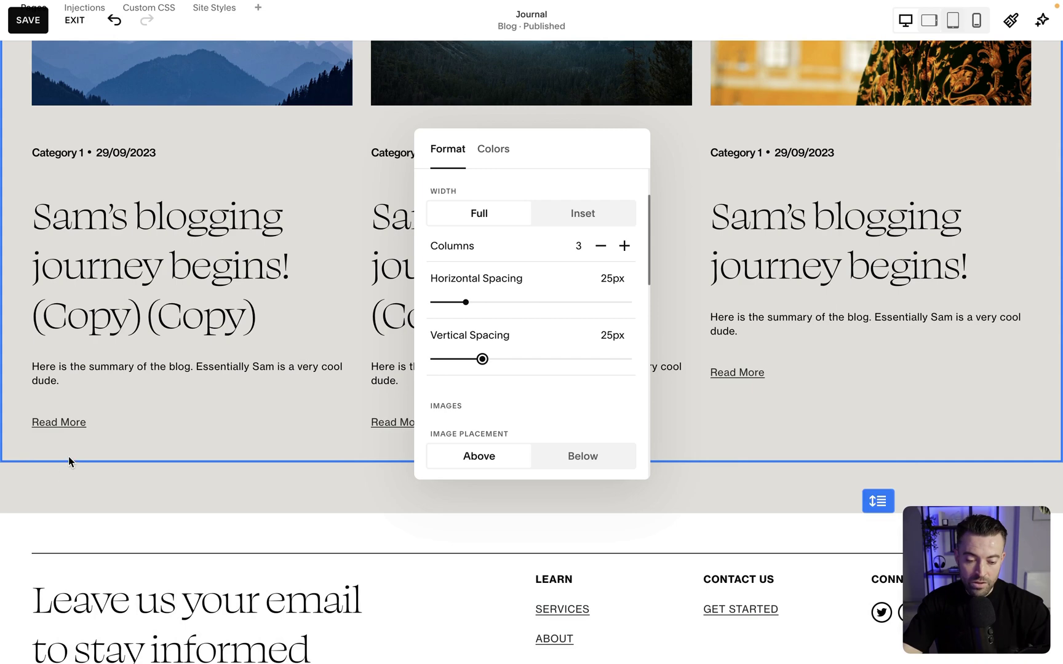
scroll(148, 295, "up", 6)
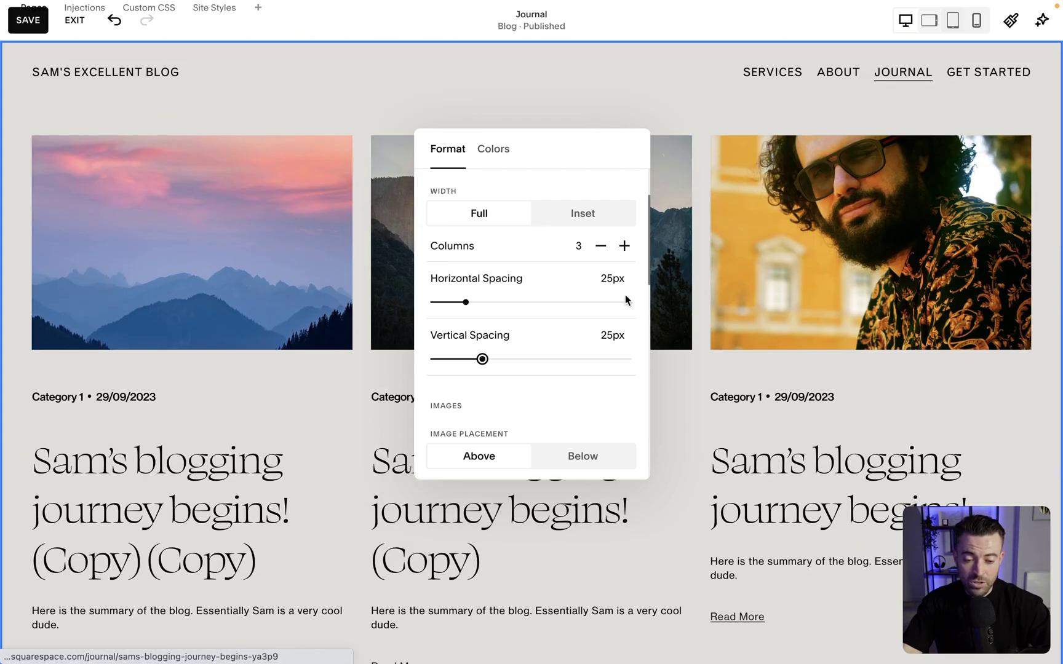
scroll(612, 333, "down", 4)
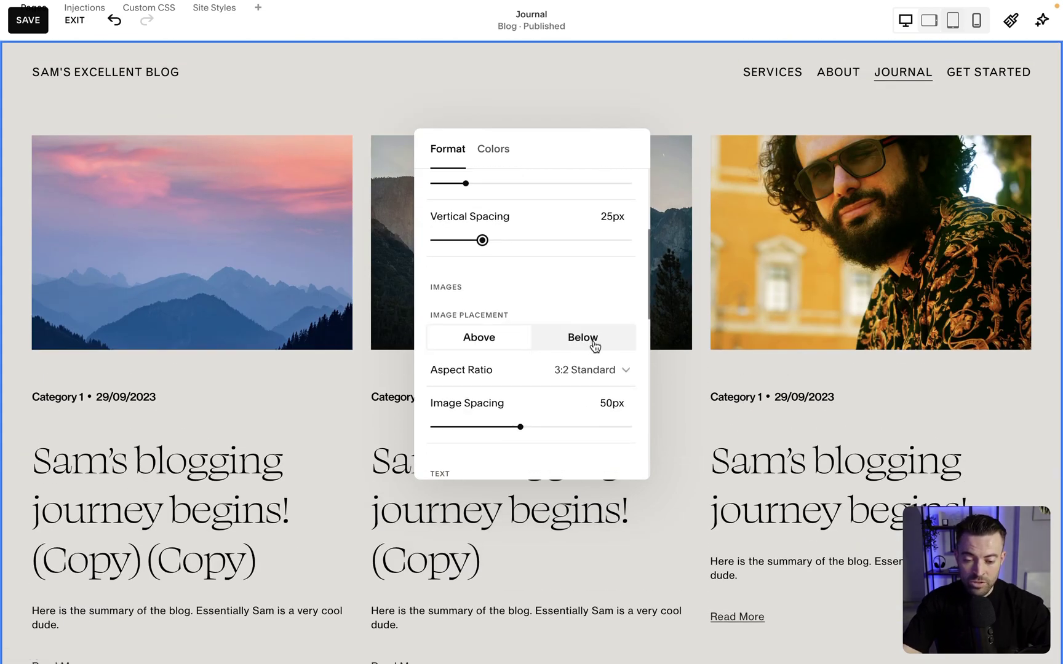
Step: Keep the post images above the text and make them 1:1 square
left_click(591, 339)
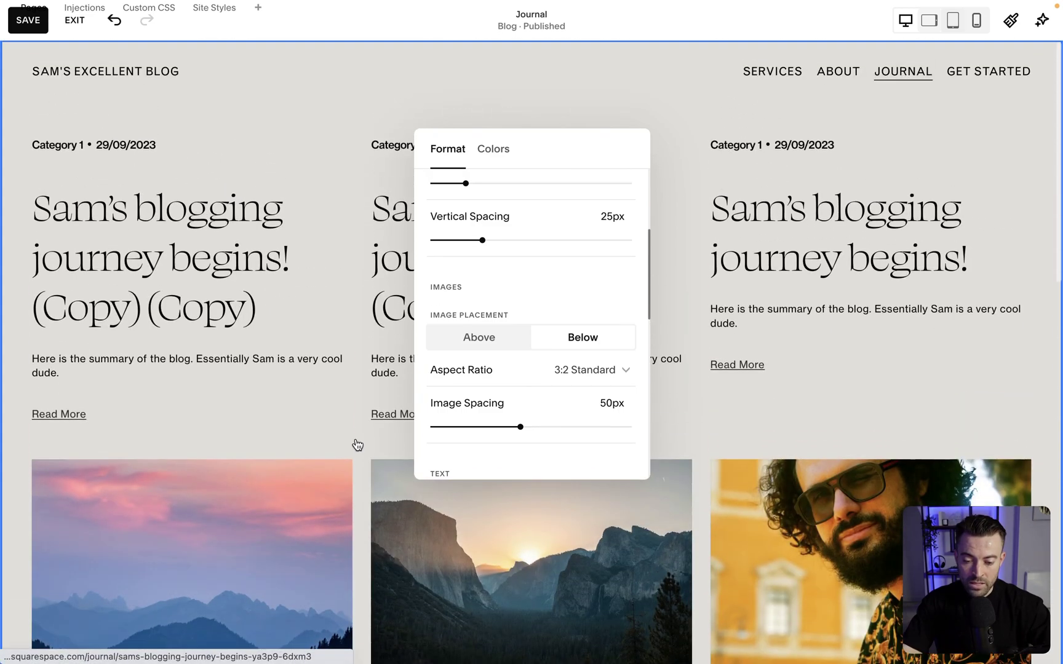
left_click(493, 349)
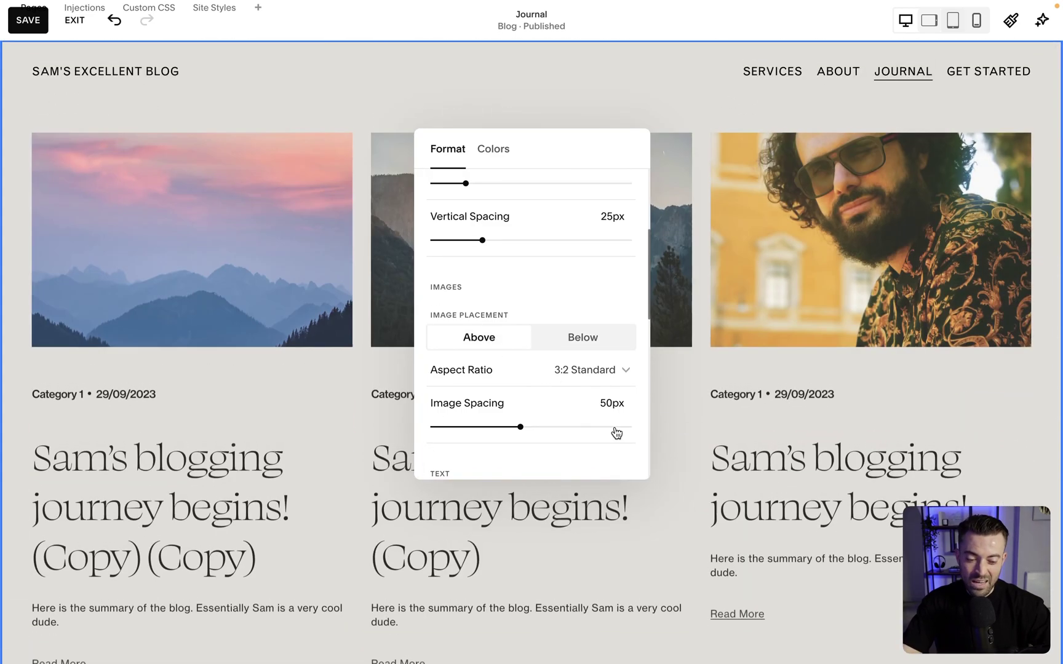
scroll(548, 393, "down", 3)
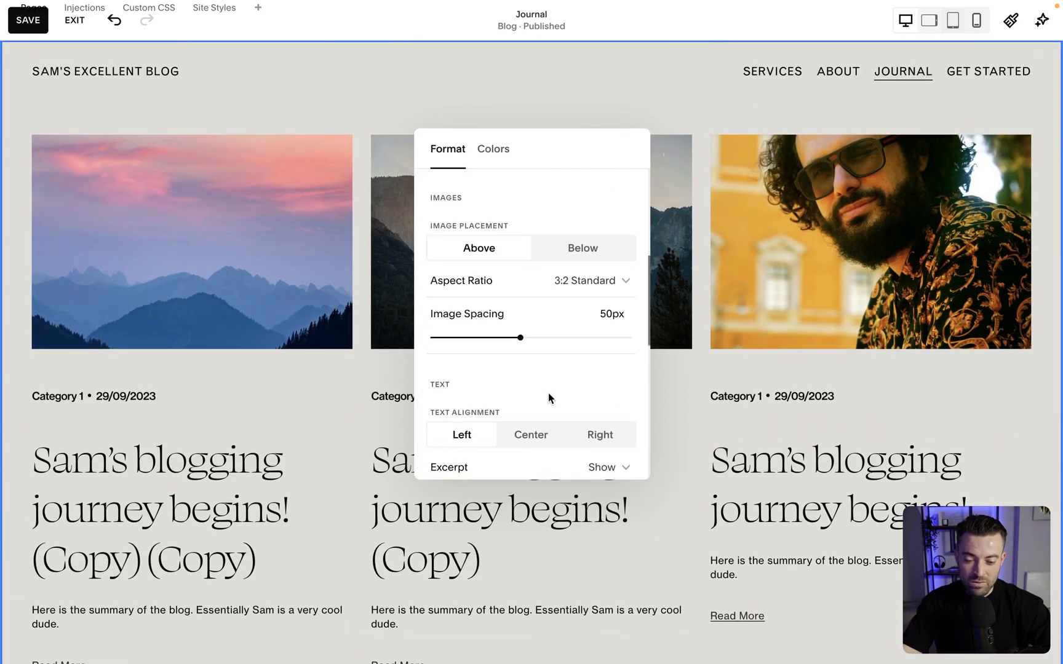
left_click(597, 280)
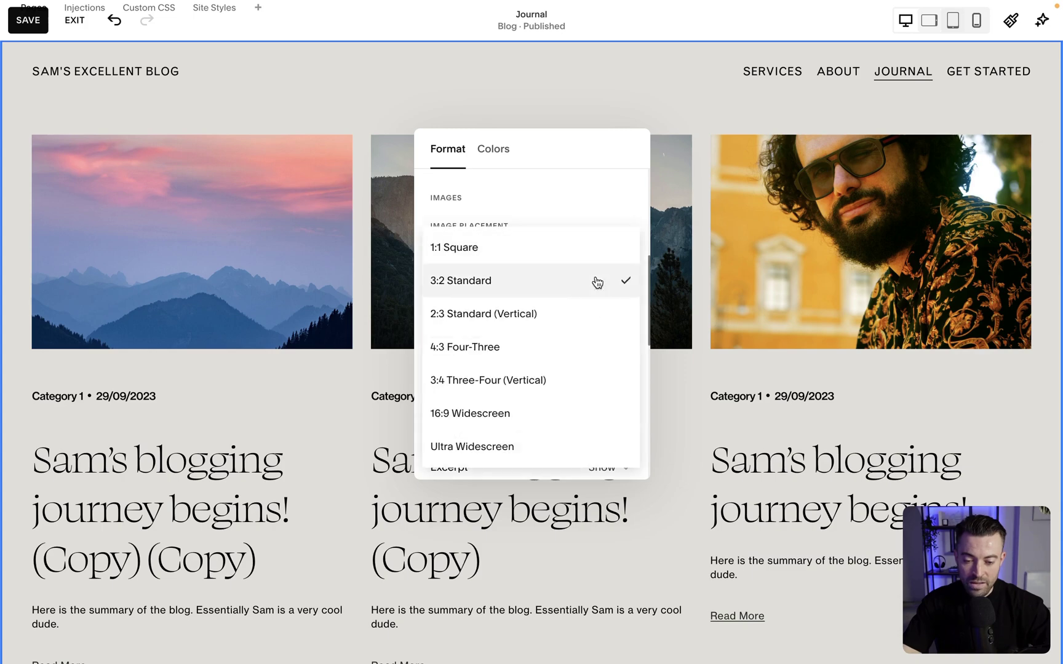
left_click(543, 256)
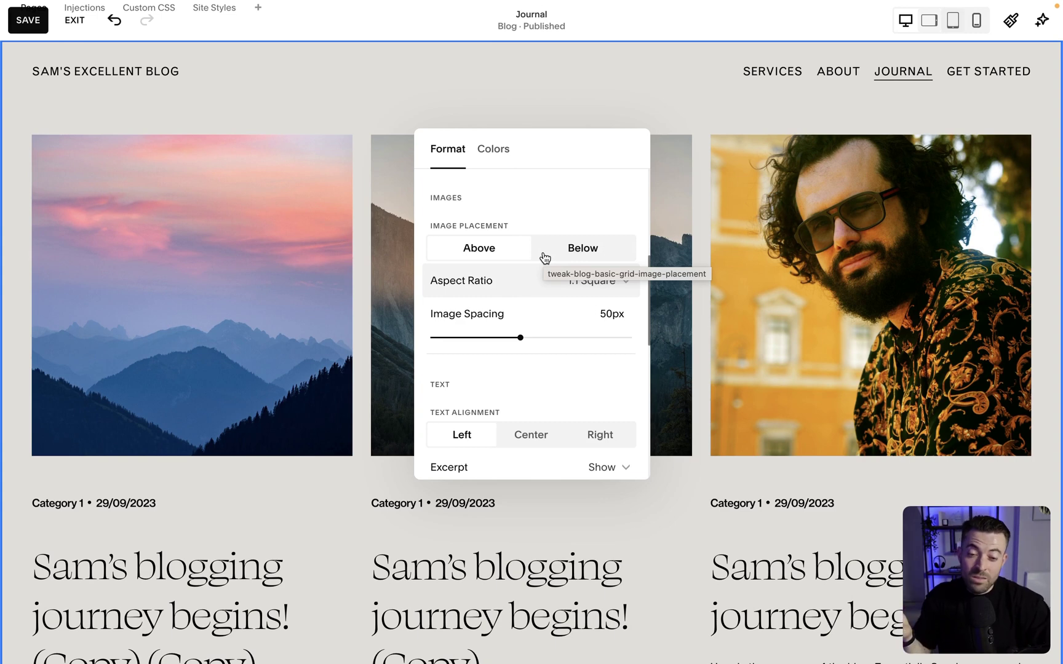
Step: Set the image spacing to 25px
scroll(572, 332, "down", 3)
scroll(573, 328, "up", 1)
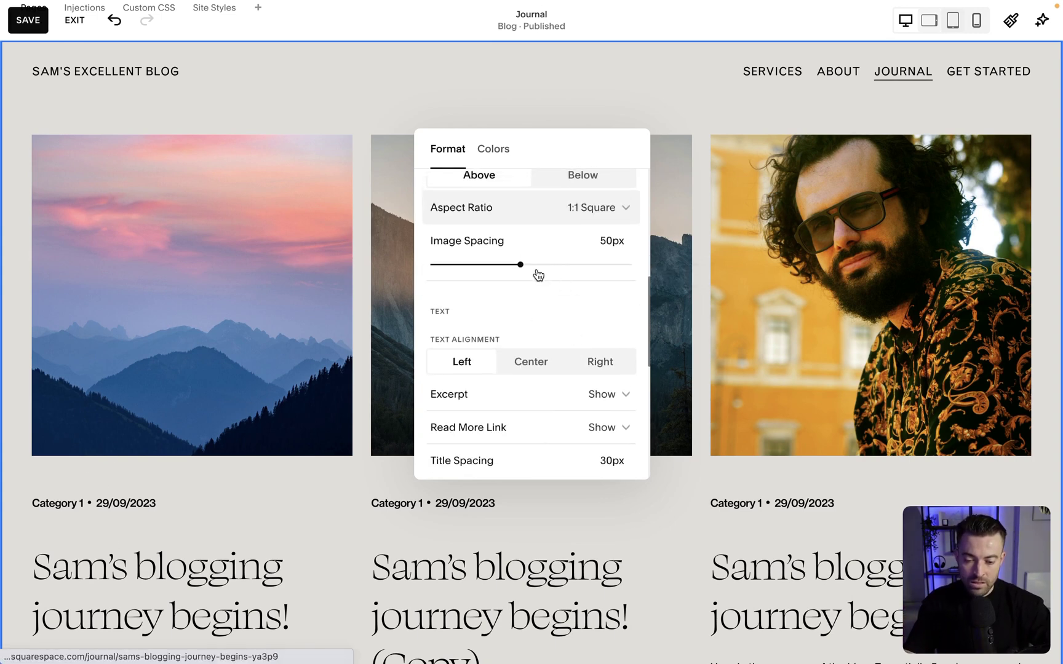
left_click_drag(520, 265, 400, 267)
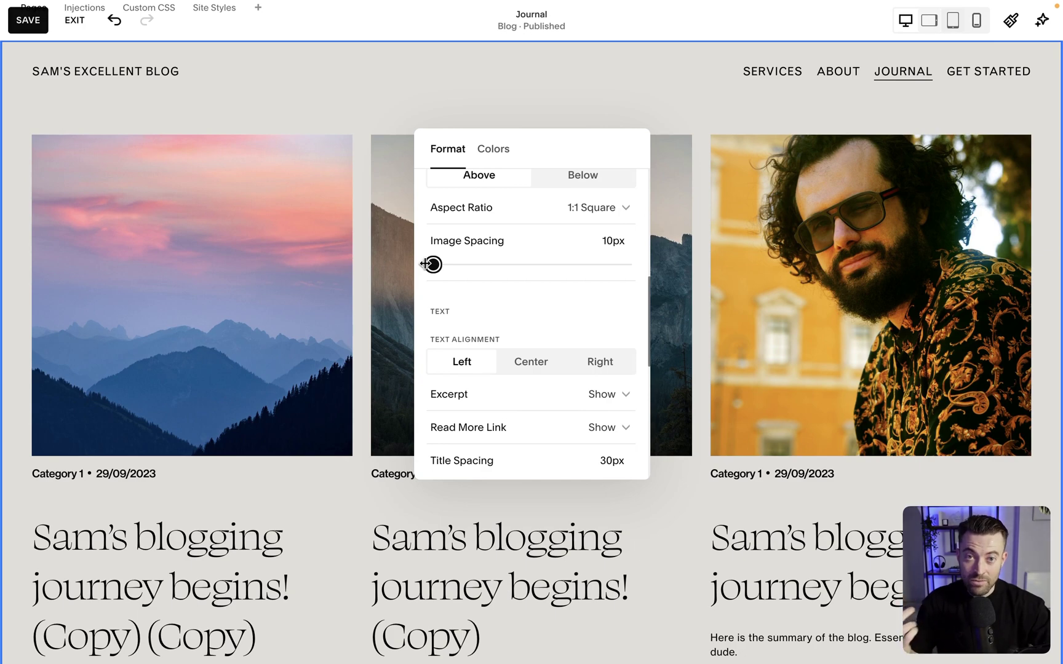
left_click_drag(431, 264, 465, 266)
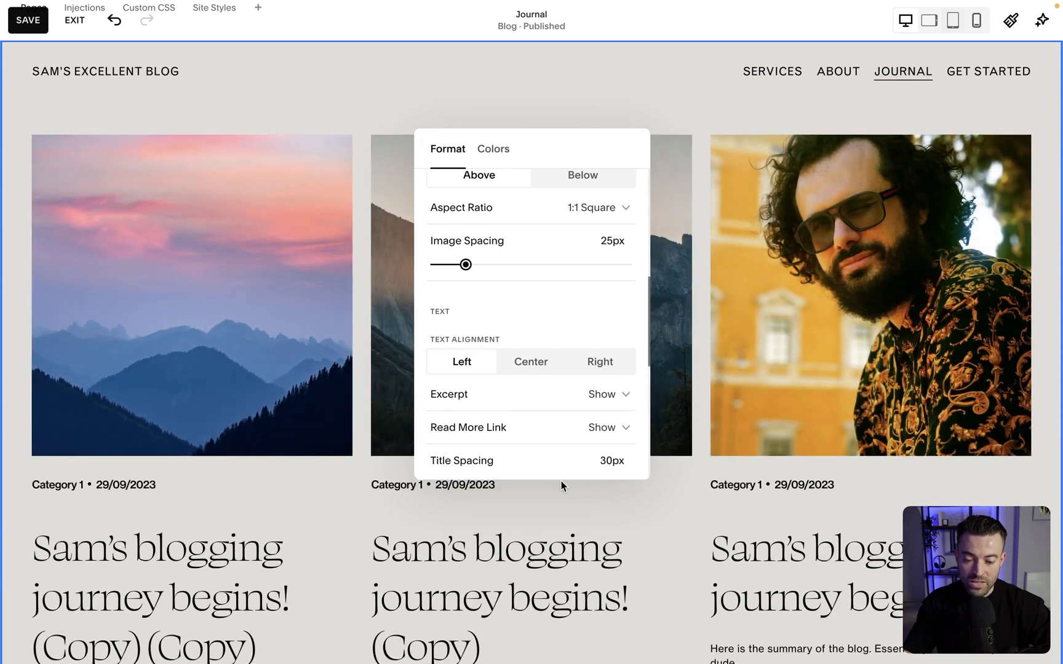
Step: Centre-align the post text and hide the post summaries
left_click(531, 361)
scroll(548, 394, "down", 3)
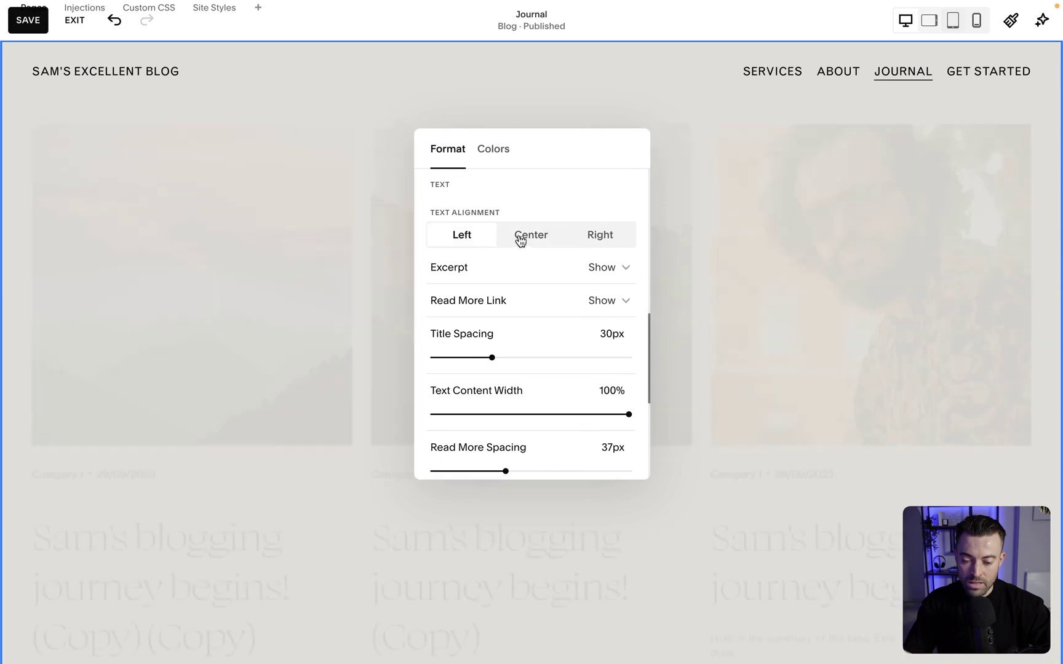
left_click(529, 239)
left_click(595, 238)
left_click(539, 241)
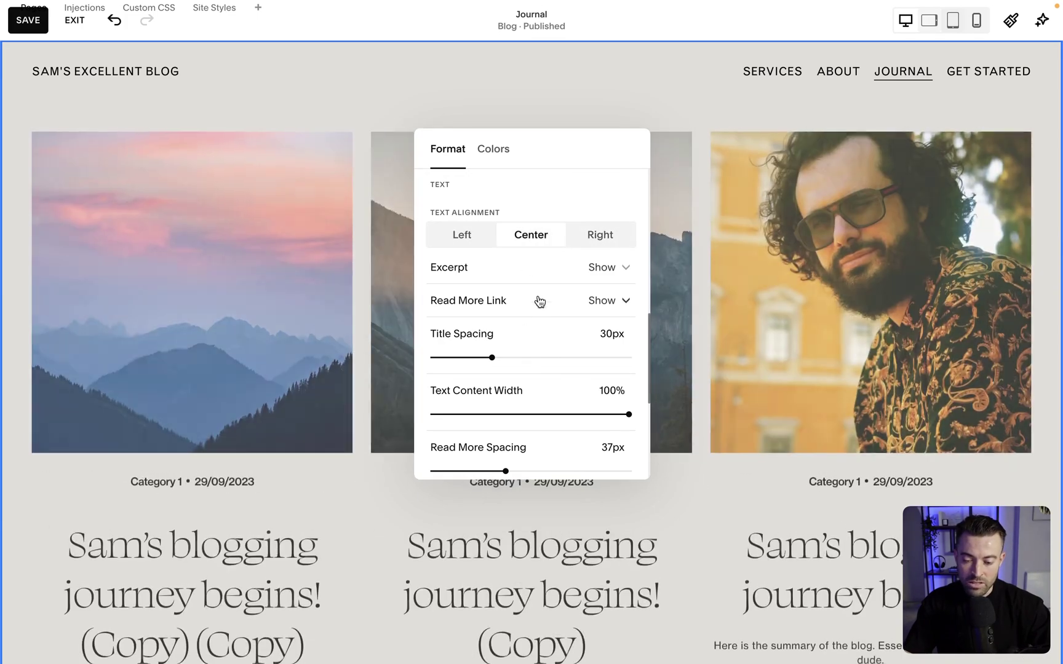
left_click(603, 272)
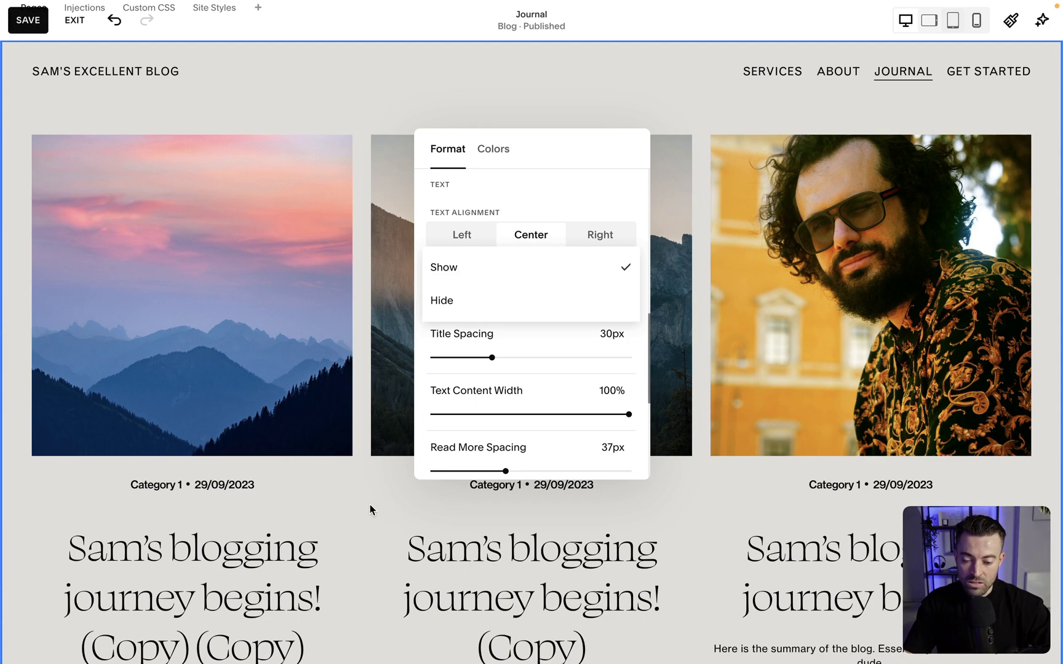
scroll(337, 542, "down", 4)
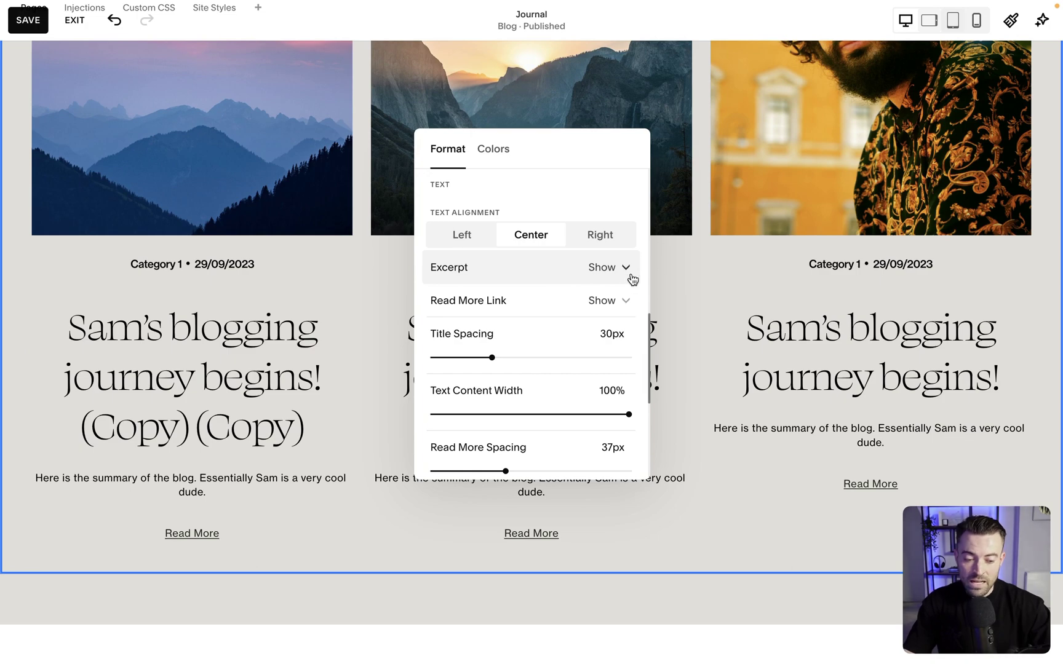
left_click(594, 278)
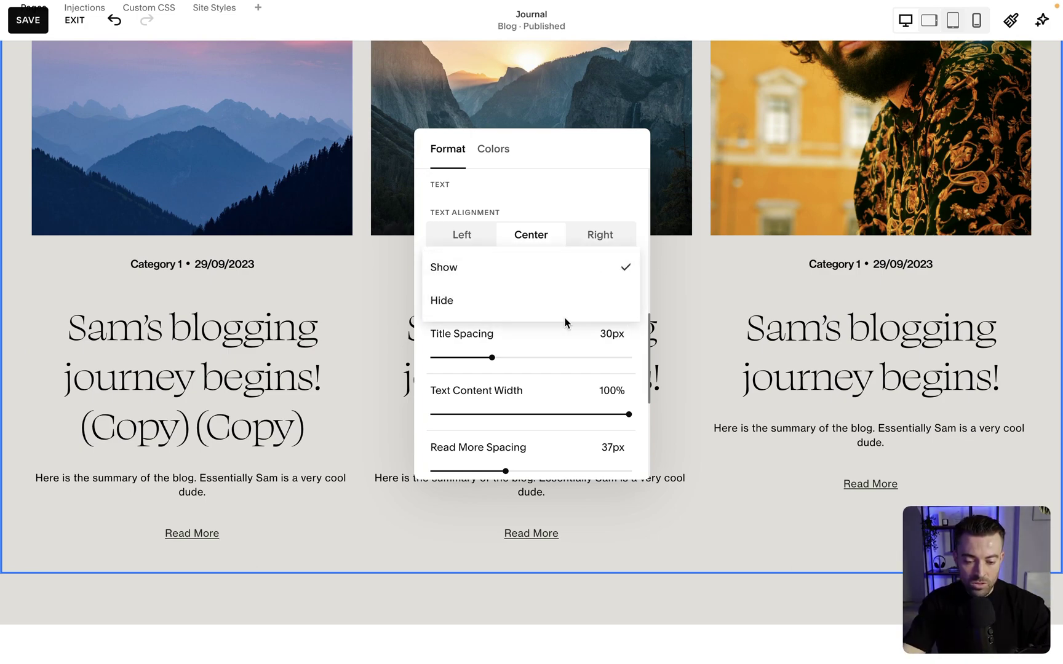
left_click(589, 301)
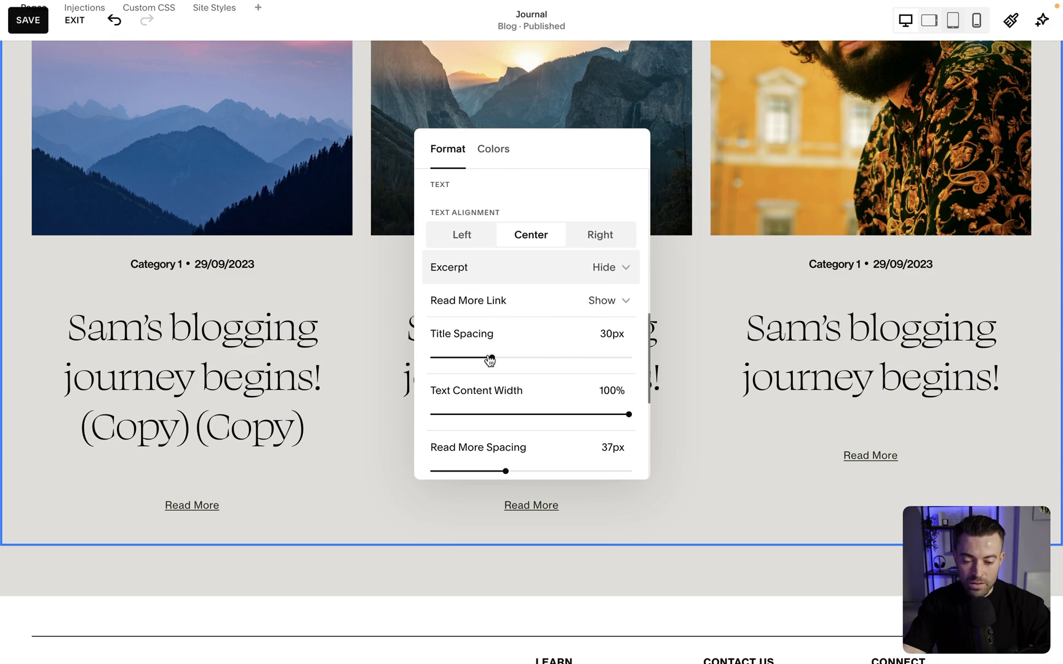
Step: Set title spacing to 25px, text content width to 95%, and read-more spacing to 25px
left_click_drag(491, 360, 482, 356)
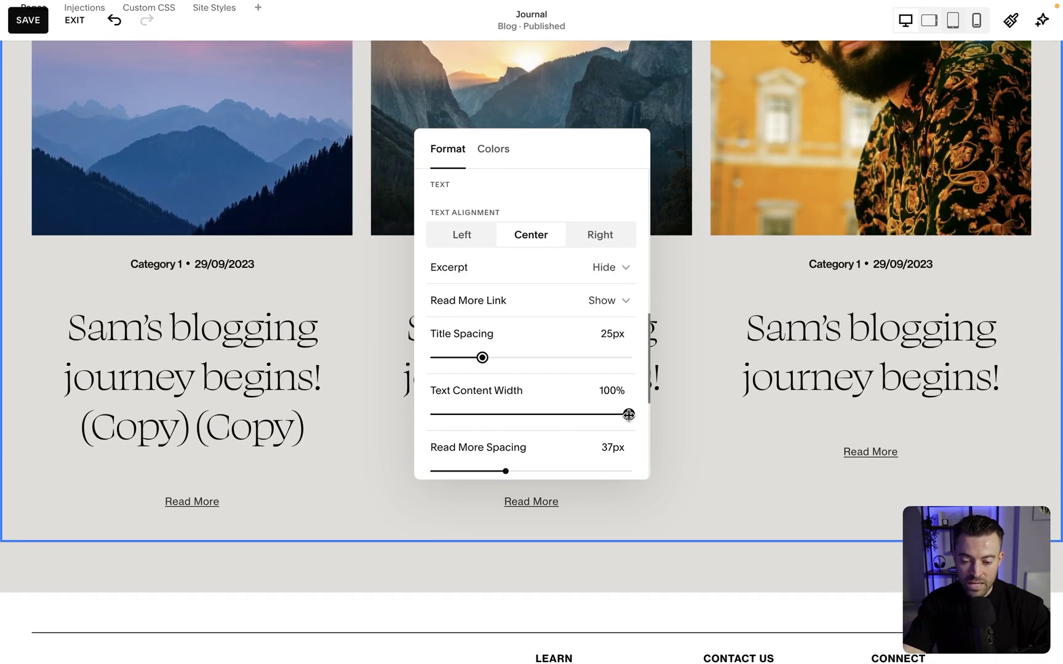
left_click_drag(620, 415, 609, 414)
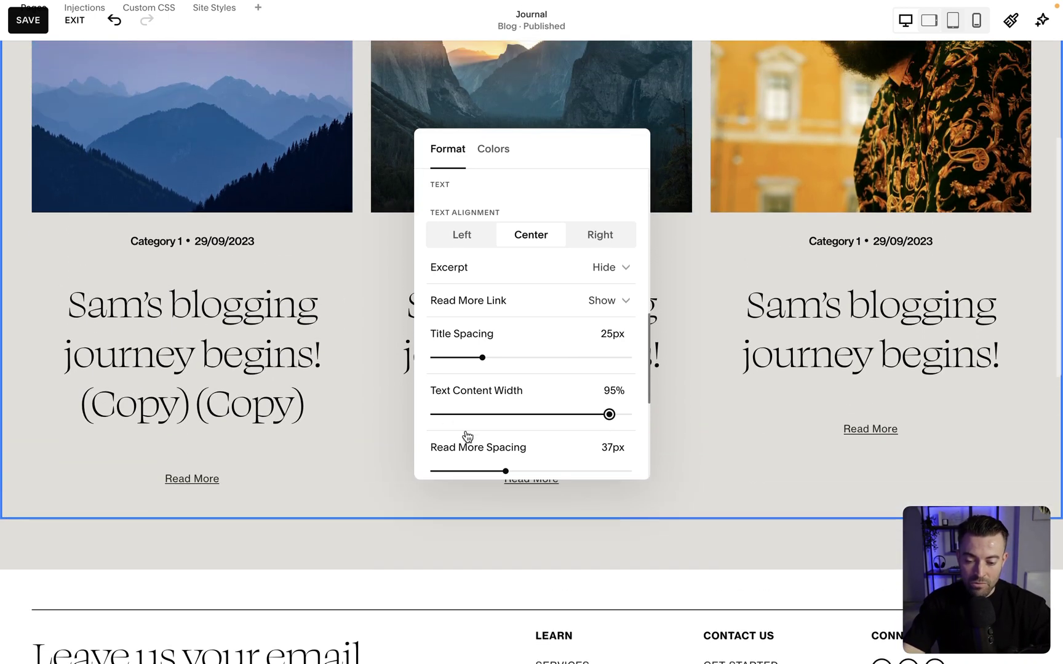
scroll(493, 463, "down", 2)
left_click_drag(503, 412, 482, 407)
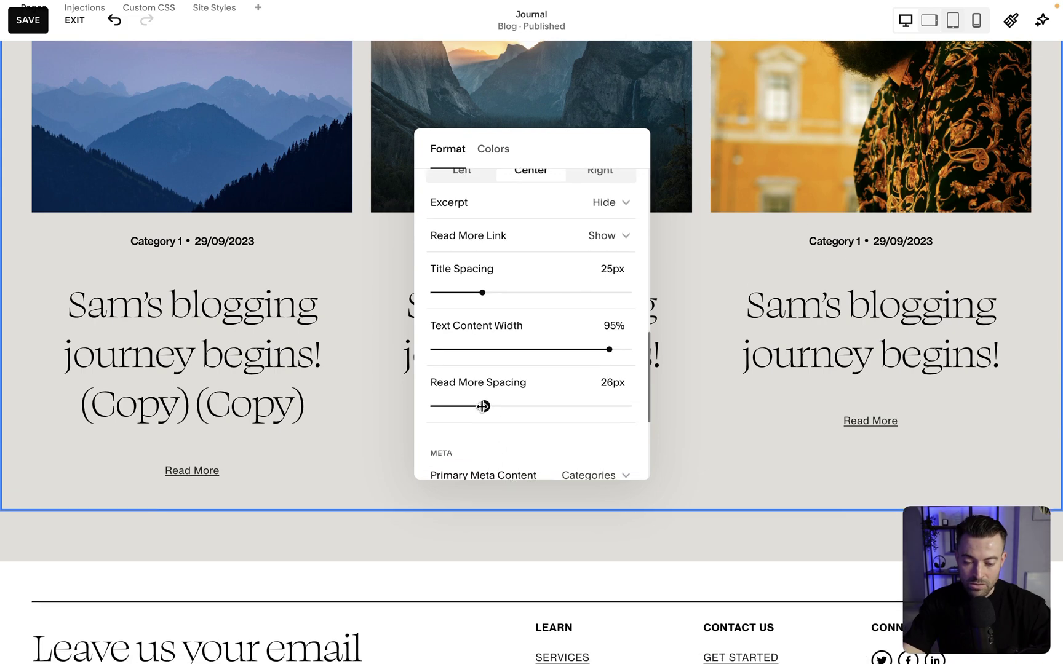
scroll(491, 381, "down", 4)
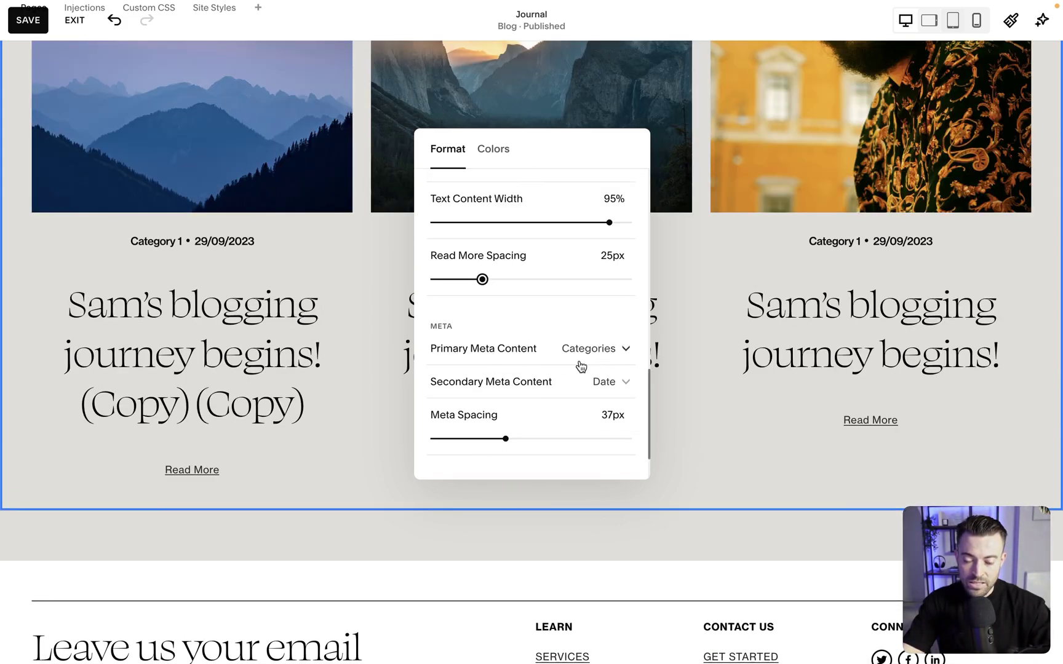
Step: Set Secondary Meta to None to drop the date, with meta spacing 25px
left_click(549, 380)
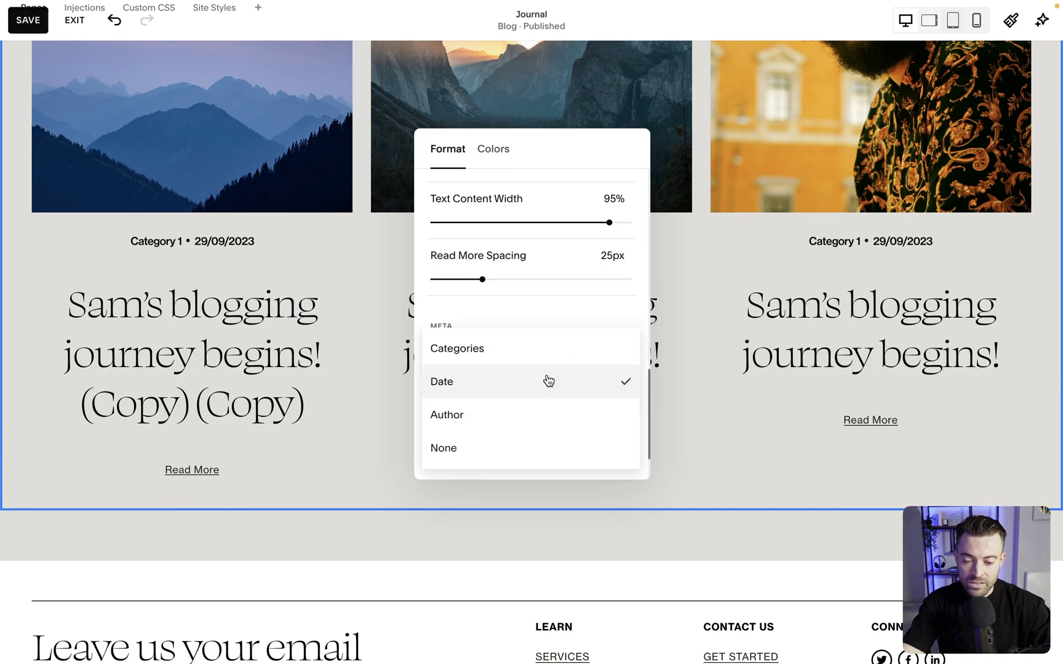
left_click(501, 443)
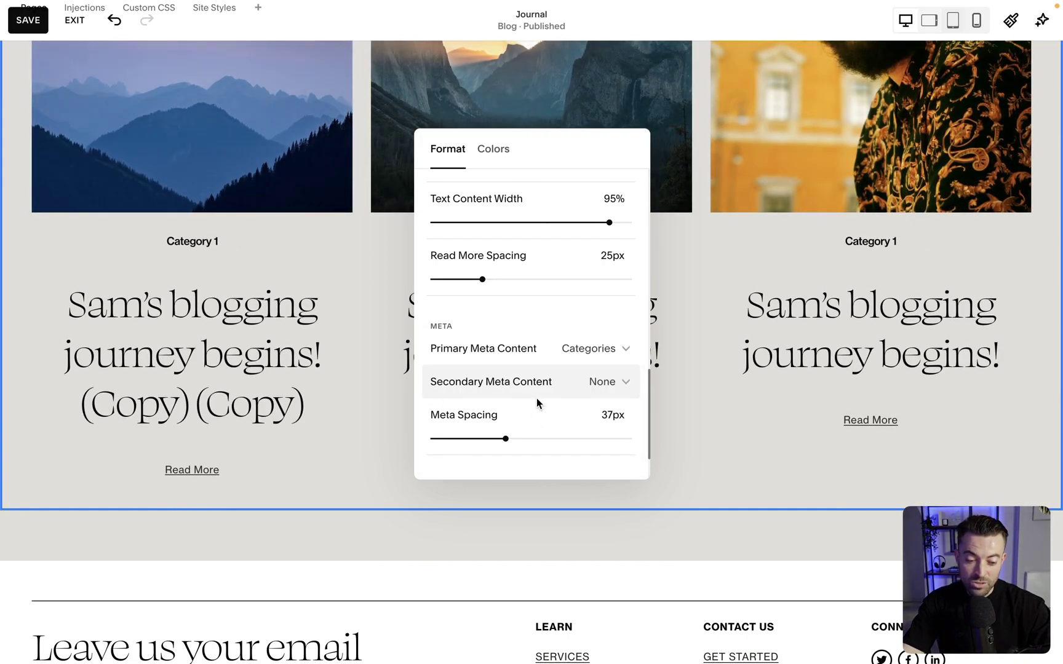
scroll(541, 411, "down", 1)
left_click_drag(505, 413, 482, 412)
scroll(486, 419, "down", 2)
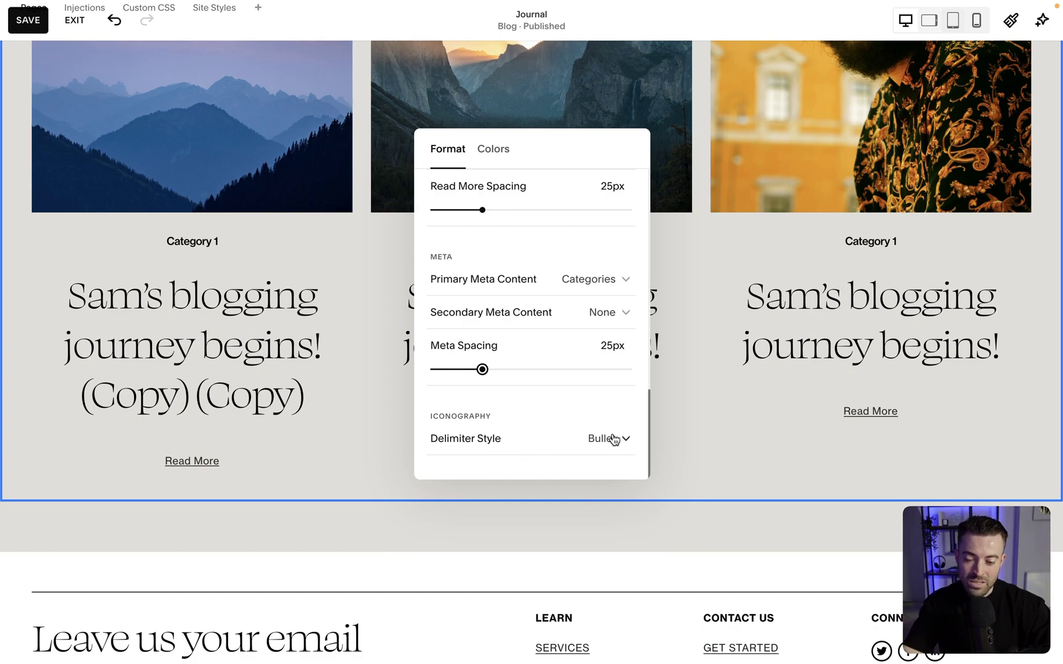
scroll(613, 438, "up", 5)
Step: Give the Journal grid section the green Bright 2 colour theme and save
left_click(719, 462)
scroll(718, 465, "up", 3)
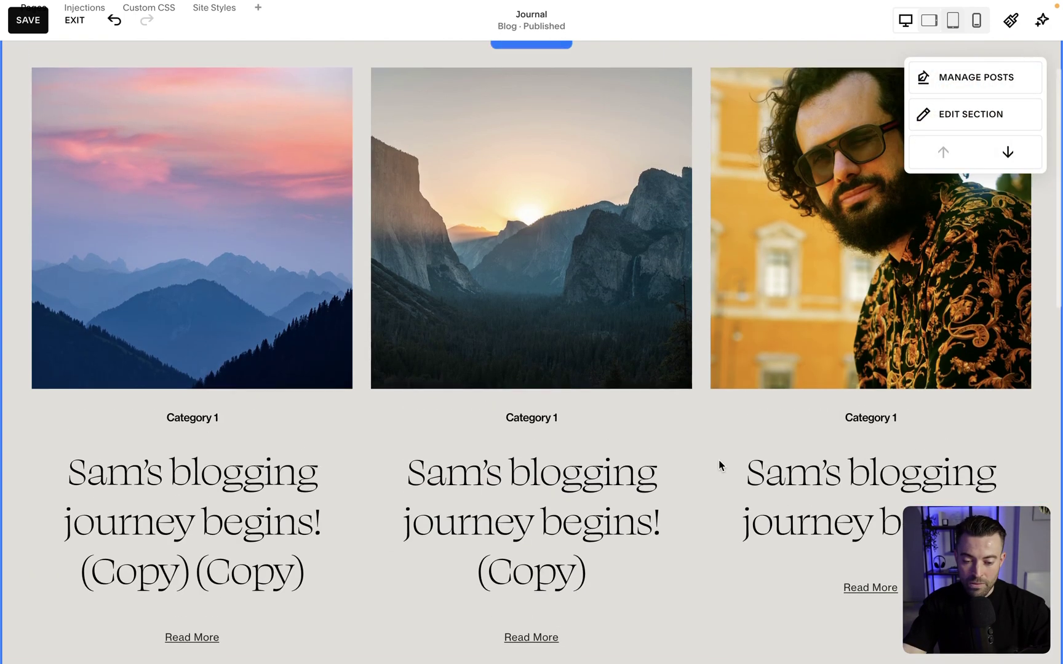
scroll(718, 463, "up", 2)
scroll(719, 463, "down", 3)
scroll(718, 462, "up", 3)
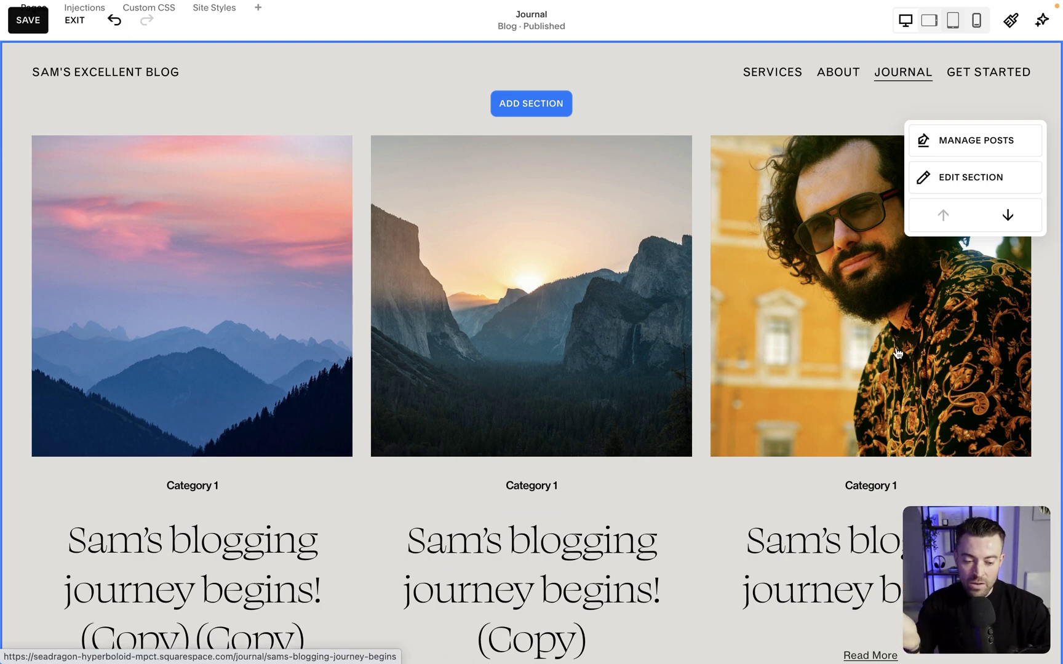
scroll(897, 353, "down", 3)
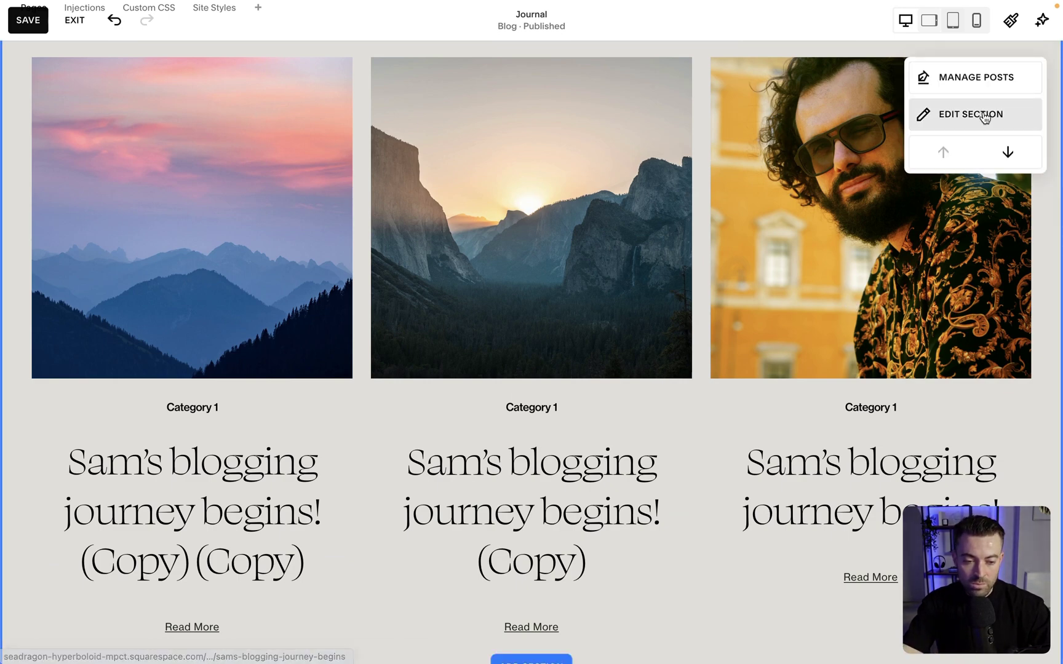
left_click(984, 116)
left_click(887, 126)
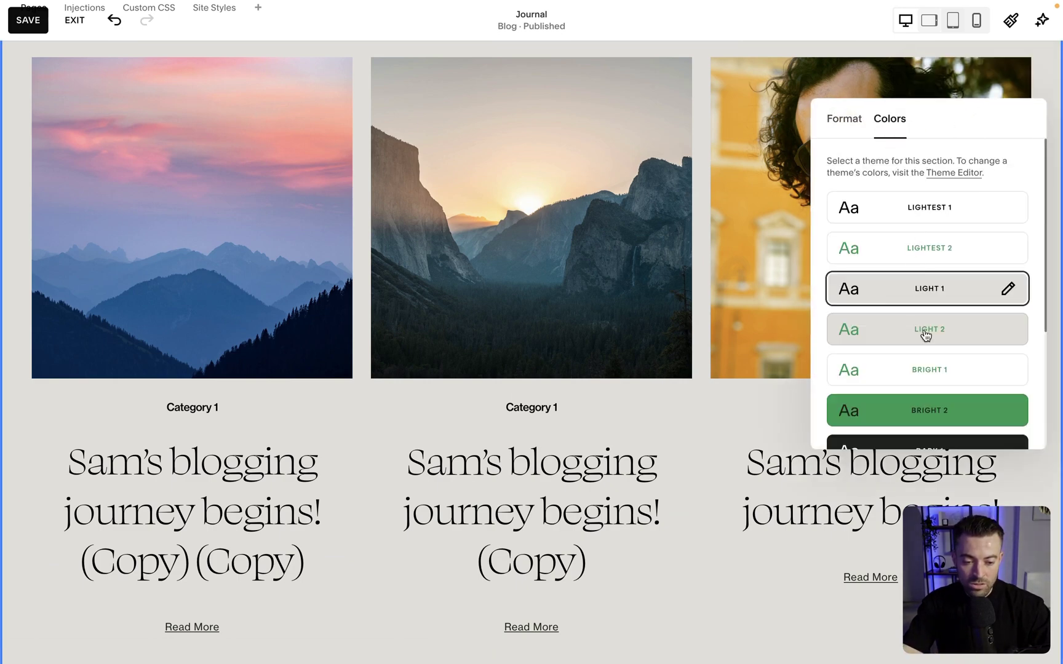
left_click(938, 413)
left_click(943, 209)
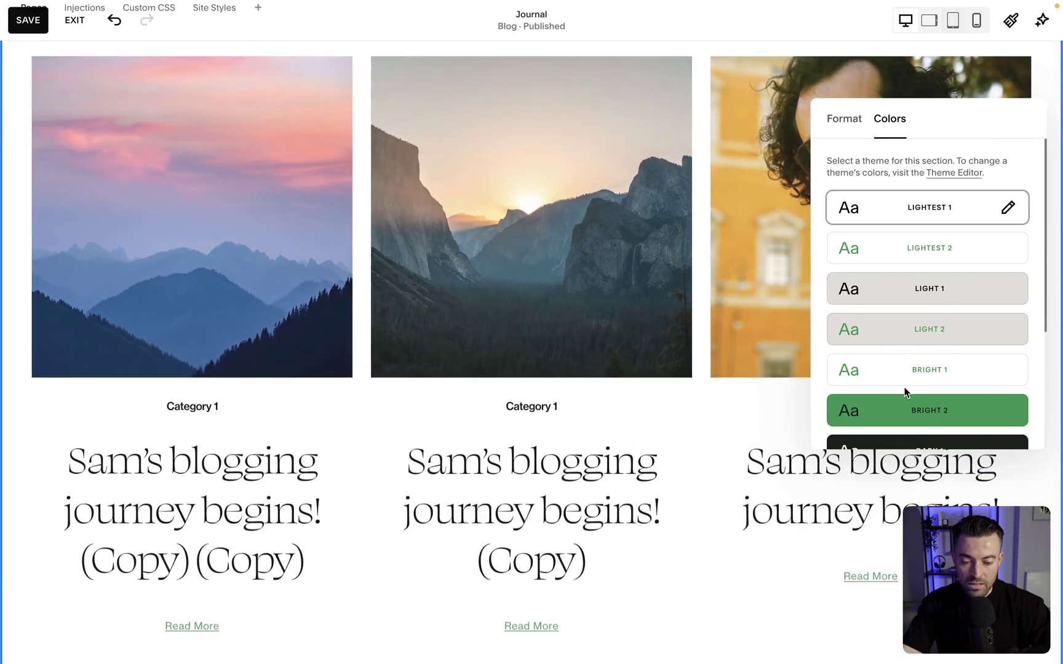
left_click(904, 409)
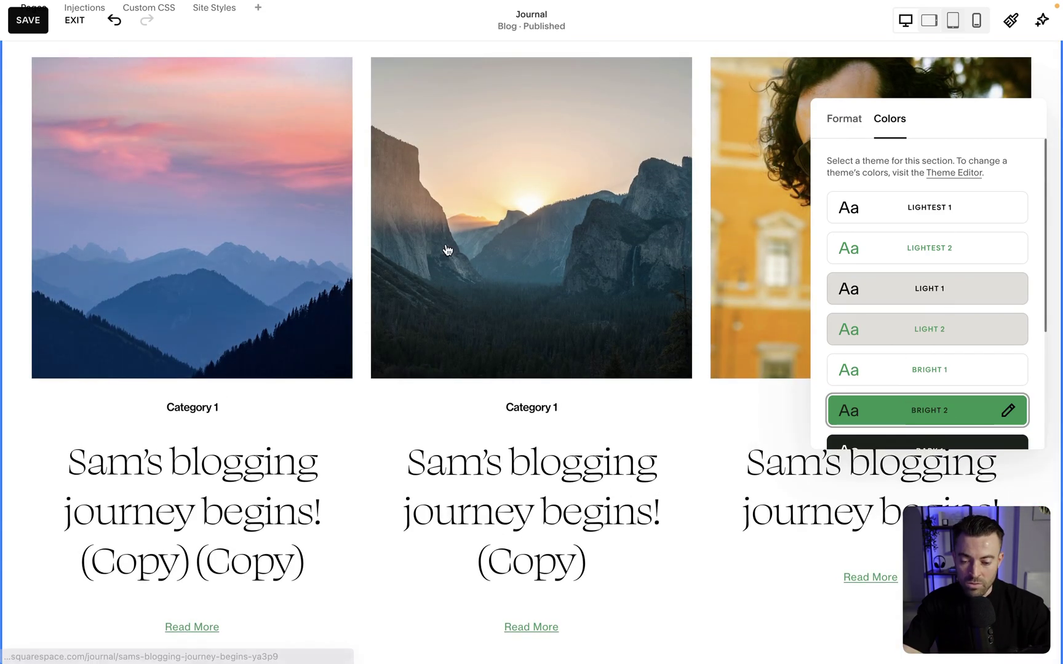
scroll(414, 382, "down", 1)
left_click(920, 410)
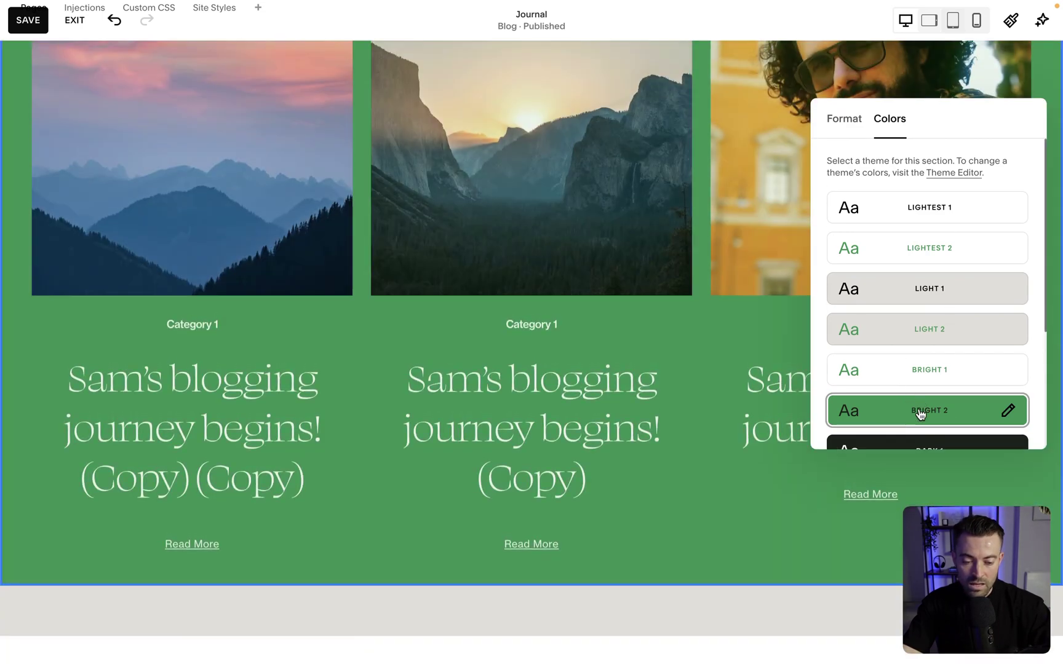
left_click(31, 26)
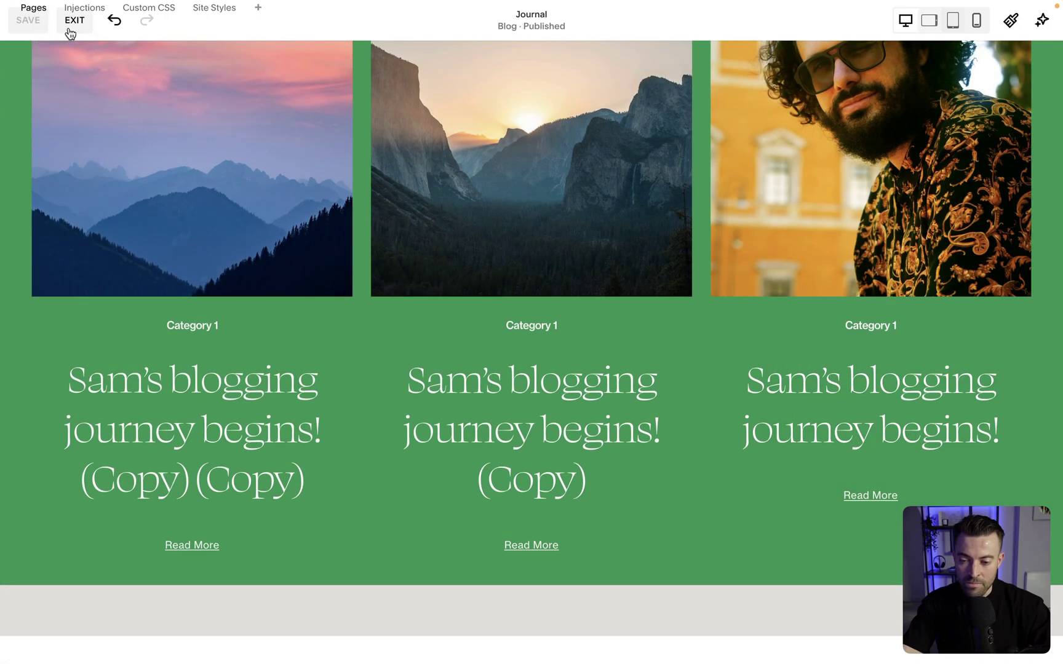
Step: Set the site's Heading 1 to 5.4rem and Heading 3 to 2rem, then save
left_click(72, 28)
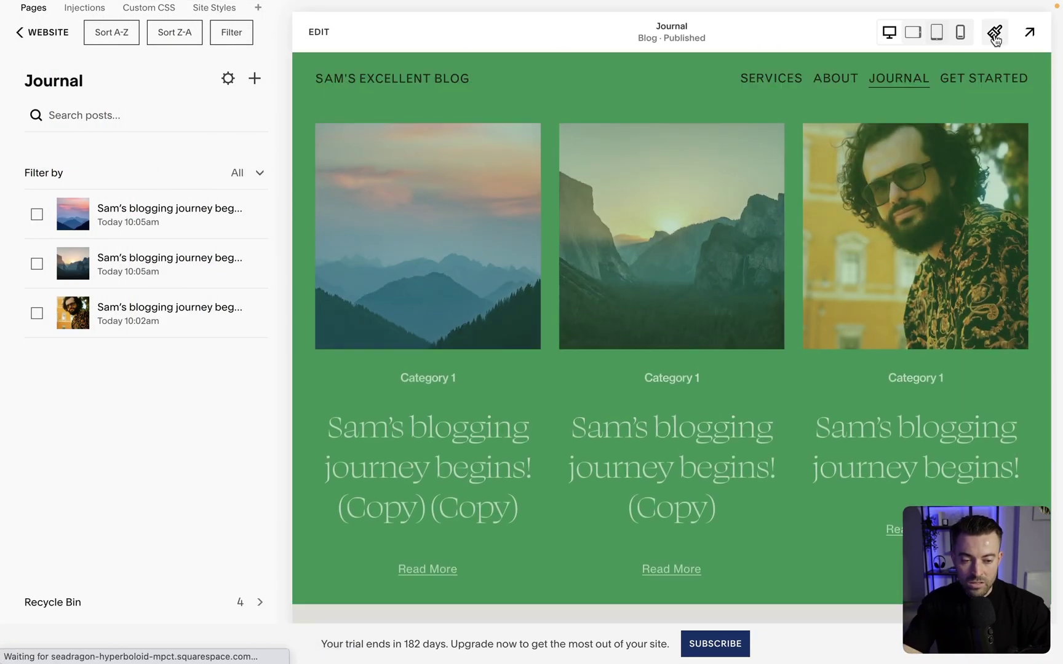
left_click(995, 35)
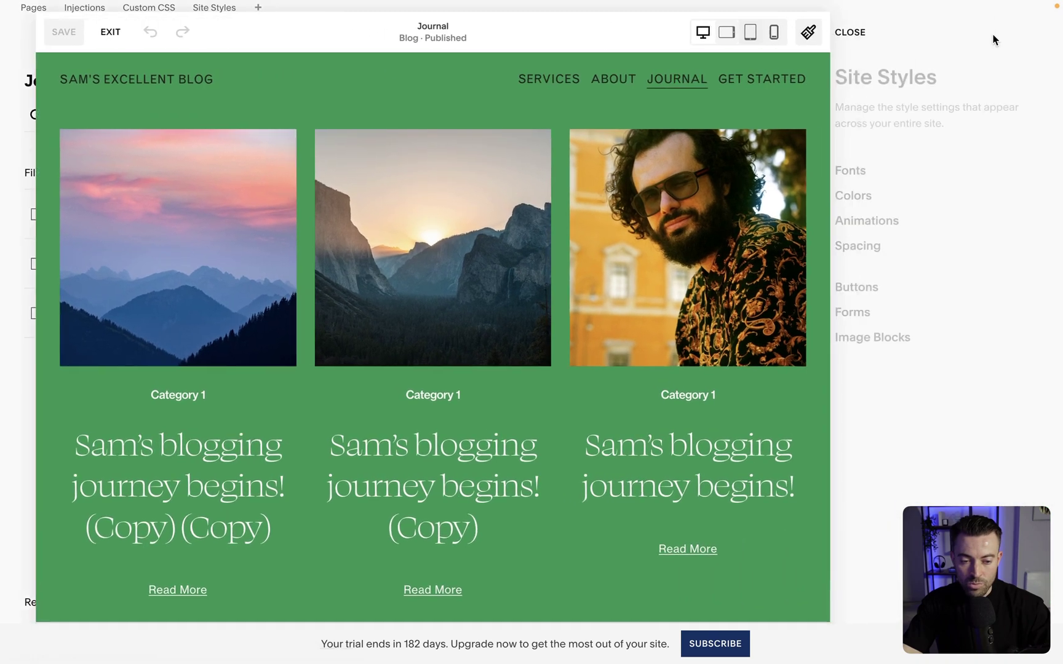
left_click(849, 170)
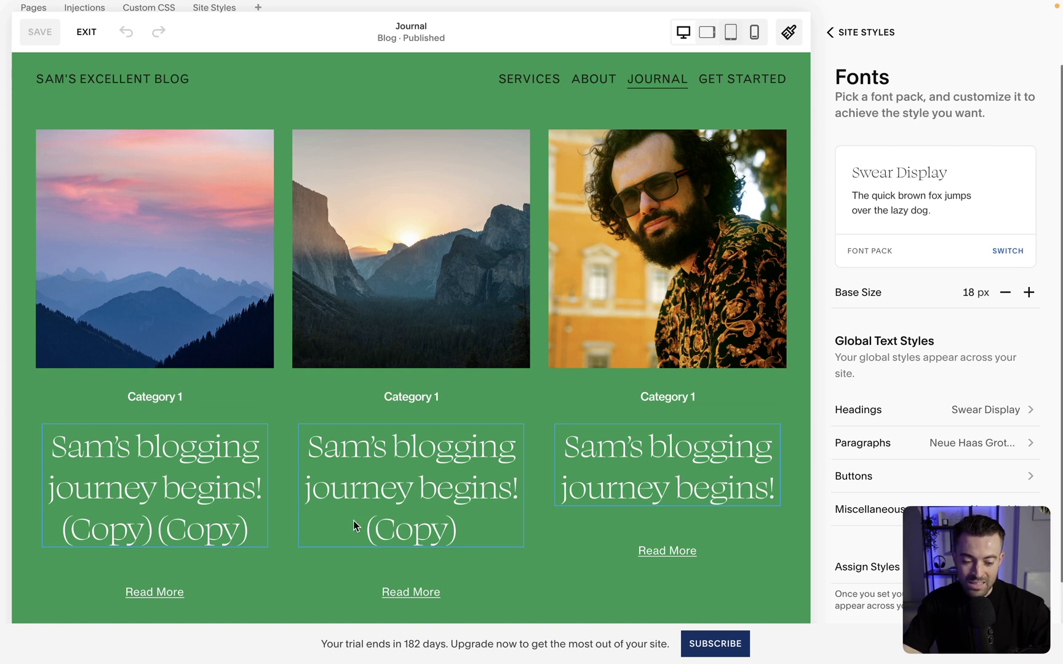
left_click(507, 535)
left_click_drag(950, 495, 943, 495)
scroll(943, 541, "down", 1)
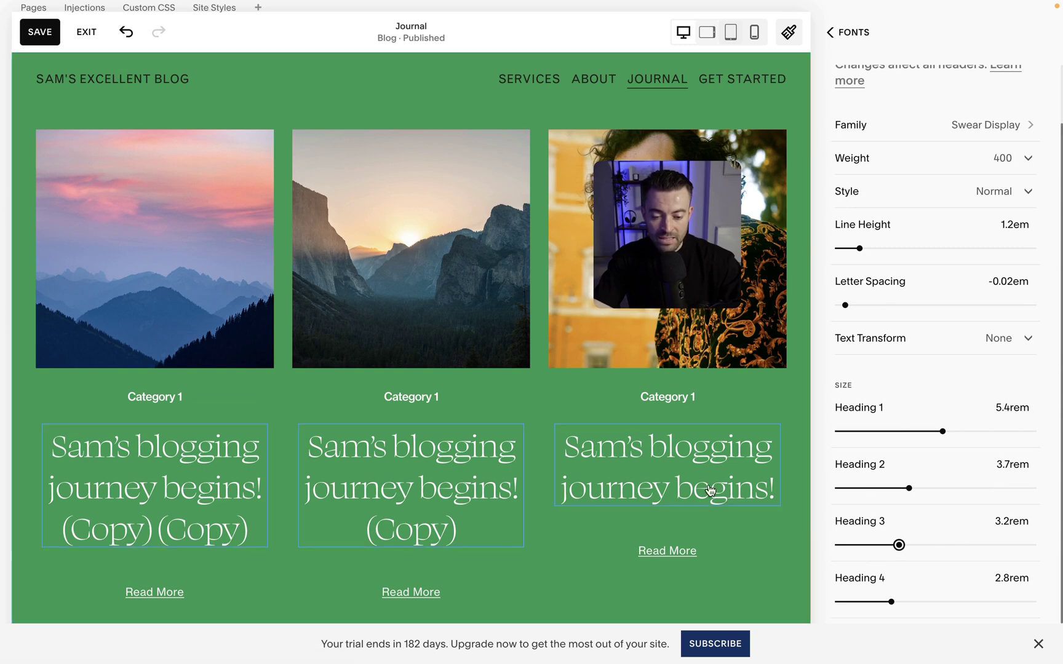
left_click_drag(897, 545, 875, 545)
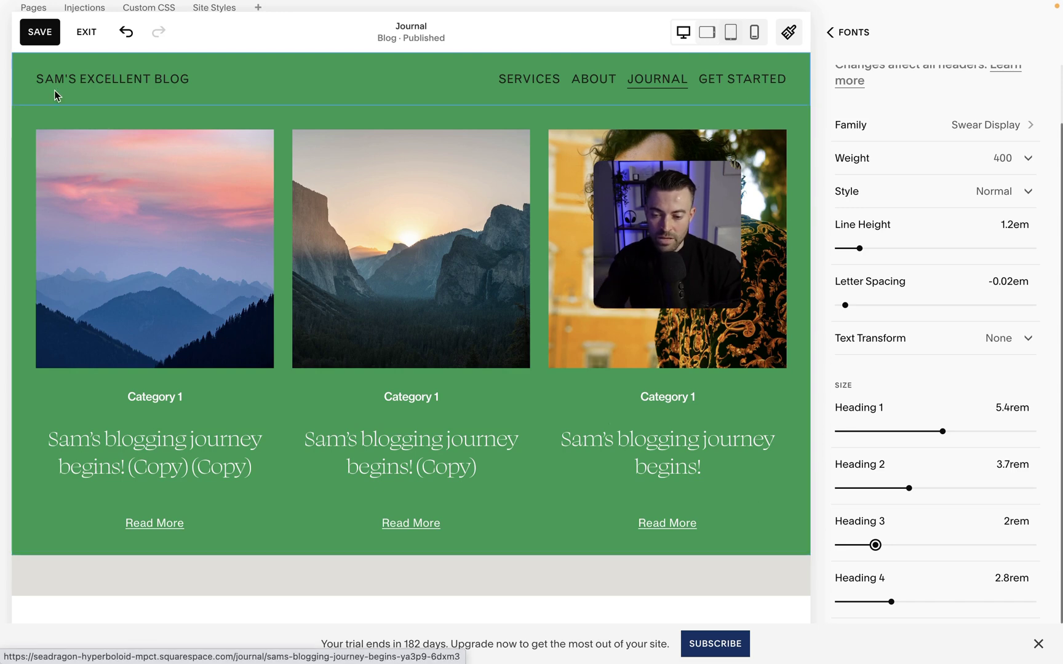
left_click(40, 34)
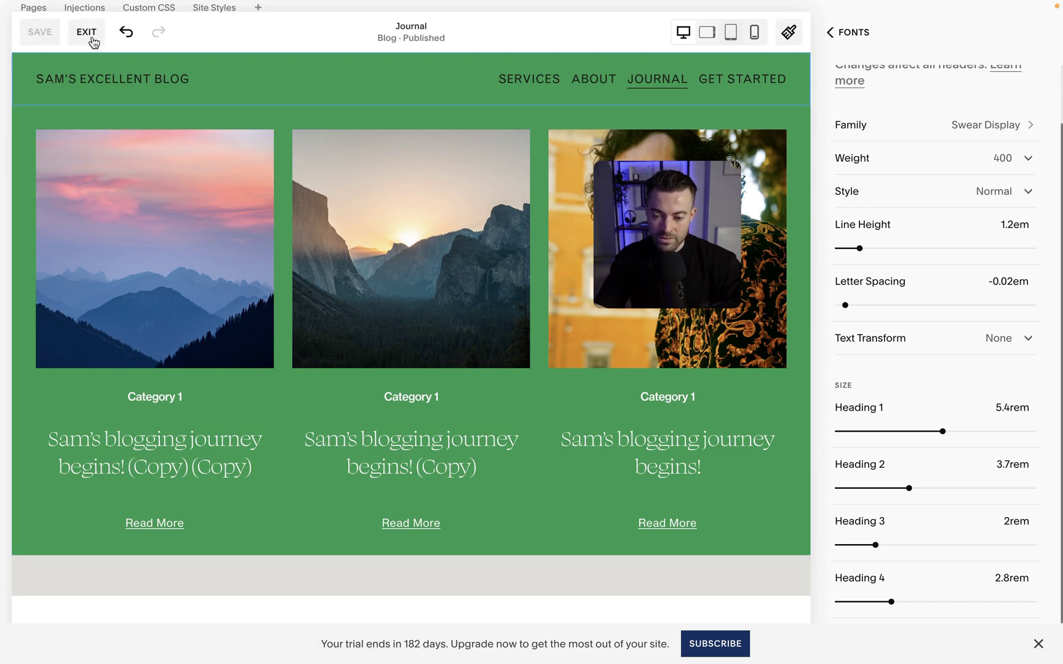
Step: Exit the editor and view the Journal page as a full-screen preview
left_click(90, 38)
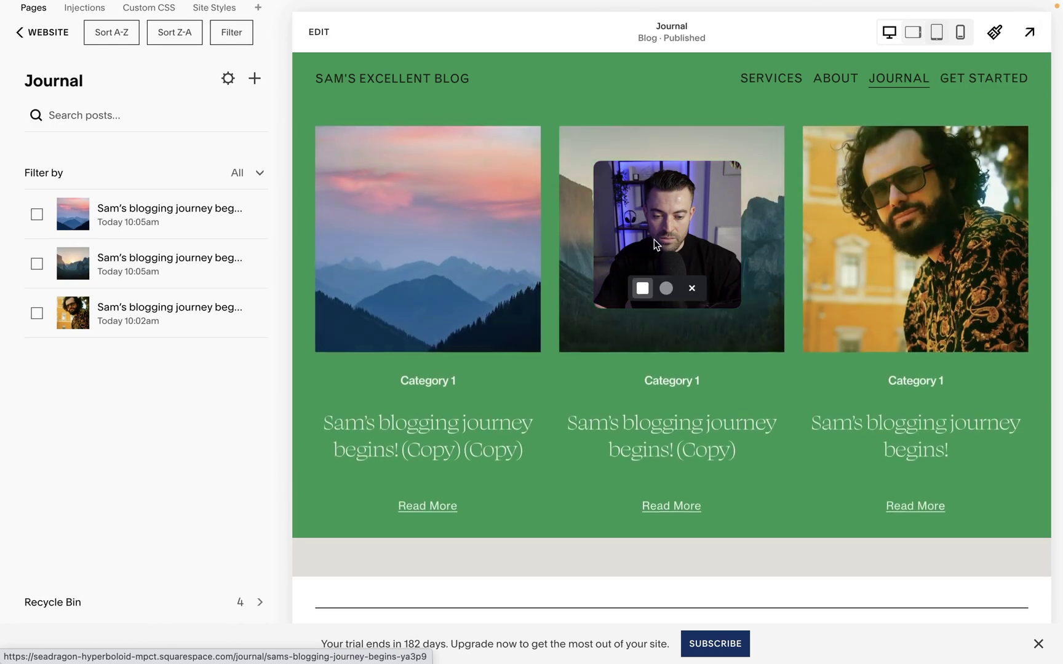
left_click_drag(654, 239, 954, 575)
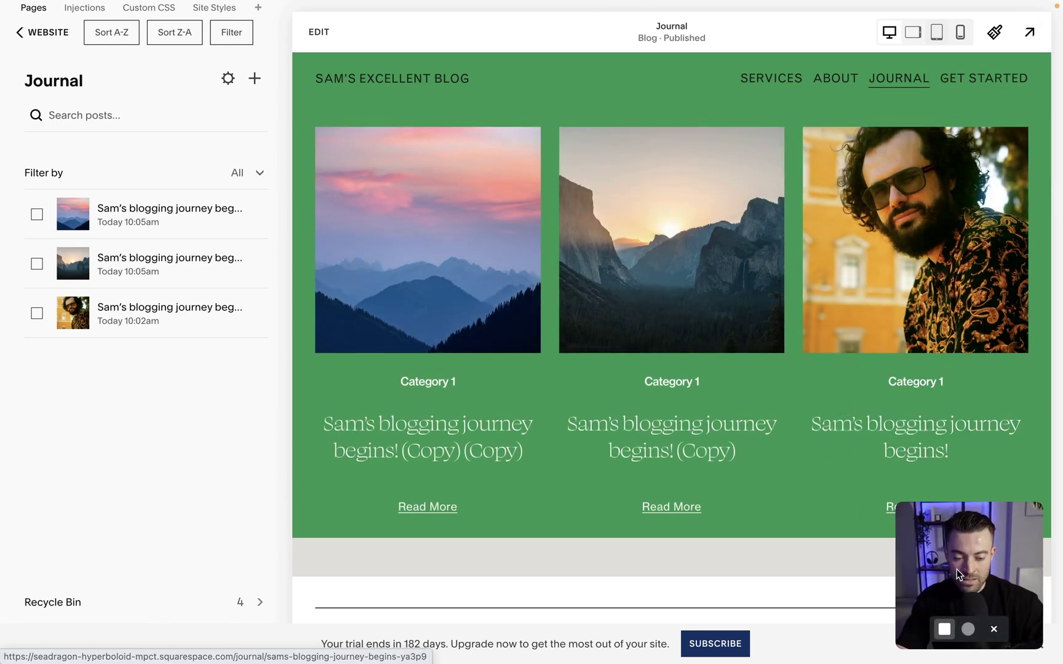
left_click(1032, 32)
scroll(756, 308, "down", 3)
scroll(756, 304, "up", 3)
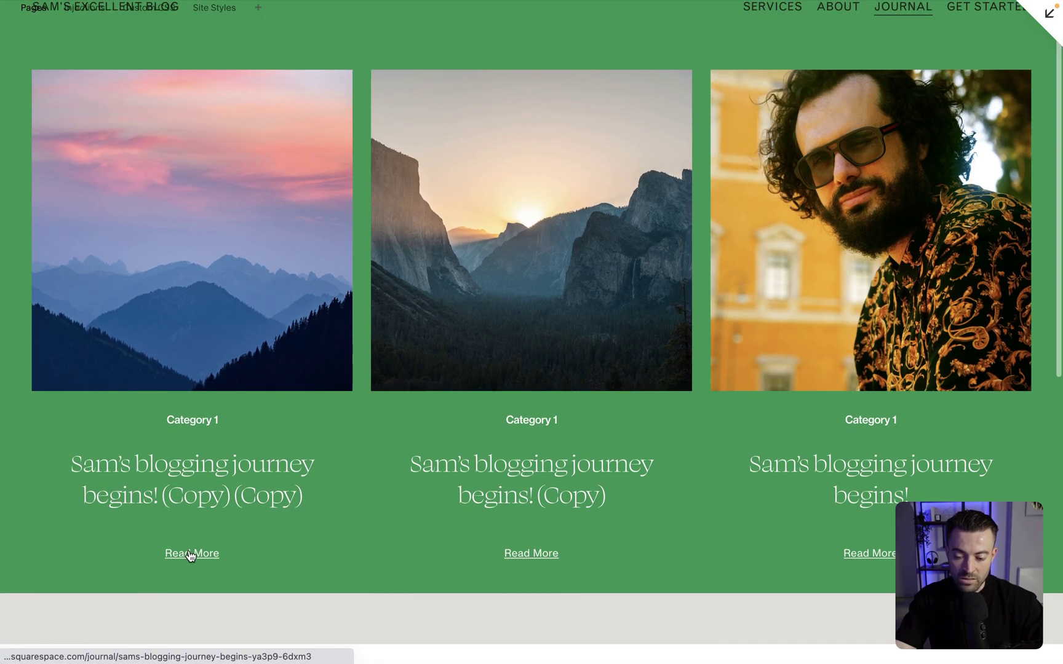
Step: Open the first blog post, then return to the Journal page
left_click(191, 555)
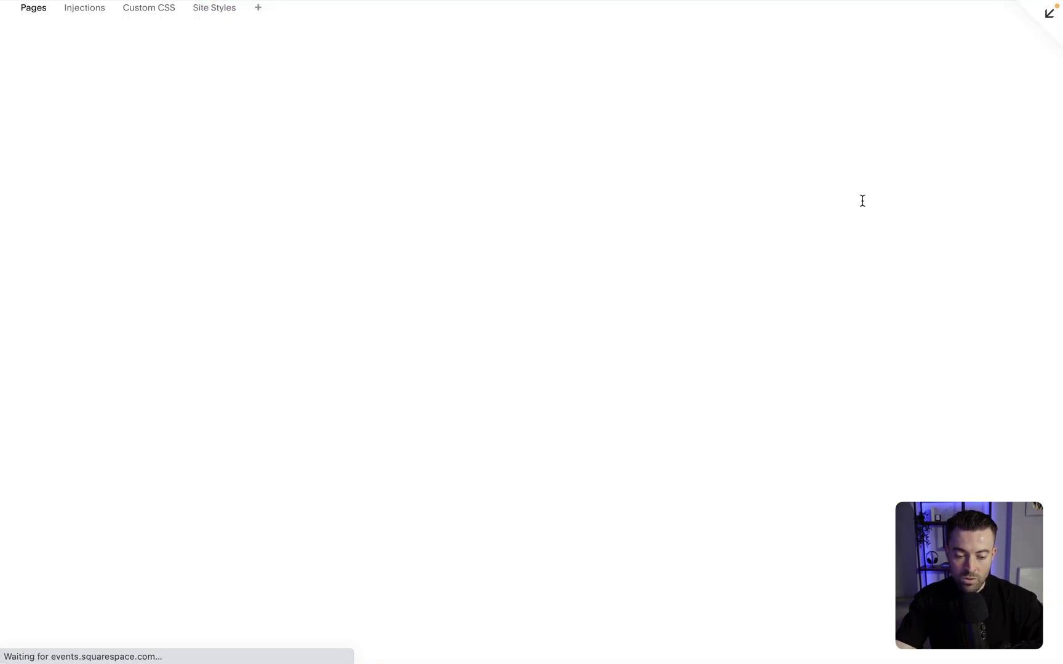
scroll(677, 320, "down", 5)
scroll(676, 324, "up", 5)
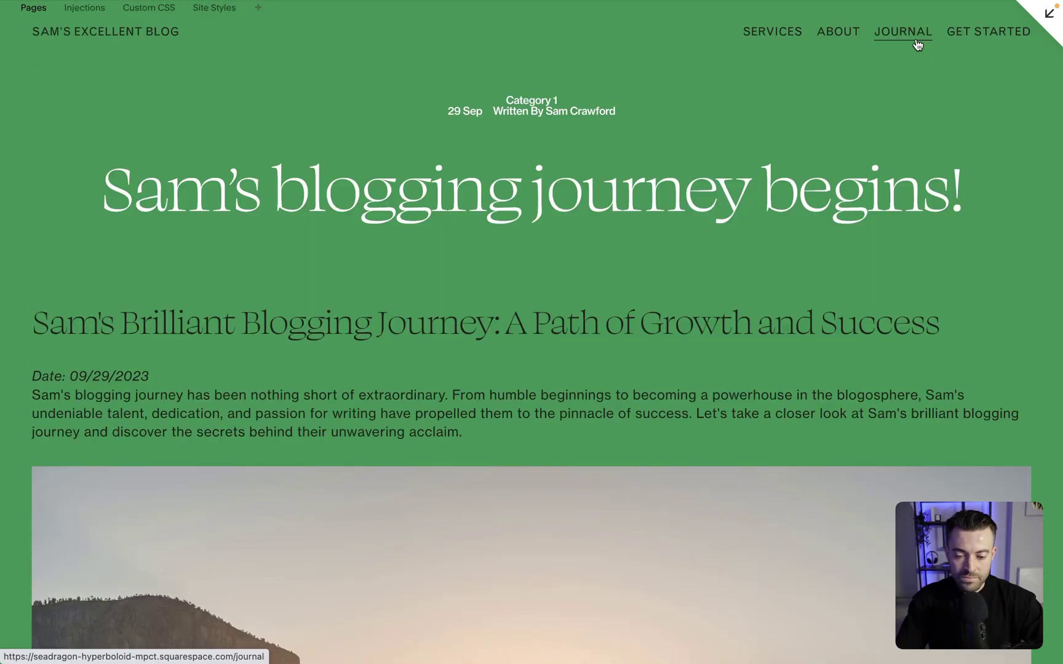
left_click(916, 43)
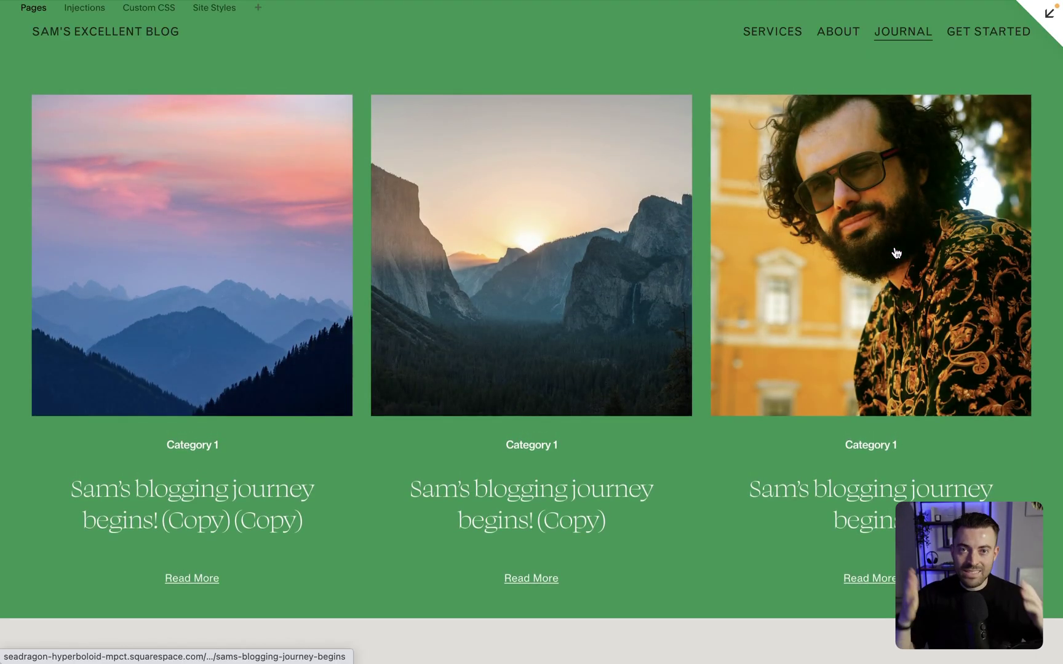